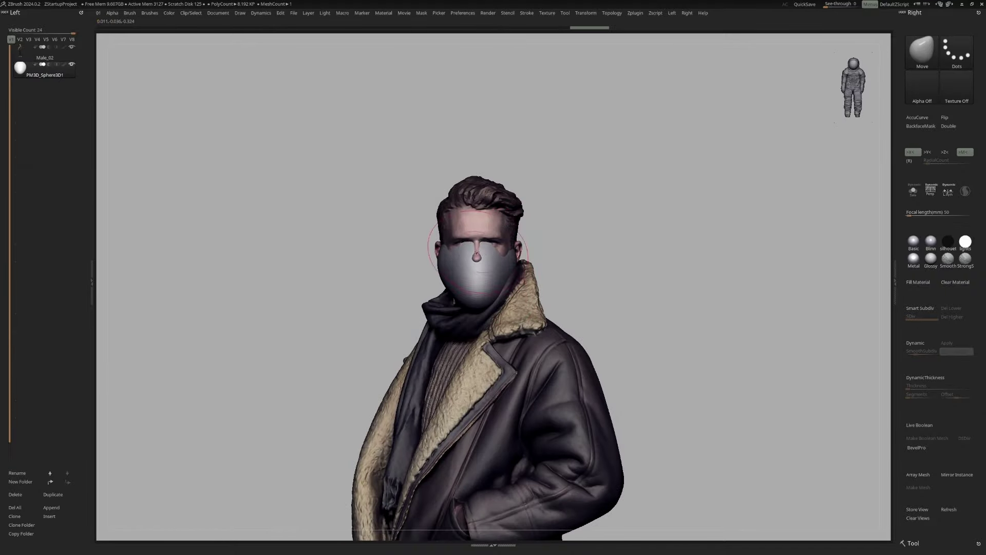
Clip off the mask's lower part and pull its jaw edge into a jagged shape
right_drag(477, 255, 471, 240)
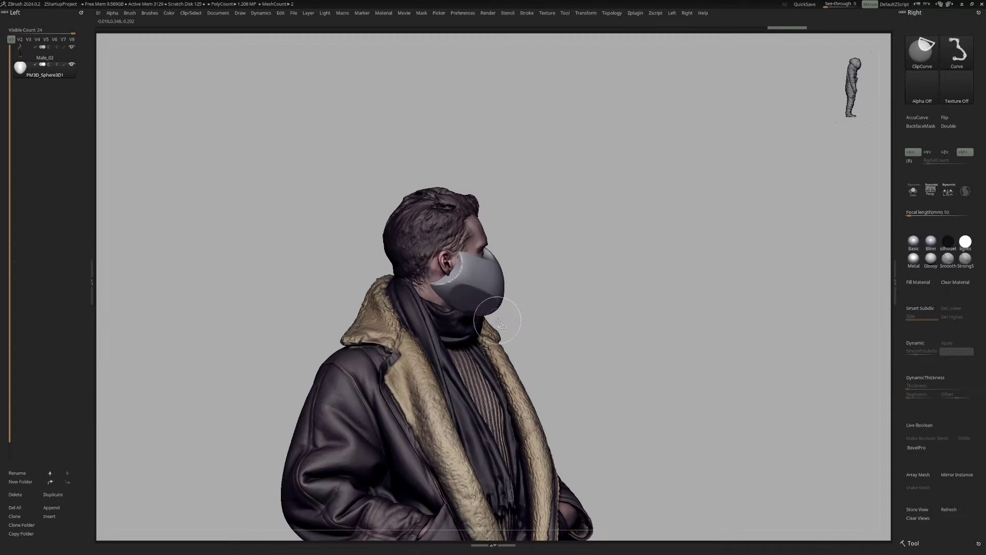
ctrl+shift+drag(430, 308, 431, 308)
mouse_move(452, 303)
right_down()
mouse_move(516, 293)
mouse_move(508, 288)
mouse_move(525, 258)
mouse_move(544, 267)
mouse_move(529, 272)
mouse_move(549, 296)
right_up()
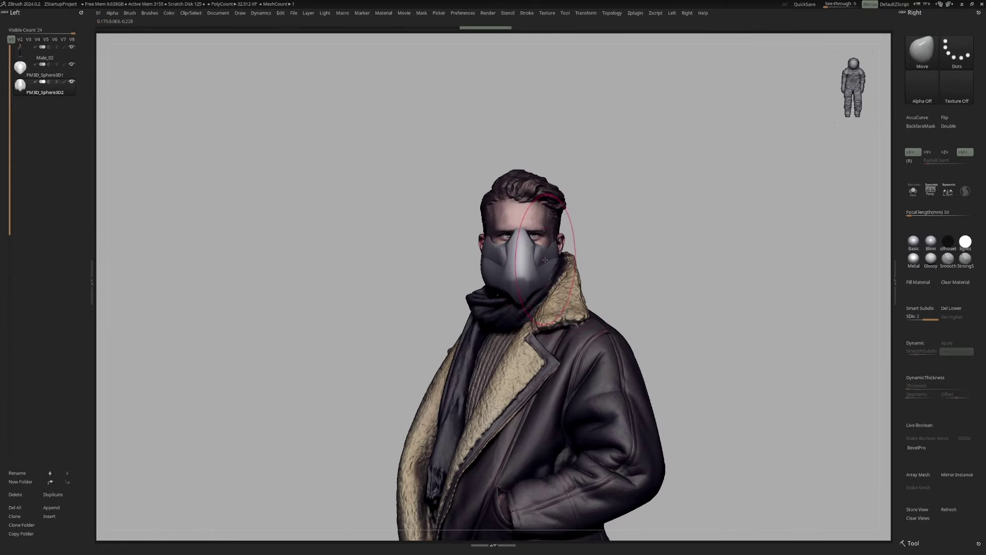
right_drag(544, 259, 509, 253)
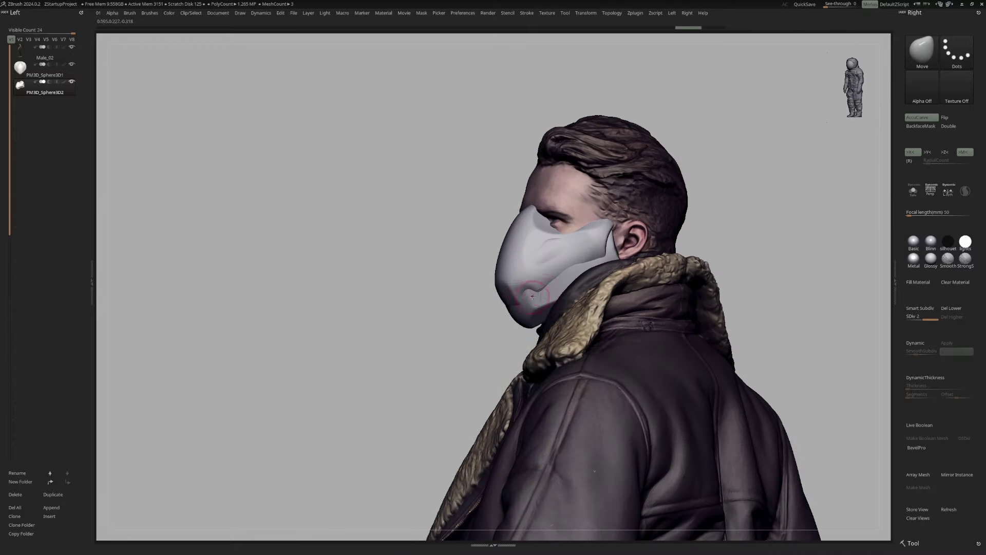
drag(532, 296, 584, 275)
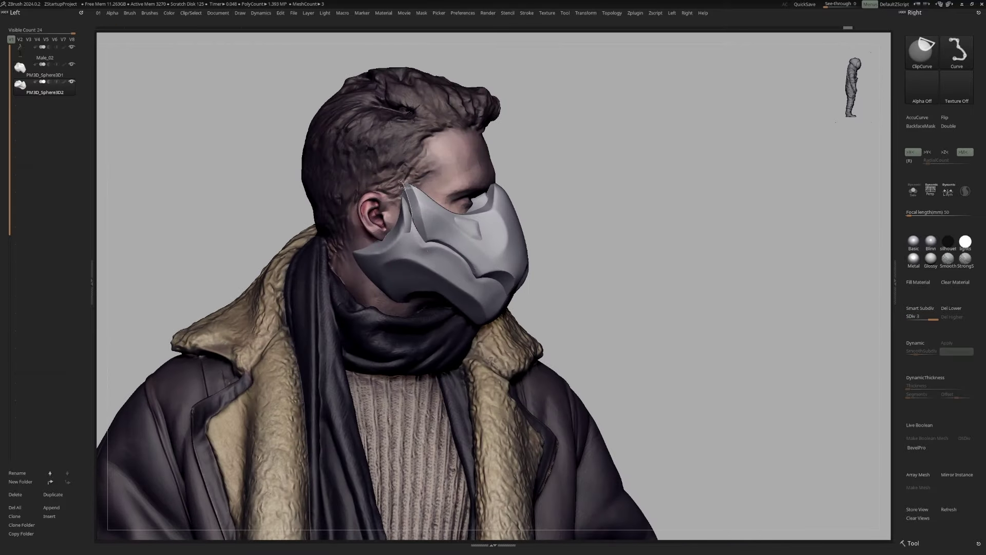
Select the PM3D_Sphere3D1 subtool and orbit around the figure to inspect the mask plates
right_drag(398, 226, 466, 221)
alt+click(466, 221)
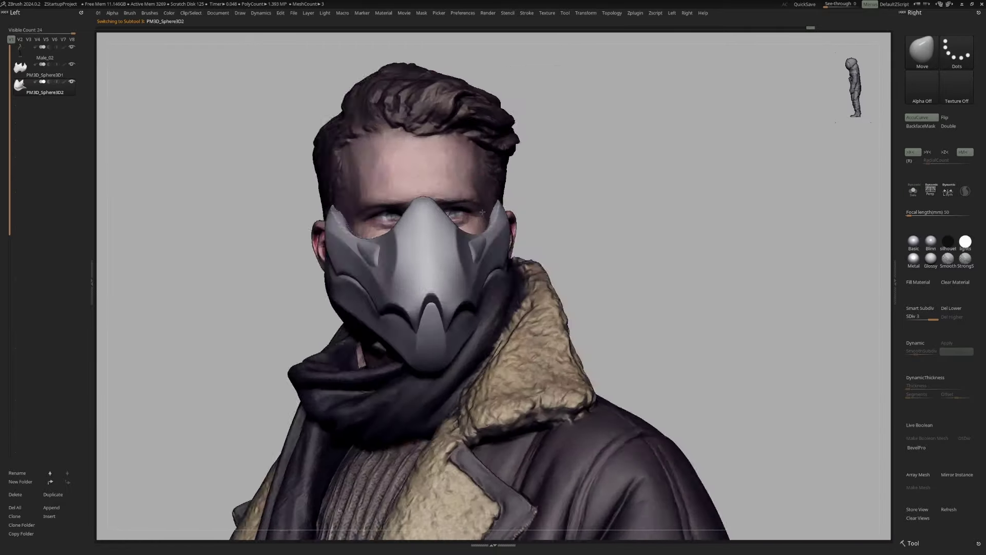
drag(462, 213, 535, 214)
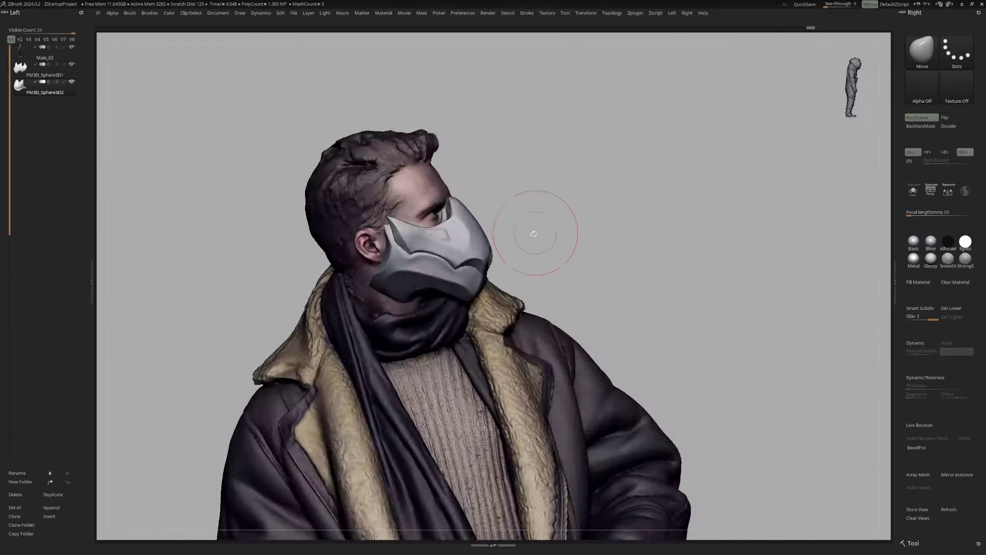
drag(483, 246, 465, 291)
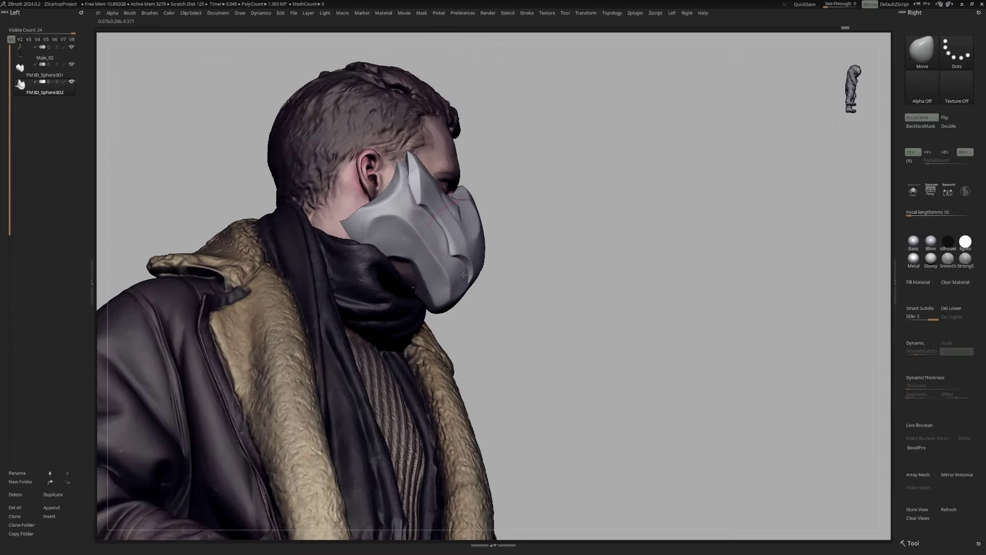
drag(474, 231, 438, 225)
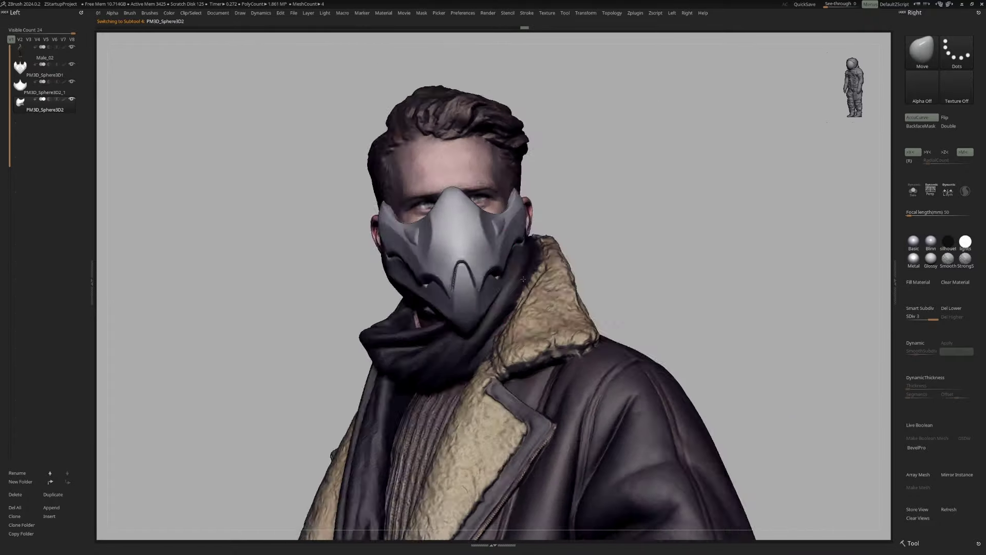
Insert an IMM sphere primitive onto the mask and set the Transpose gizmo to world axes
key(space)
right_drag(502, 276, 600, 227)
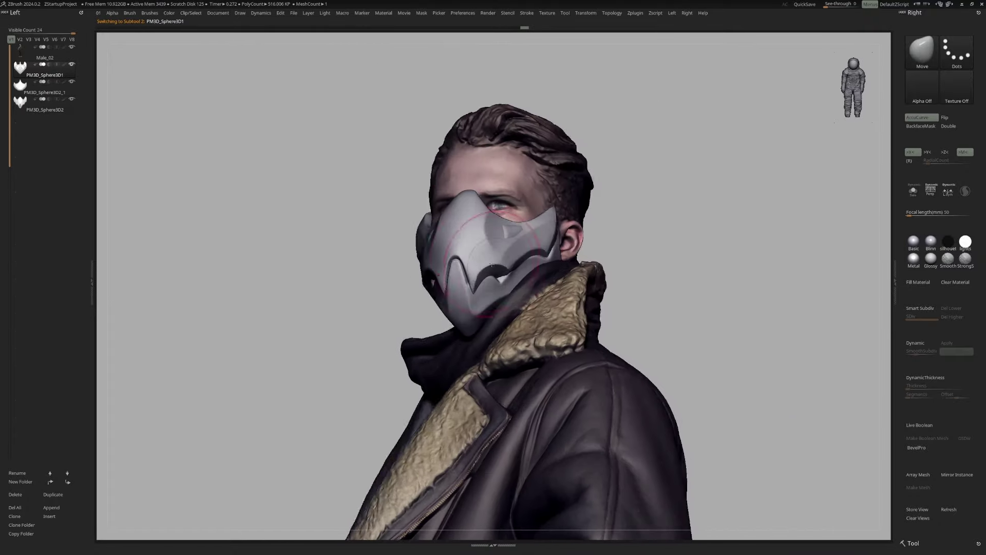
key(space)
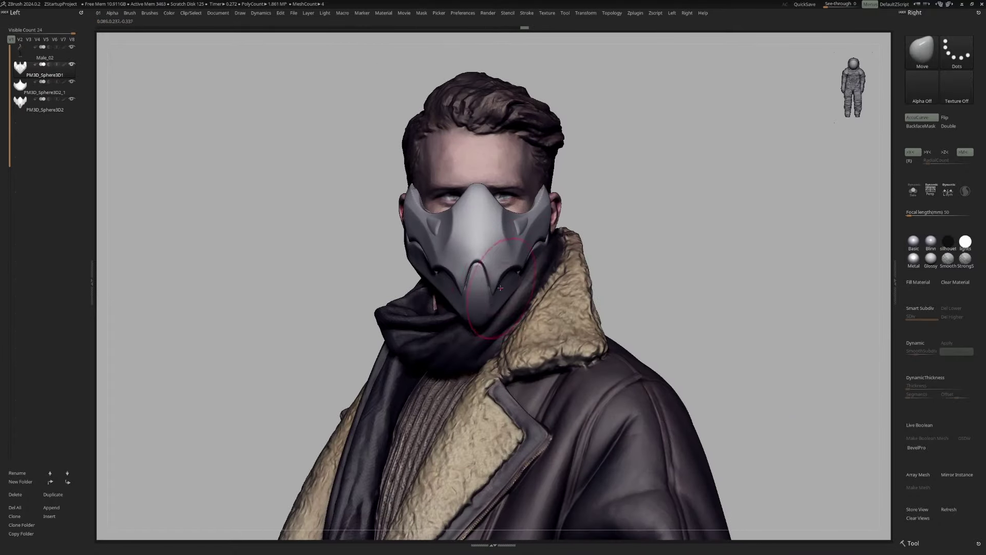
key(b)
click(539, 278)
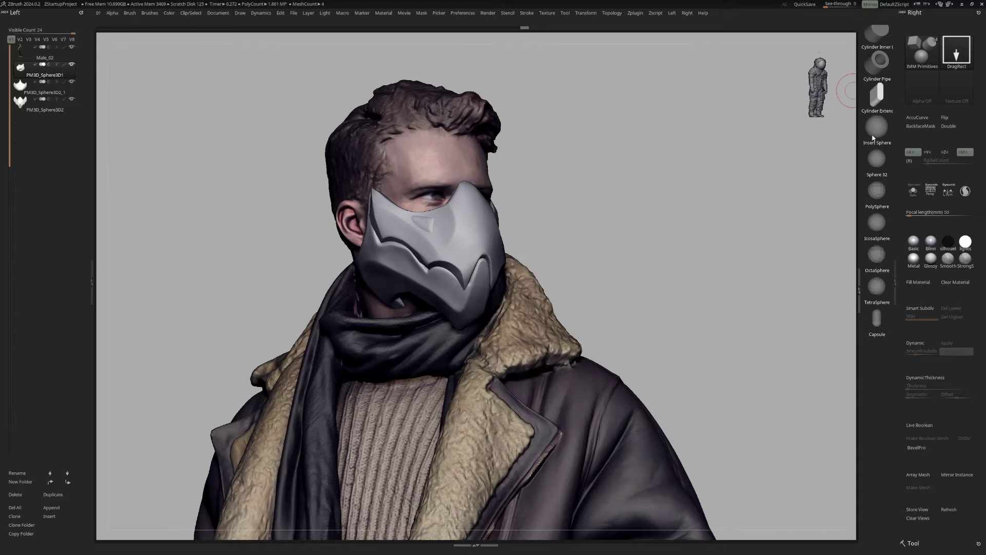
click(446, 282)
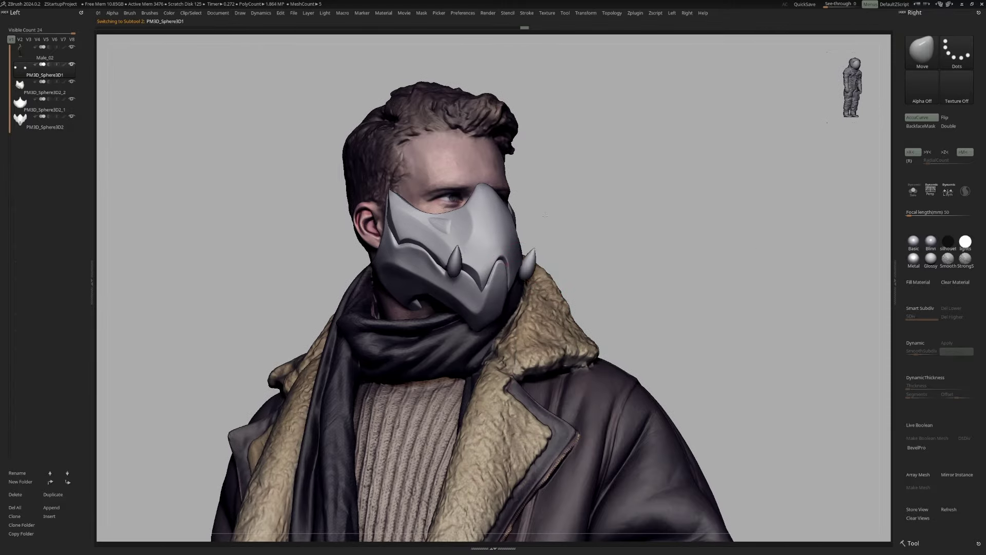
key(w)
click(454, 224)
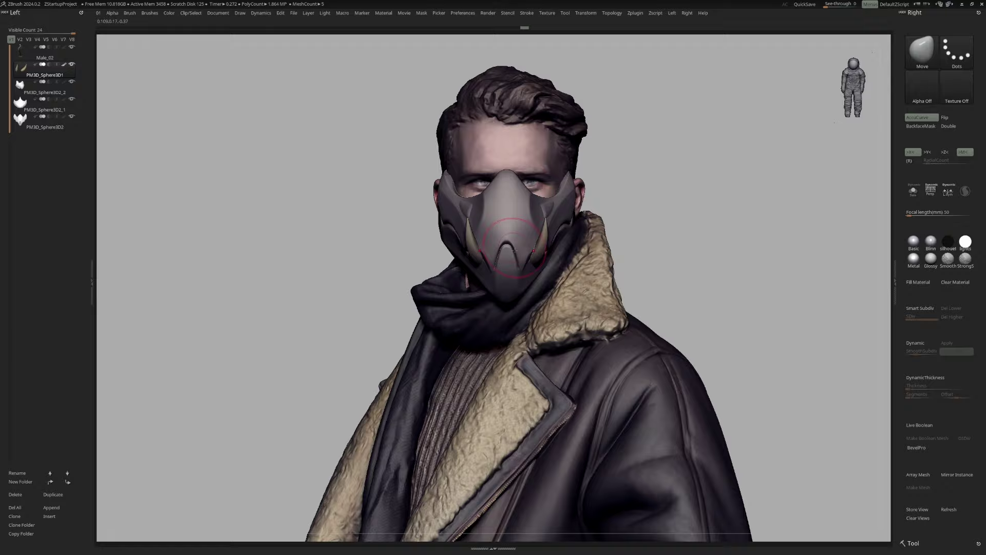
Select the PM3D_Sphere3D2 fang subtool for bone-white colouring
alt+click(509, 278)
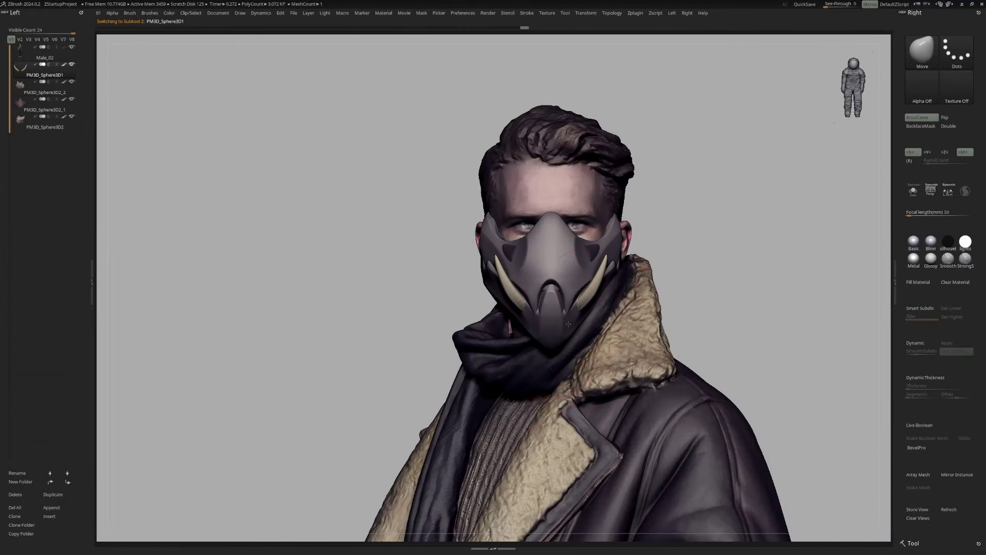
Clip the mask's side piece into a separate jaw plate, PM3D_Sphere3D2_3, confirming the warning
alt+click(589, 313)
alt+click(619, 275)
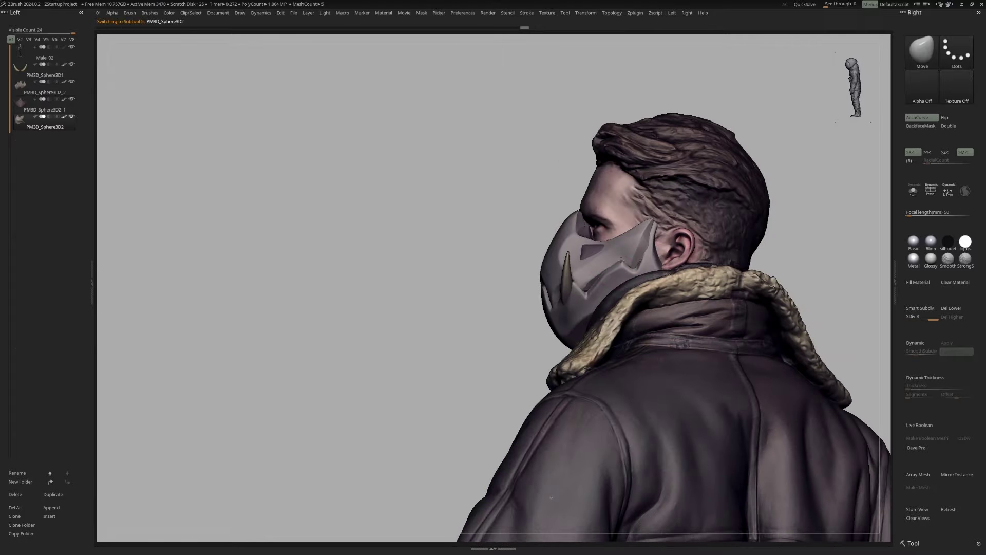
alt+click(566, 342)
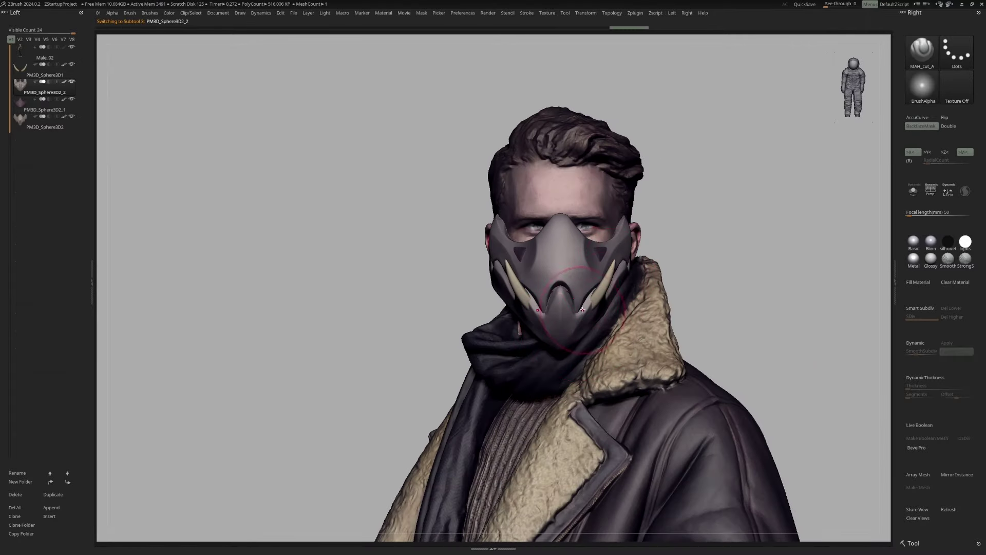
right_drag(568, 307, 655, 249)
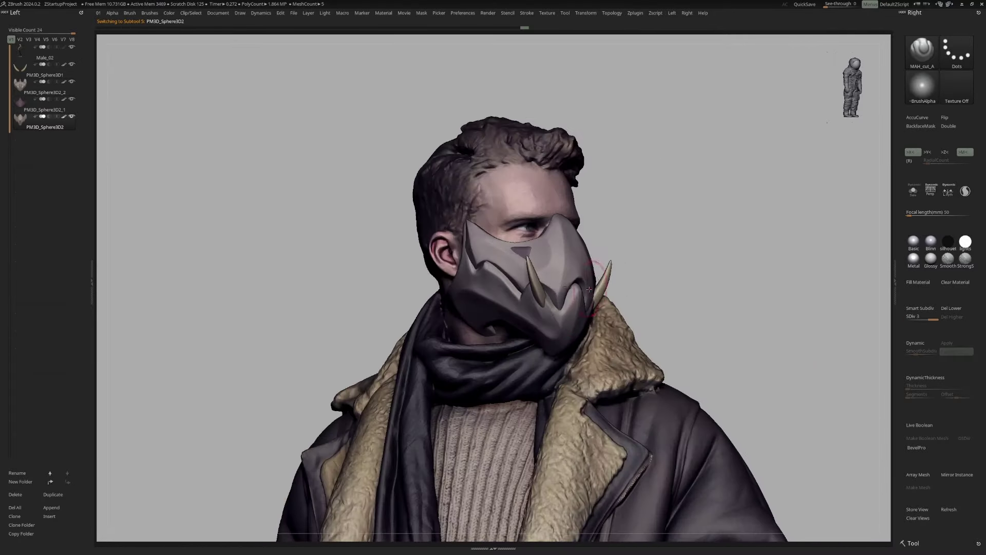
right_drag(873, 382, 565, 329)
right_click(563, 335)
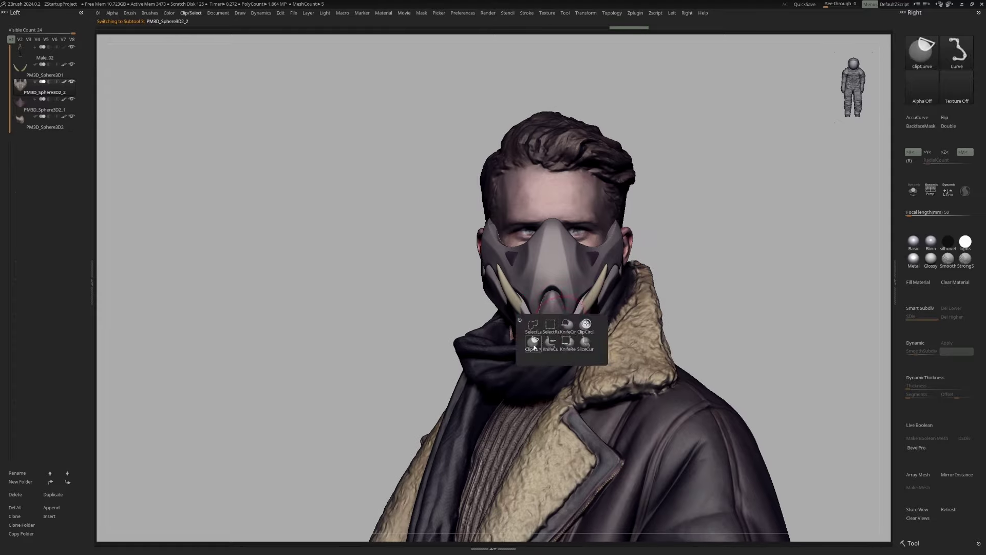
alt+click(564, 311)
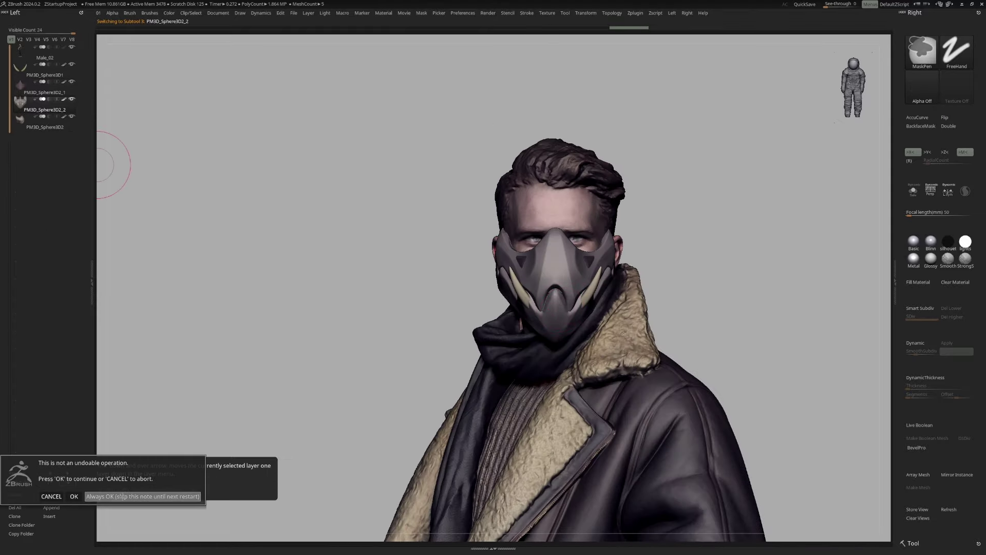
click(123, 496)
alt+click(554, 308)
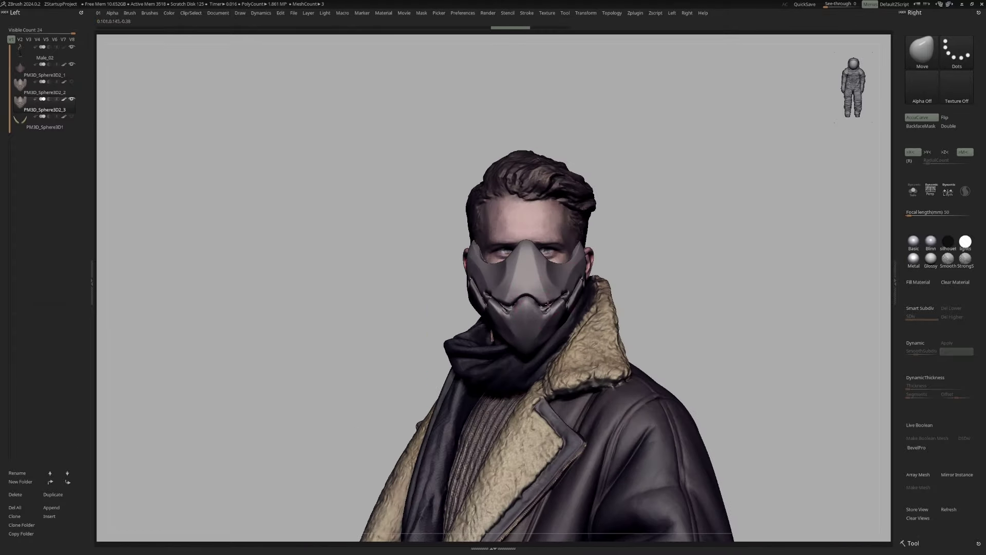
Switch to DamStandard (B, D, S) and carve creases into the mask's cheeks and nose
key(space)
key(b)
key(d)
key(s)
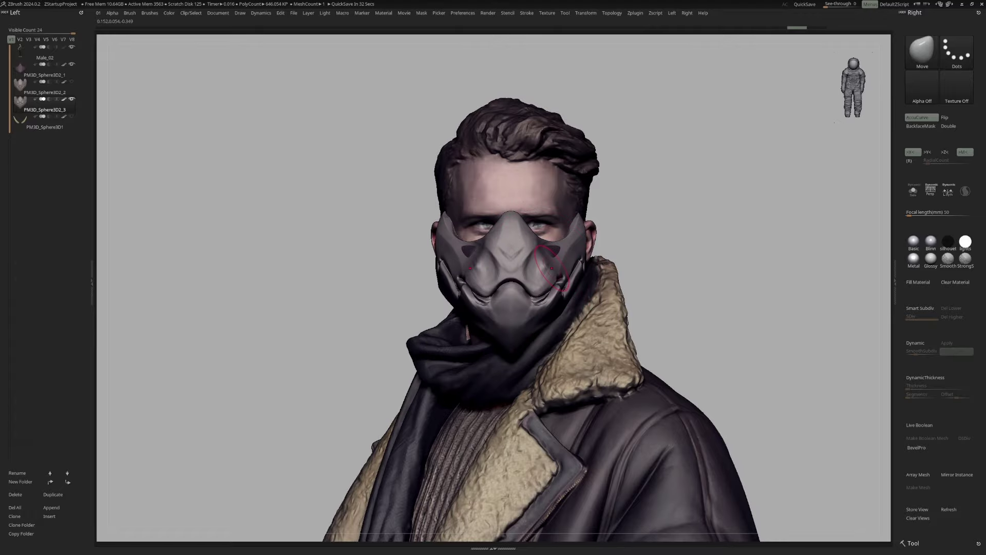
key(space)
right_drag(551, 268, 536, 222)
key(space)
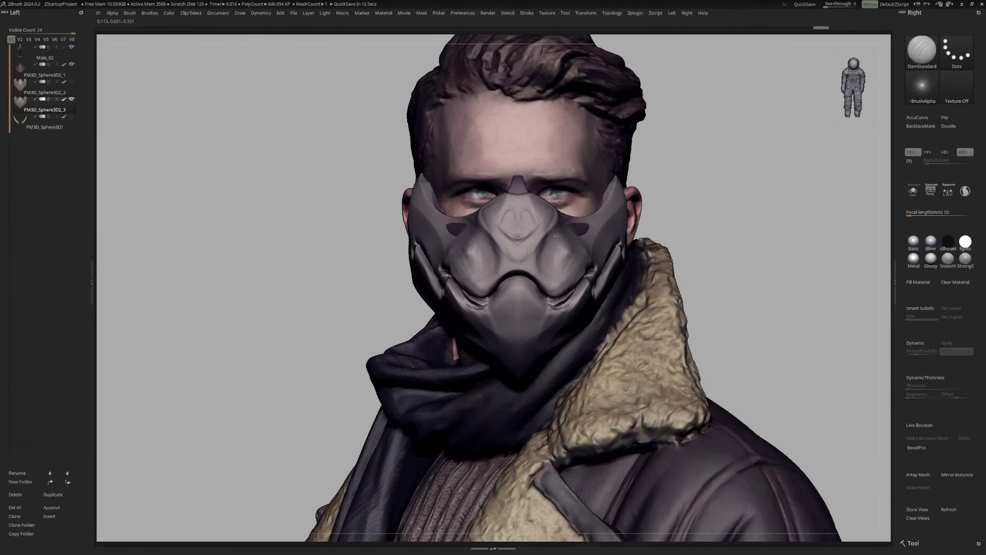
right_drag(535, 330, 553, 330)
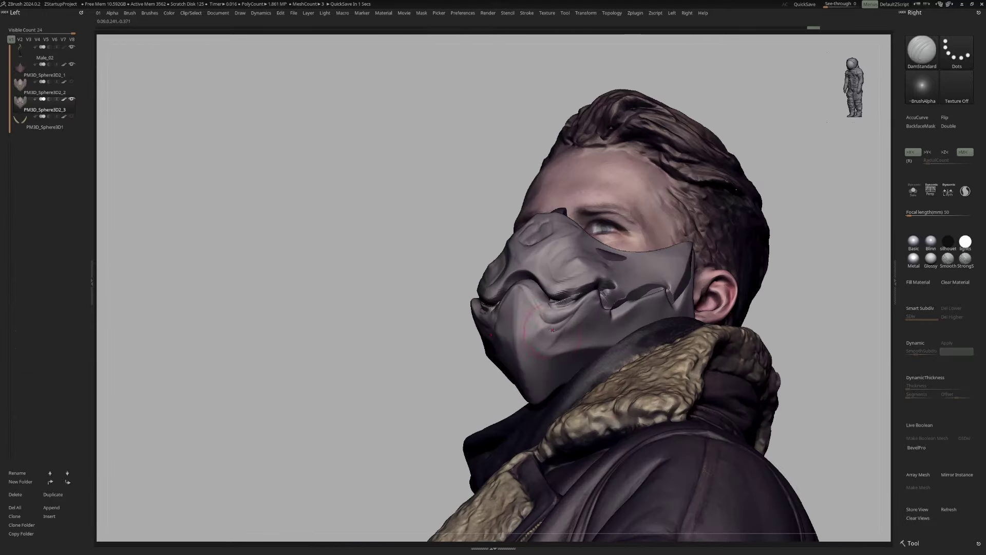
right_drag(620, 282, 602, 321)
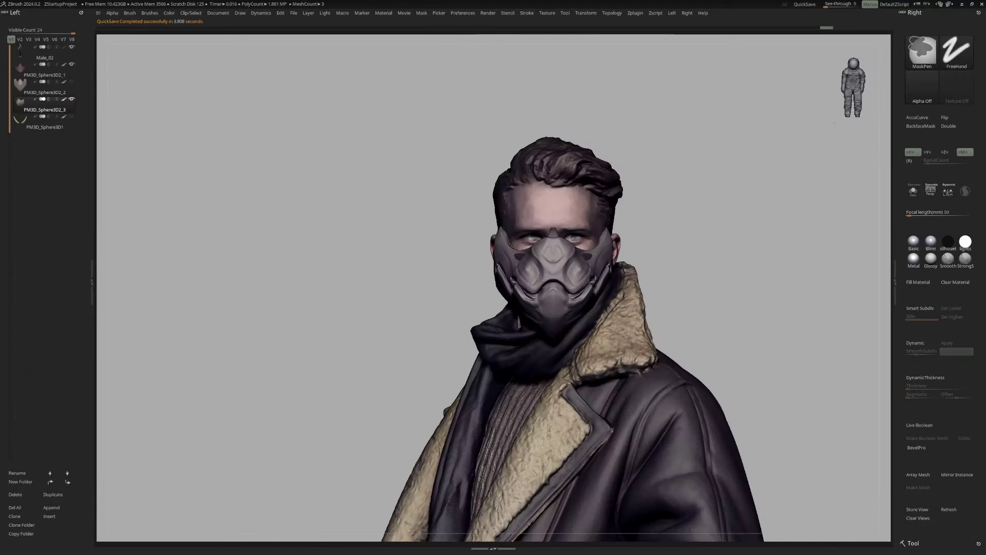
Pick the Inflat brush (B, I, N) to enlarge the tusks
key(b)
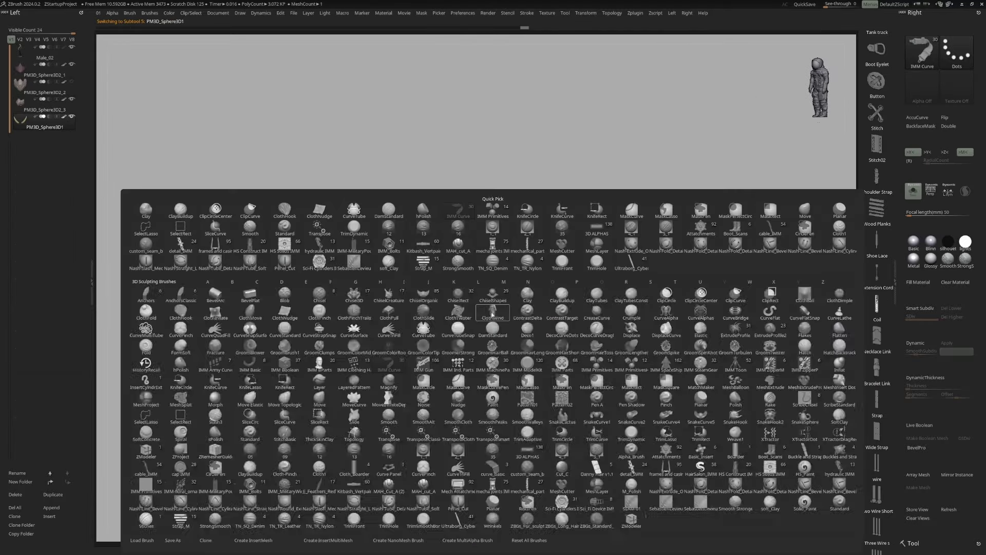
key(i)
key(n)
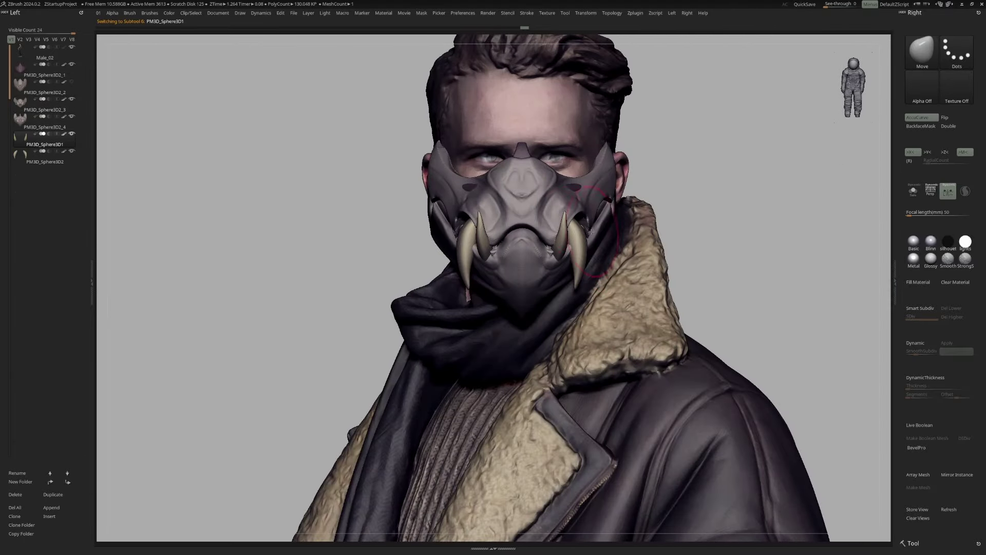
Select the PM3D_Sphere3D2 and PM3D_Sphere3D1 fang pieces and orbit back to a frontal view
alt+click(572, 271)
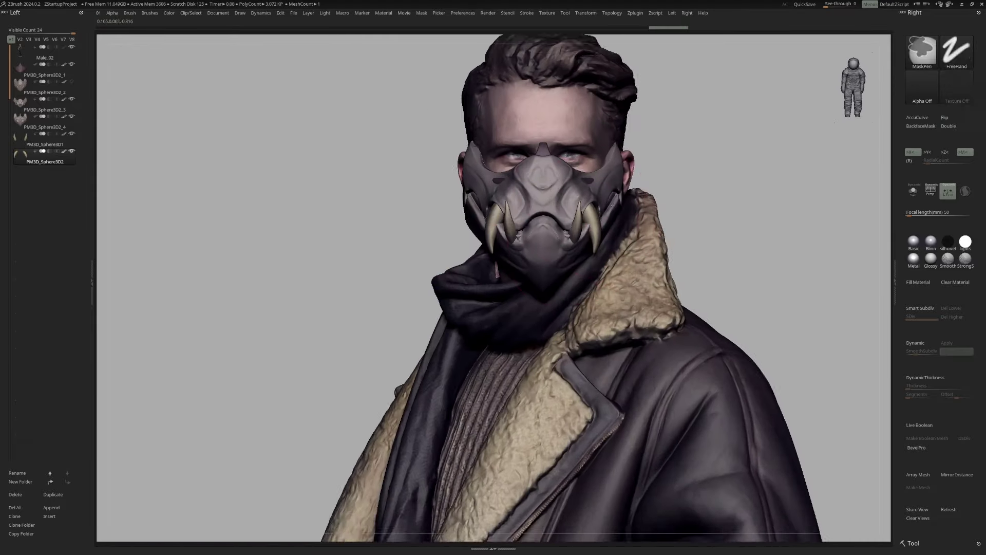
alt+click(585, 193)
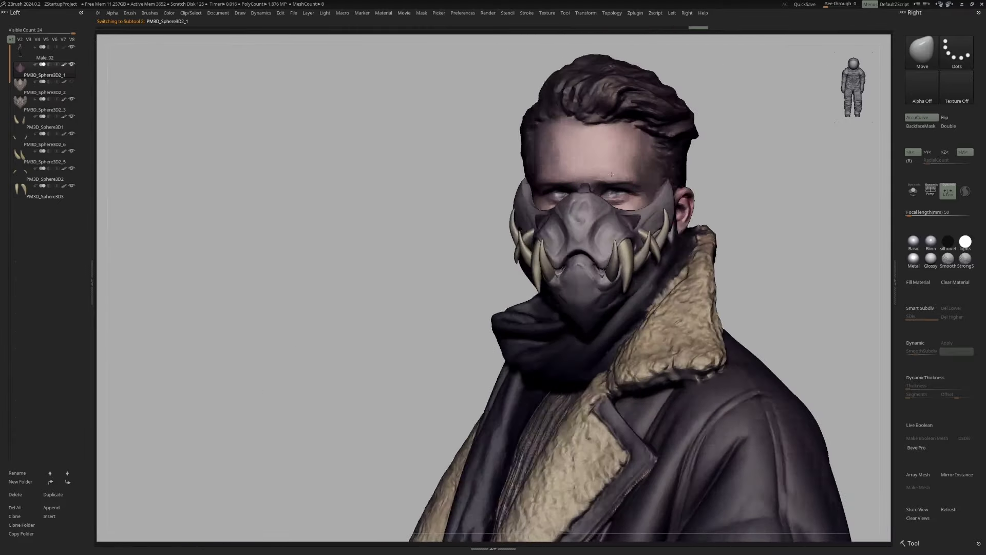
drag(573, 214, 802, 256)
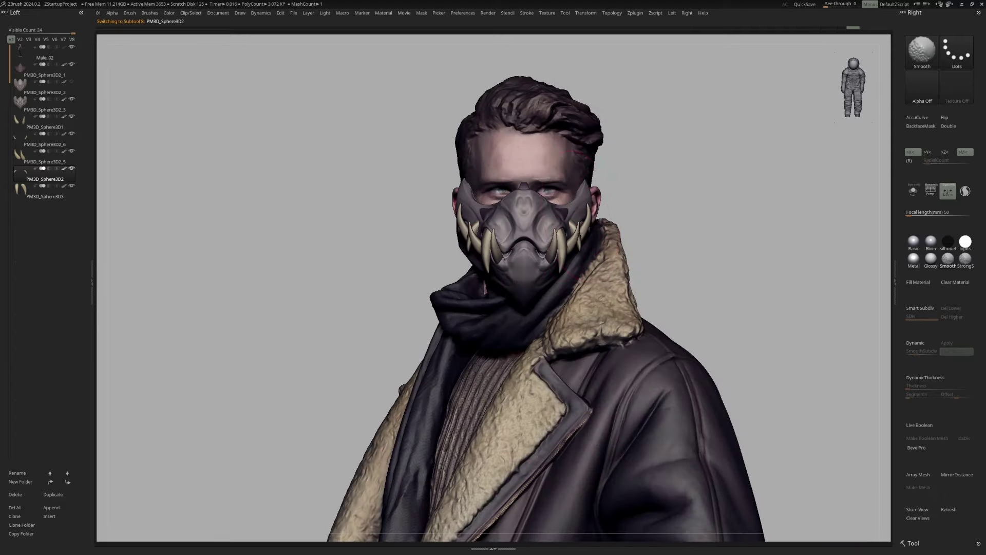
drag(568, 298, 95, 228)
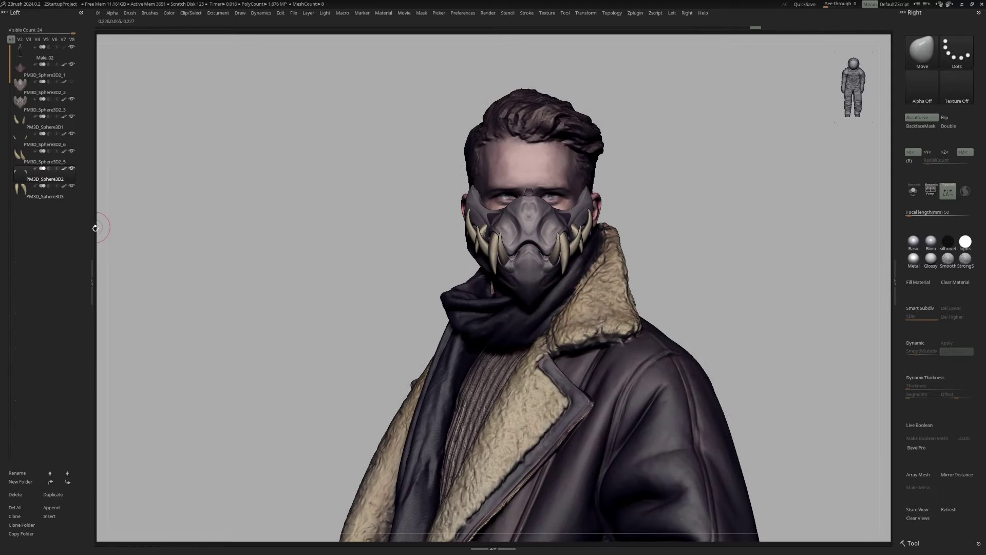
drag(429, 295, 565, 259)
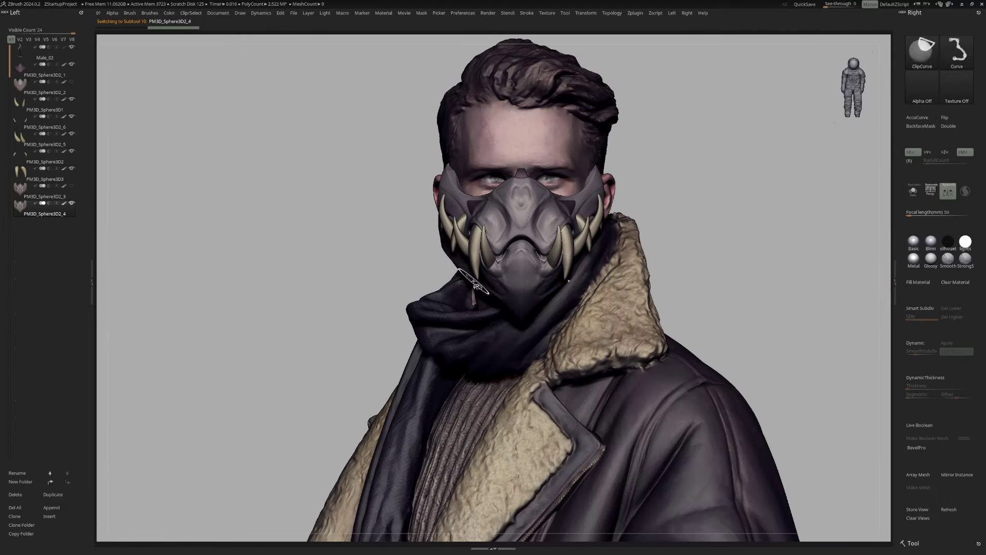
Split the new fangs into their own subtool and show the whole character again
key(Return)
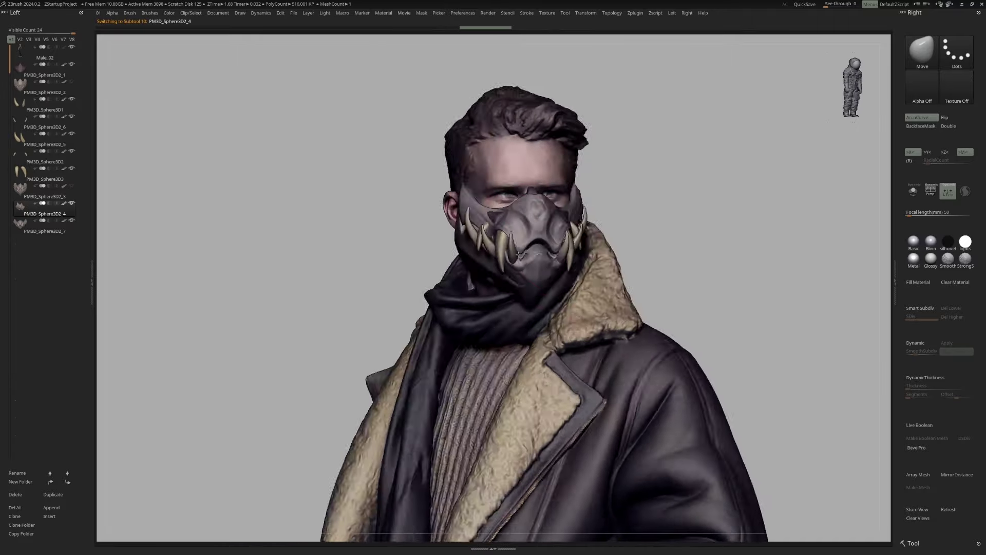
key(shift+ctrl+s)
drag(549, 242, 546, 223)
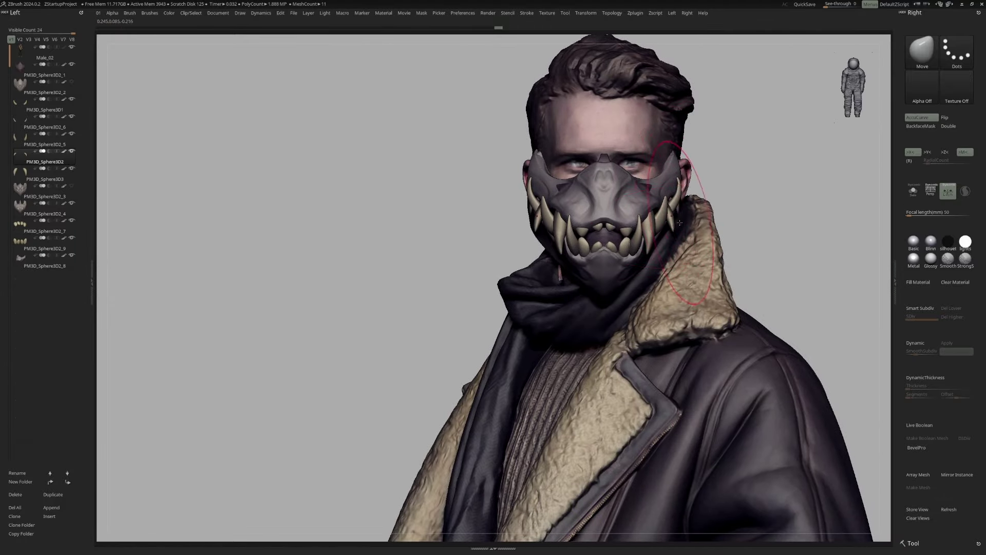
Select the PM3D_Sphere3D2_8 and PM3D_Sphere3D2_7 teeth pieces while orbiting the mask
alt+click(672, 198)
drag(672, 198, 653, 191)
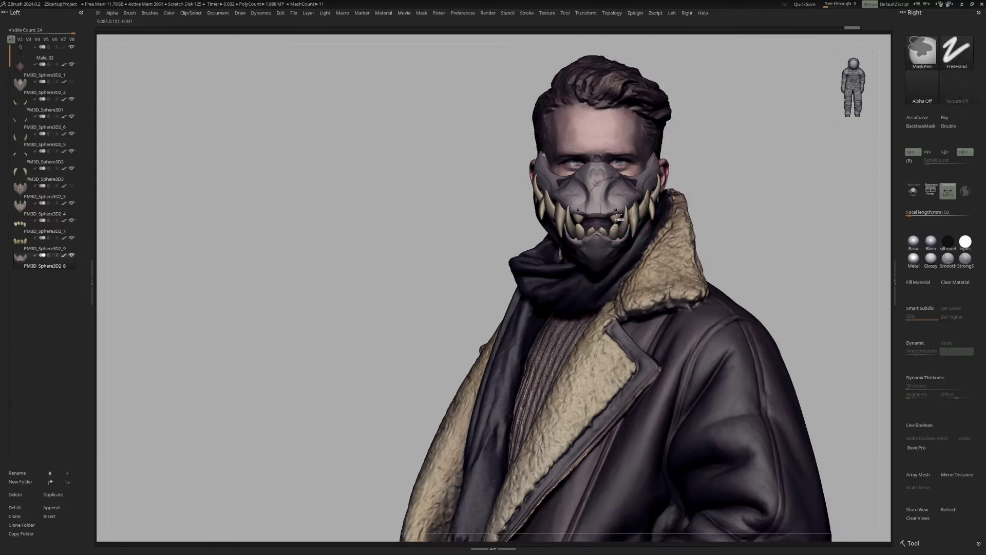
right_drag(612, 226, 616, 232)
alt+click(616, 233)
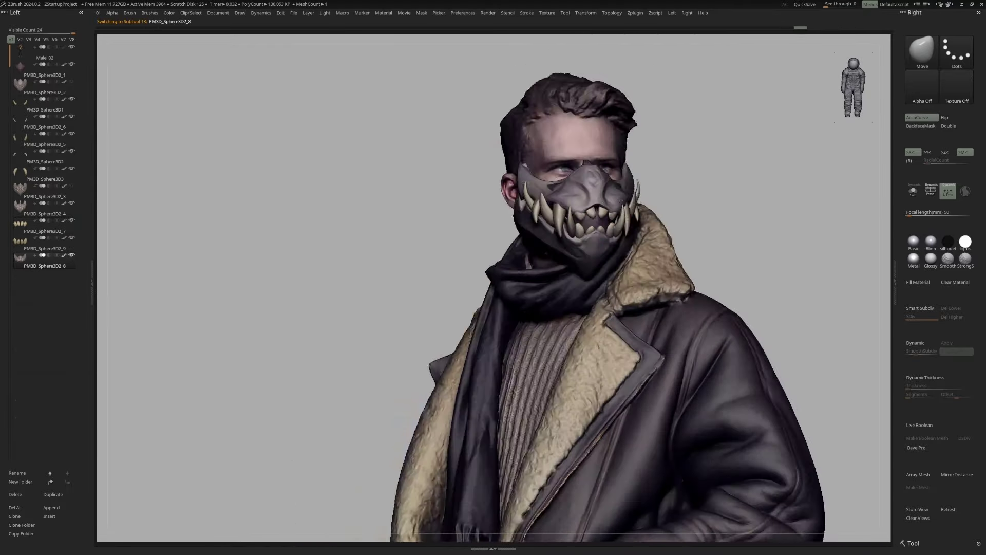
right_drag(591, 227, 627, 222)
alt+click(628, 222)
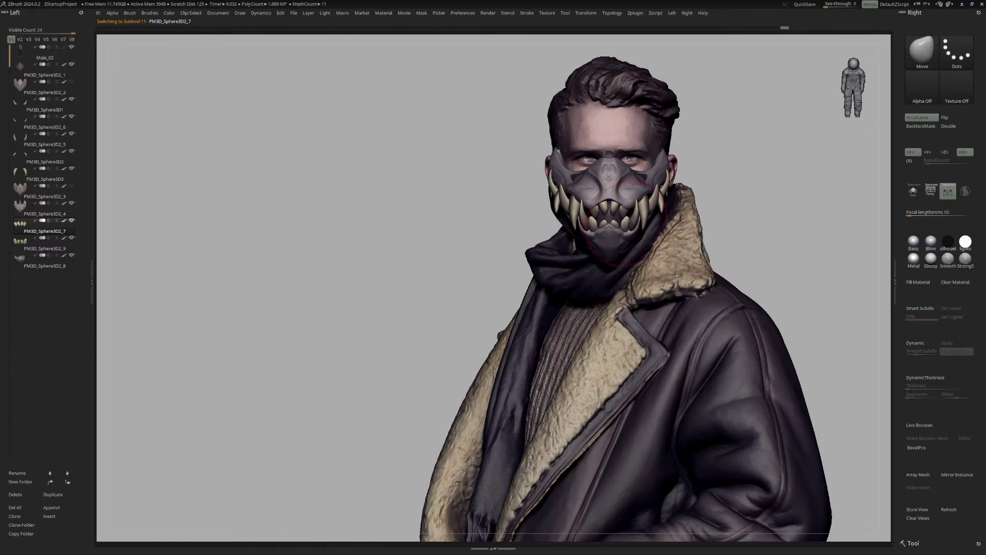
mouse_move(652, 182)
alt+right_down()
mouse_move(612, 176)
mouse_move(616, 203)
mouse_move(602, 227)
mouse_move(539, 209)
mouse_move(627, 232)
mouse_move(571, 232)
alt+right_up()
Reshape the PM3D_Sphere3D2_5 and _9 teeth with Move, soloing the front teeth to check
alt+click(617, 203)
key(w)
key(q)
alt+click(571, 233)
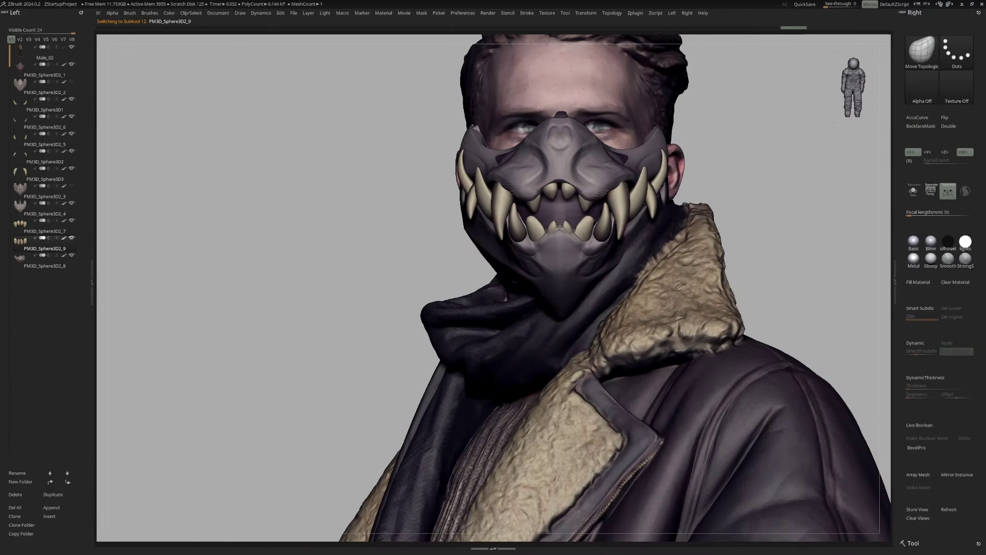
key(alt+s)
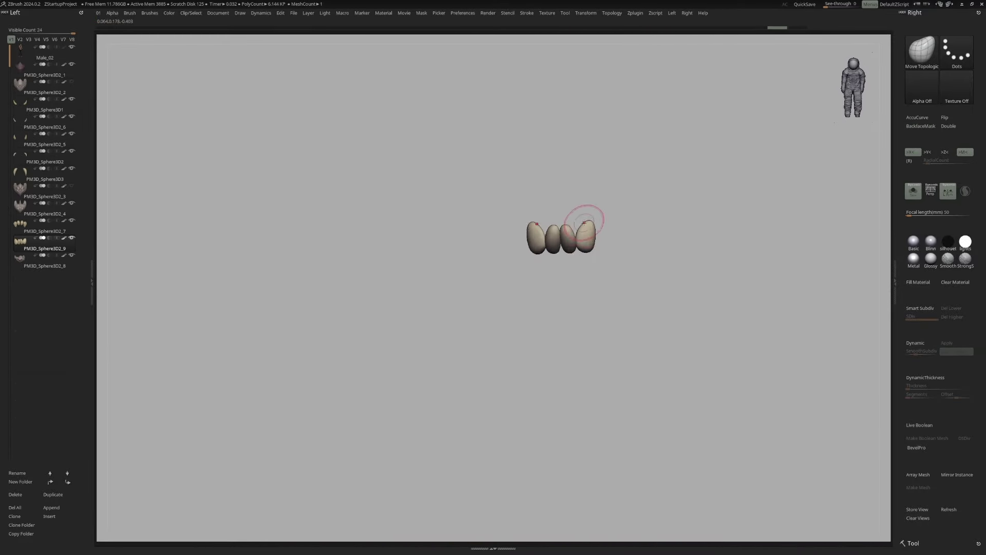
key(alt+s)
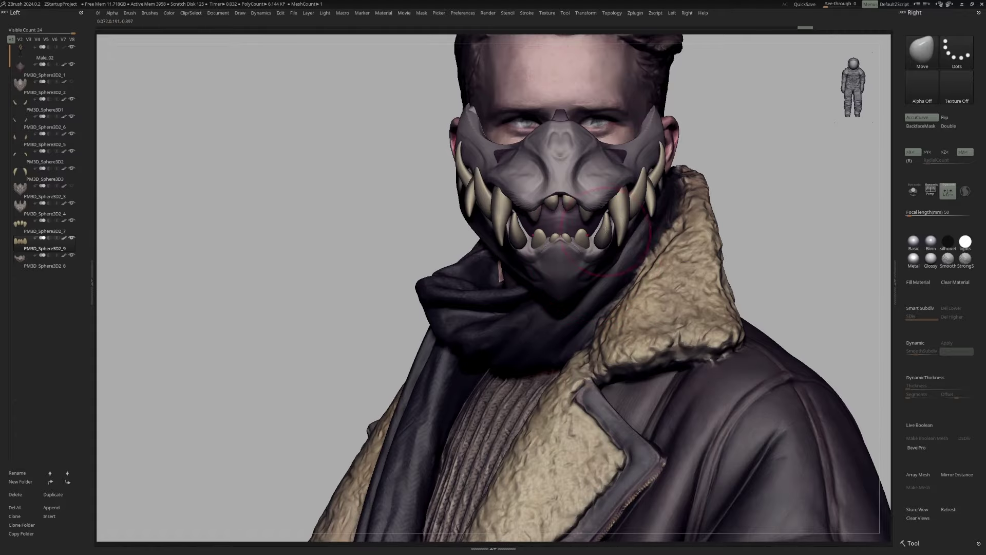
Switch to DamStandard and select the PM3D_Sphere3D3, _2_8 and _2_4 mask pieces
mouse_move(606, 250)
right_down()
mouse_move(576, 154)
mouse_move(590, 231)
mouse_move(555, 202)
mouse_move(611, 221)
mouse_move(609, 303)
mouse_move(622, 257)
mouse_move(626, 240)
mouse_move(543, 281)
right_up()
alt+click(596, 211)
alt+click(591, 216)
key(b)
key(d)
key(s)
alt+click(610, 303)
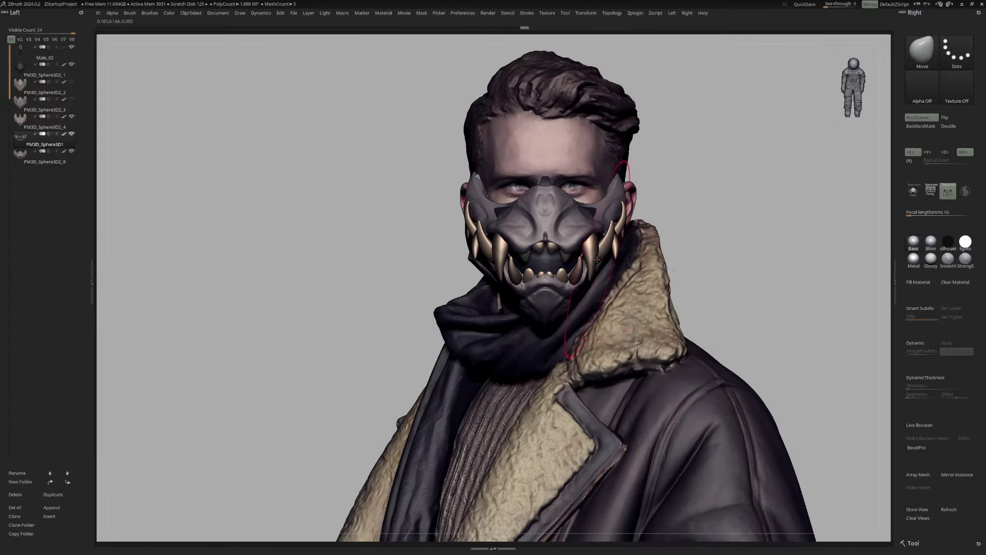
Solo the active subtool and view the masked character's face from the front
key(alt+shift+s)
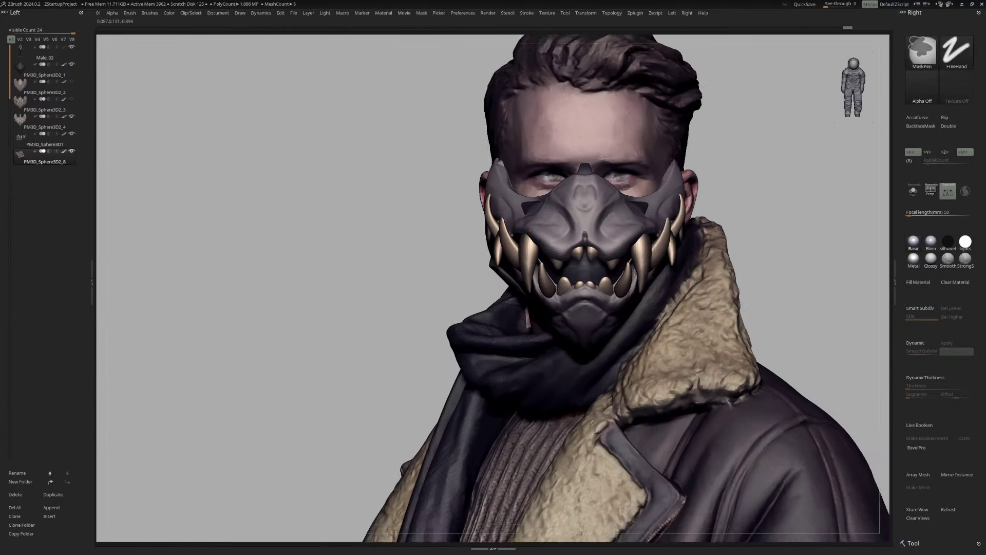
drag(721, 245, 605, 218)
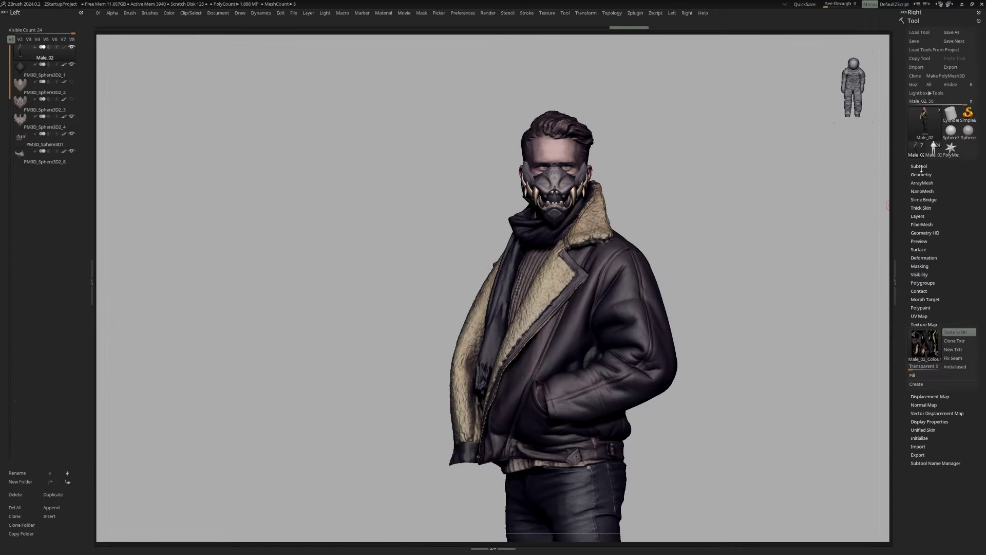
scroll(919, 28, up, 5)
scroll(940, 344, down, 10)
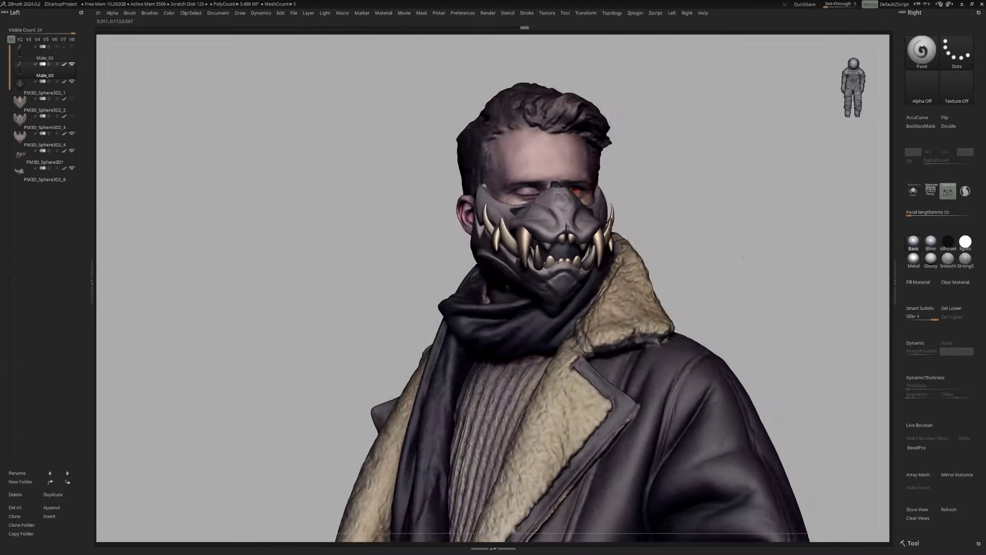
Review the masked head from profile, below and front, then select PM3D_Sphere3D2_4
mouse_move(543, 265)
mouse_down()
mouse_move(685, 237)
mouse_move(709, 211)
mouse_move(594, 217)
mouse_up()
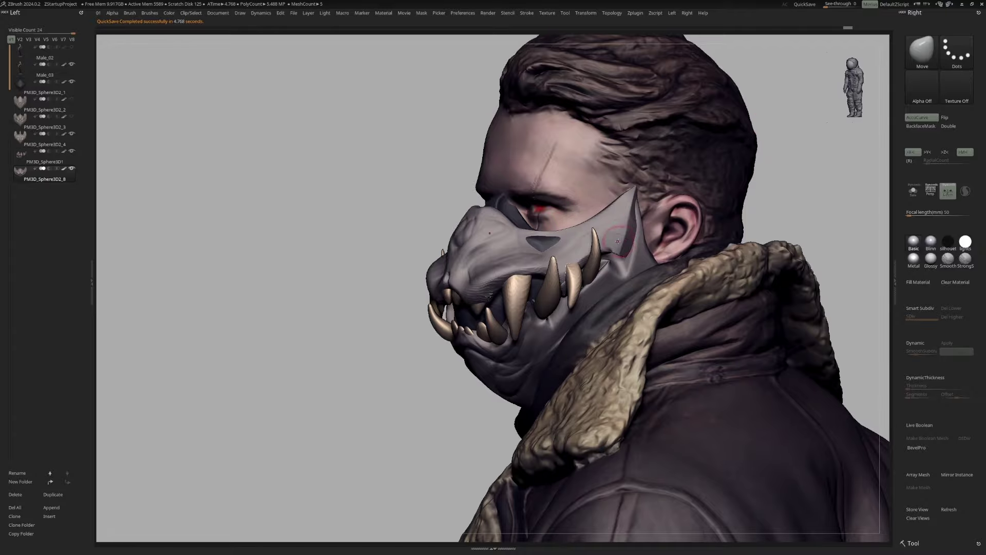
drag(618, 241, 623, 250)
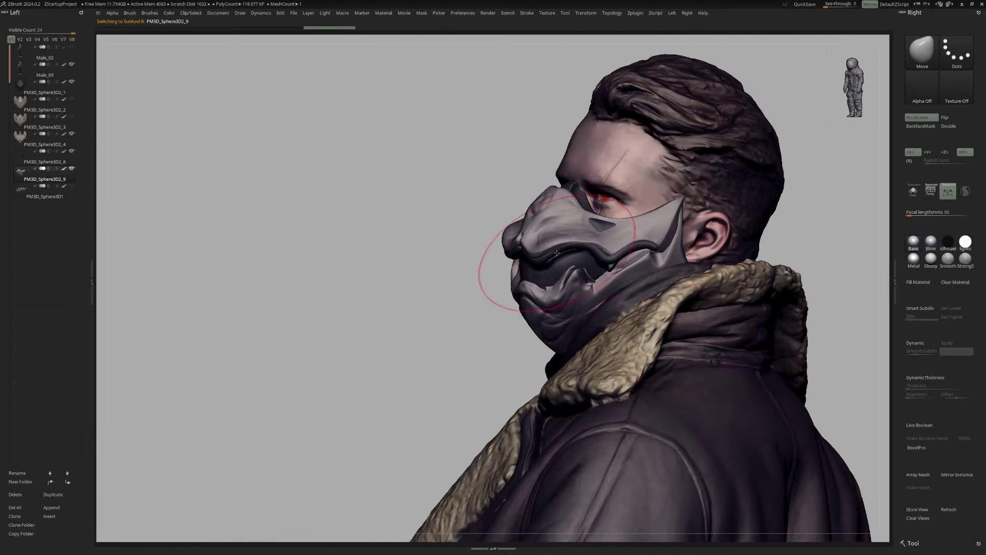
mouse_move(557, 252)
right_down()
mouse_move(568, 233)
mouse_move(601, 263)
right_up()
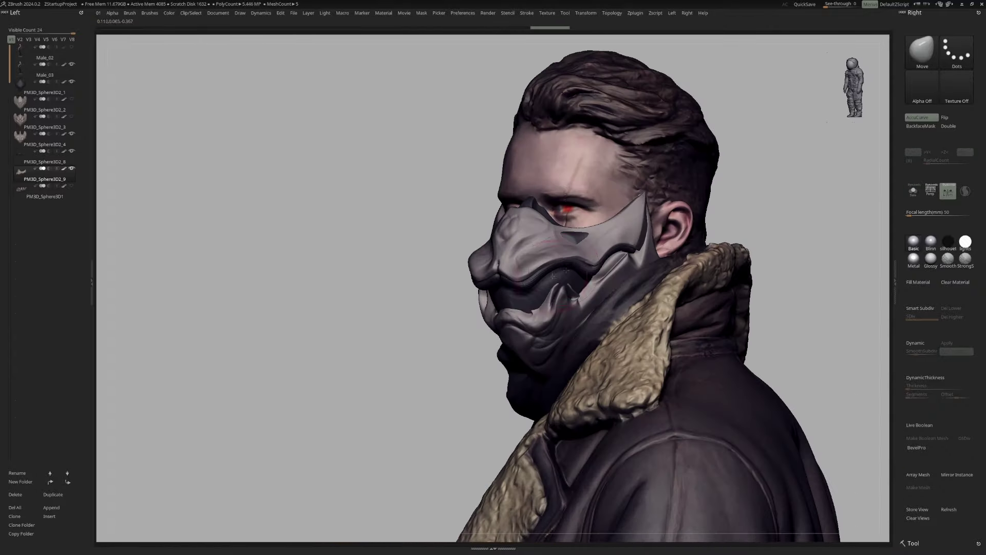
mouse_move(596, 235)
right_down()
mouse_move(554, 273)
mouse_move(611, 248)
right_up()
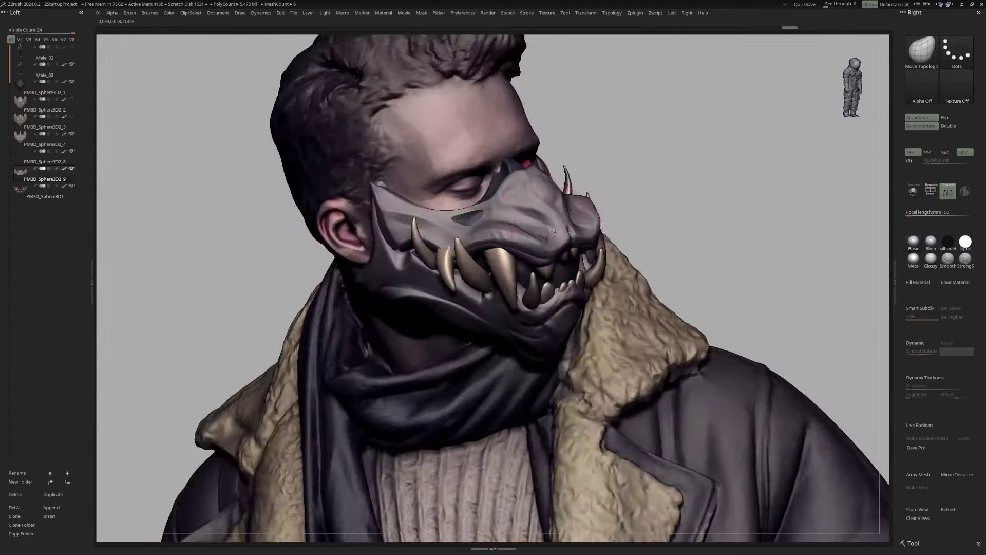
drag(704, 254, 551, 247)
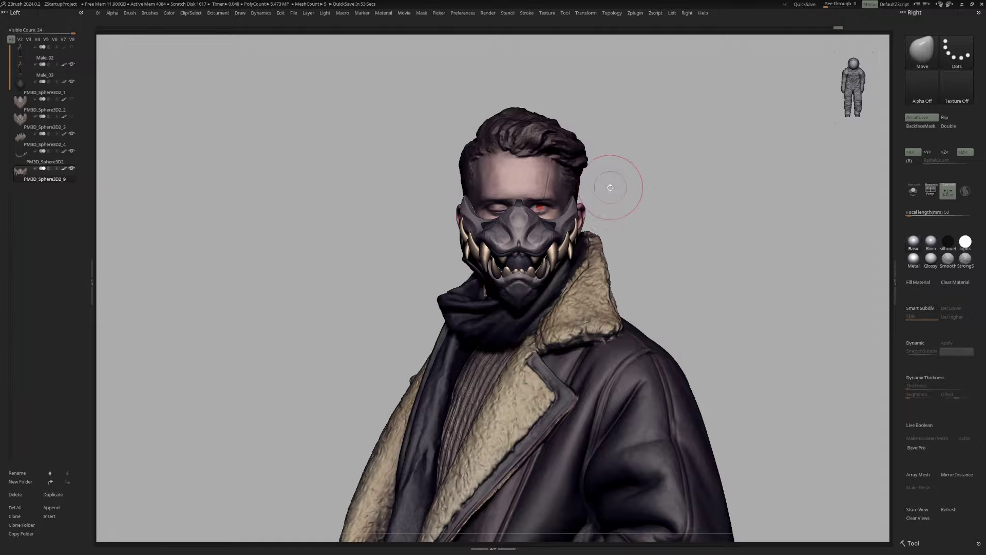
alt+click(518, 226)
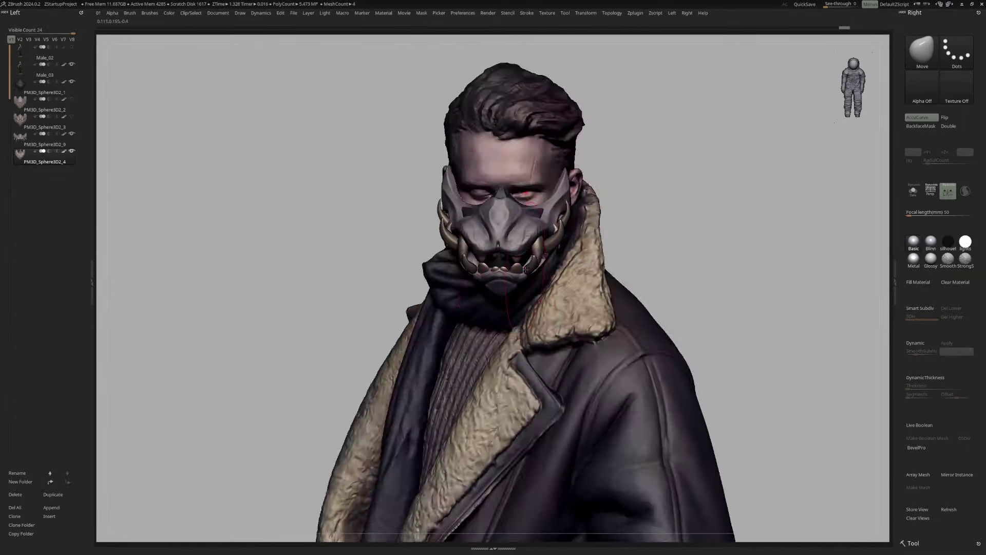
Select the PM3D_Sphere3D2_5 teeth piece, frame the face front-on, and create PM3D_Sphere3D2_10
key(space)
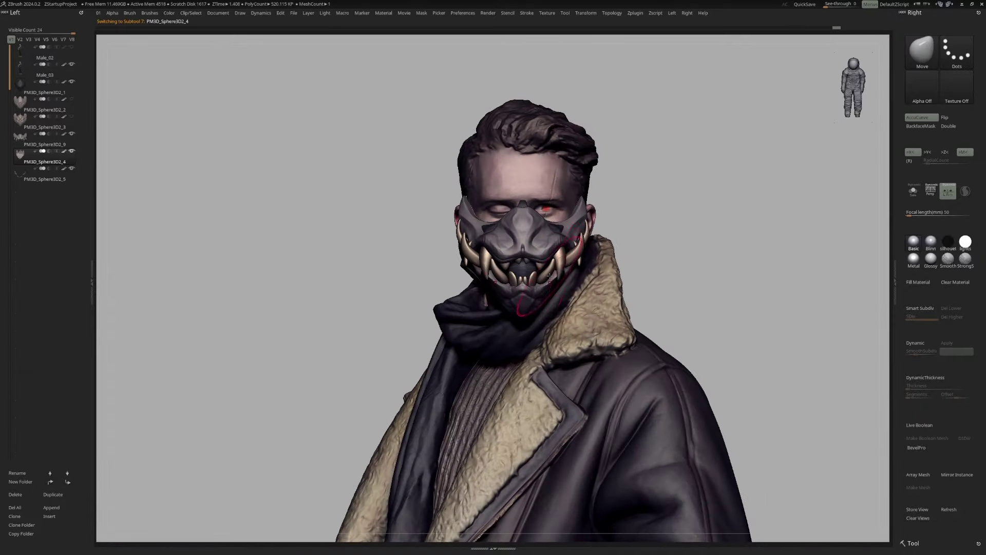
alt+click(518, 259)
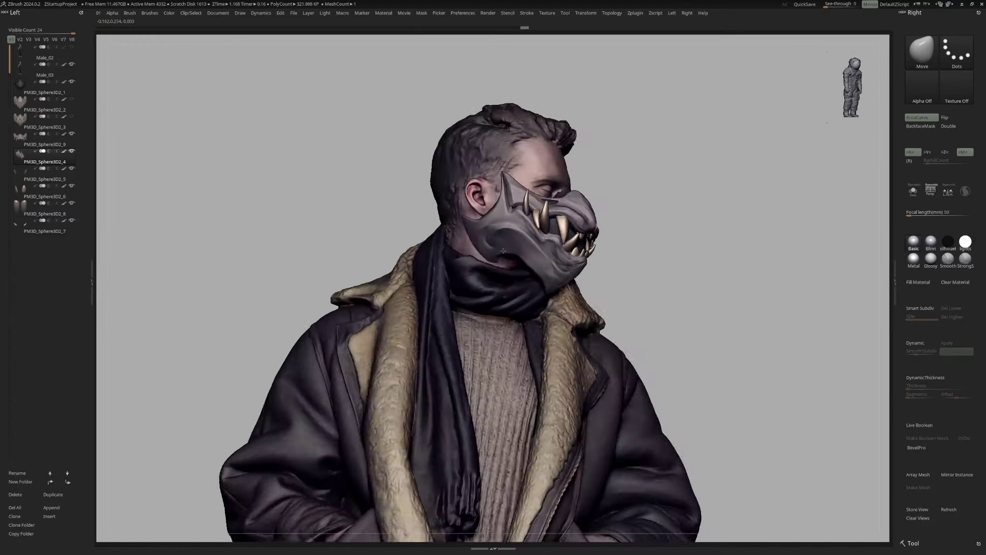
key(space)
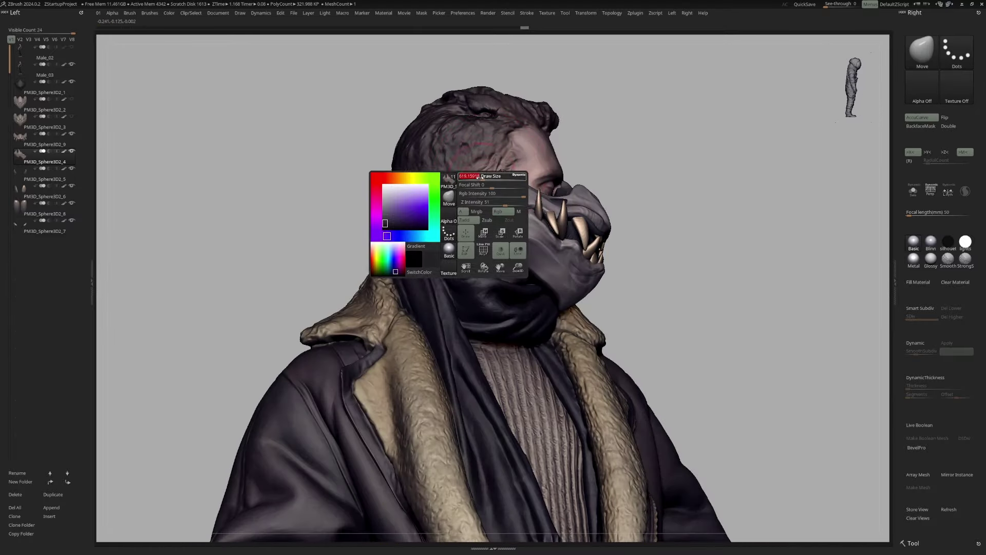
mouse_move(477, 183)
right_down()
mouse_move(409, 169)
mouse_move(468, 192)
right_up()
key(space)
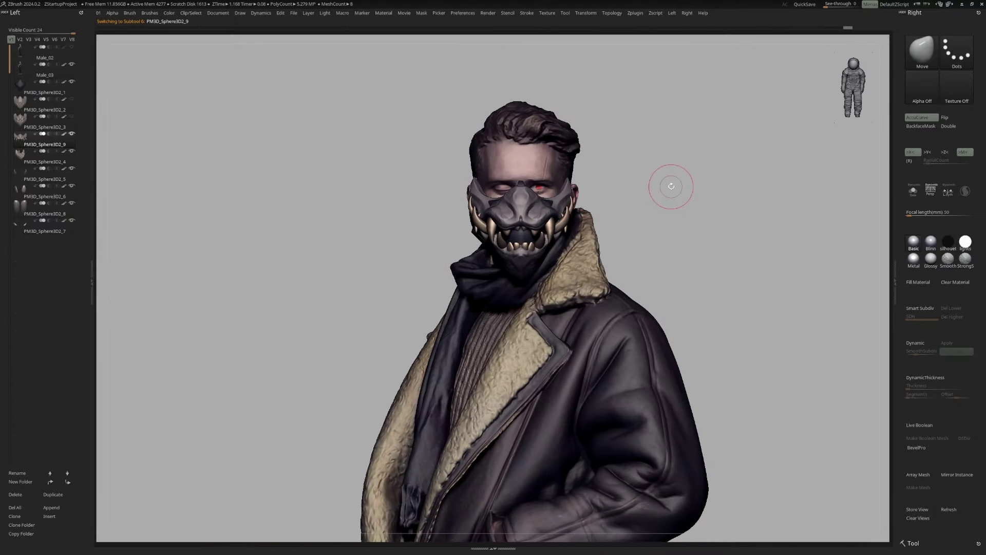
mouse_move(671, 186)
alt+right_down()
mouse_move(539, 286)
mouse_move(545, 256)
alt+right_up()
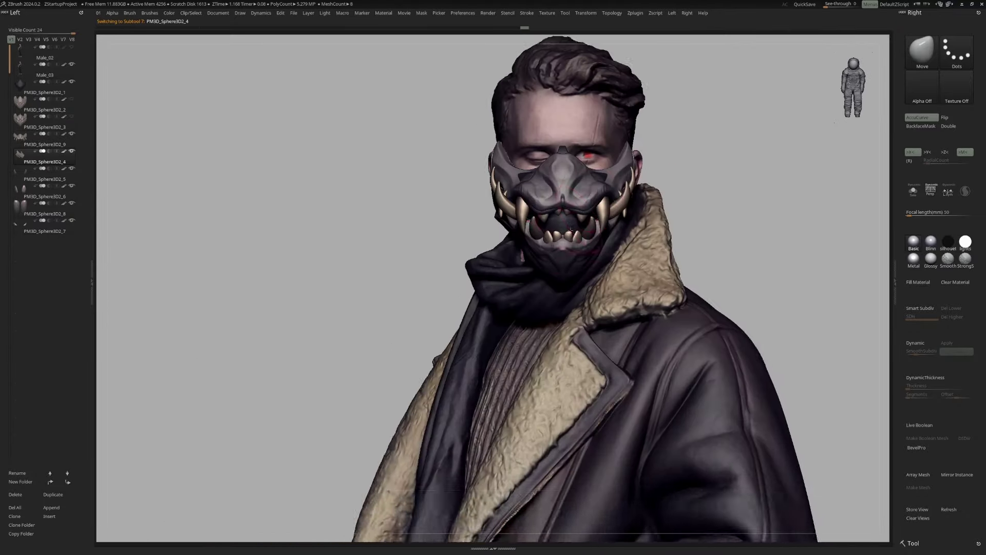
key(space)
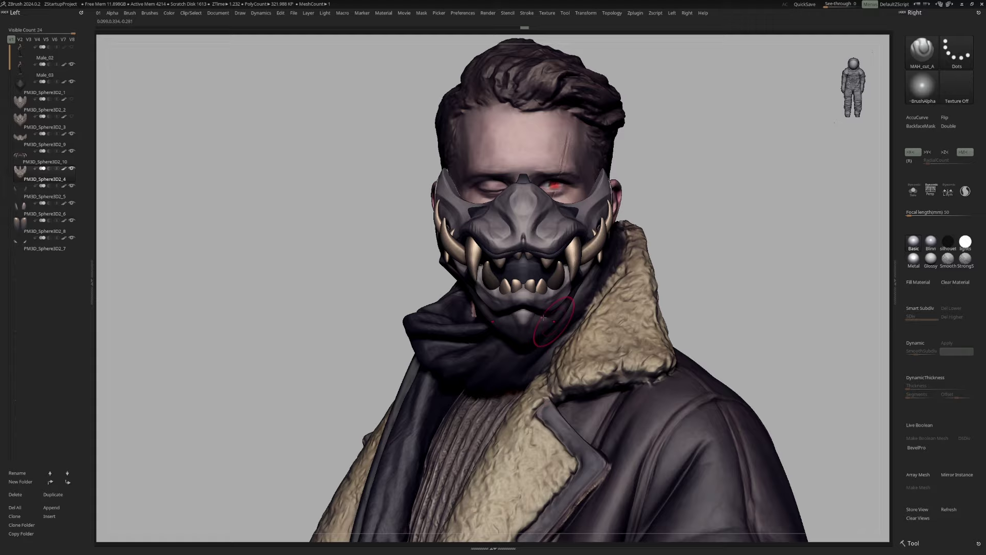
Select PM3D_Sphere3D2_9, then the main mask PM3D_Sphere3D2_4, zoomed onto the face
right_drag(544, 318, 501, 317)
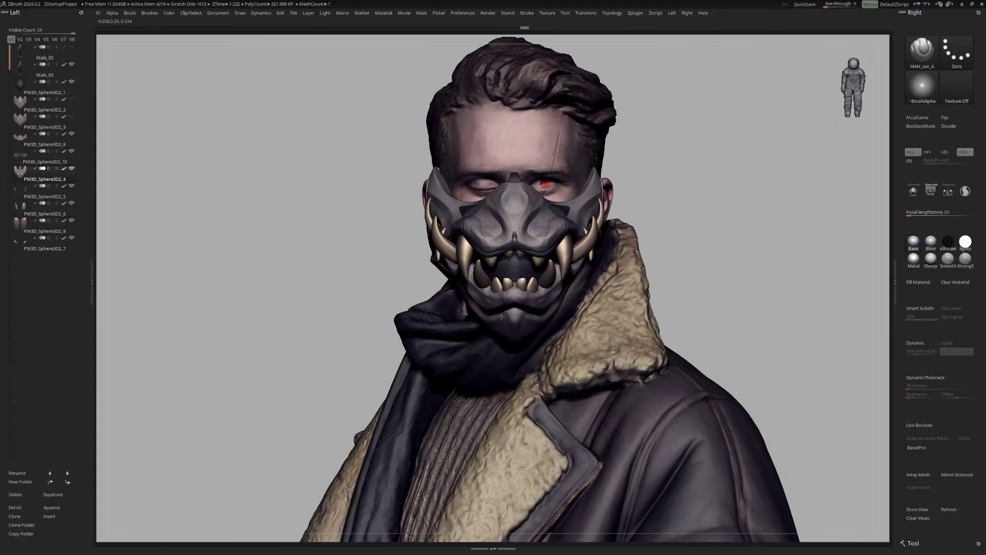
alt+click(502, 203)
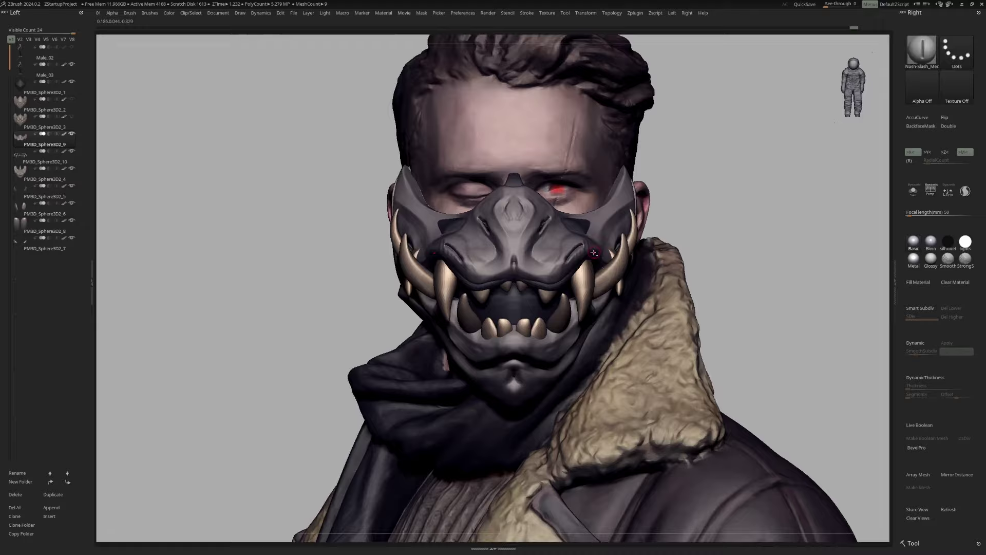
mouse_move(594, 252)
right_down()
mouse_move(588, 234)
mouse_move(437, 311)
mouse_move(511, 309)
right_up()
alt+click(437, 311)
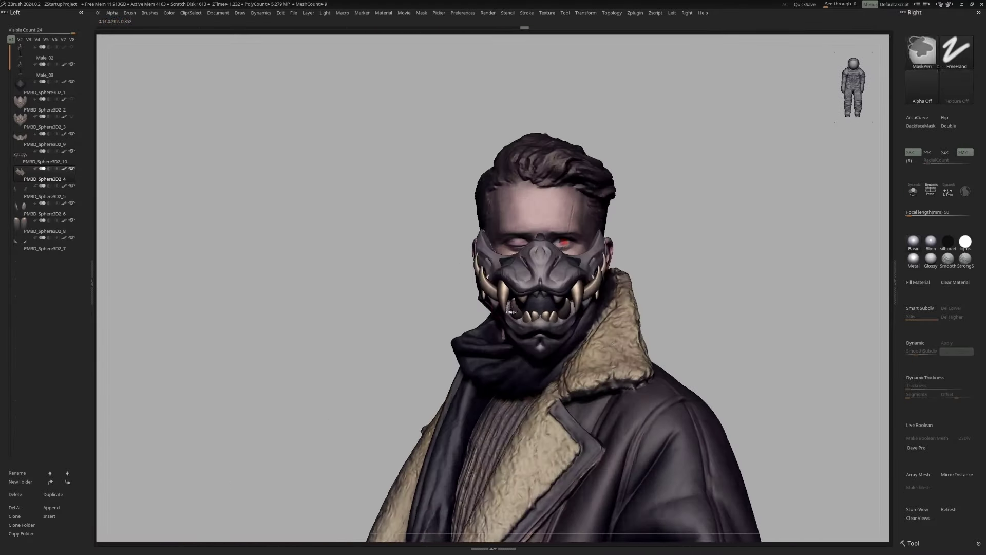
right_drag(564, 236, 111, 234)
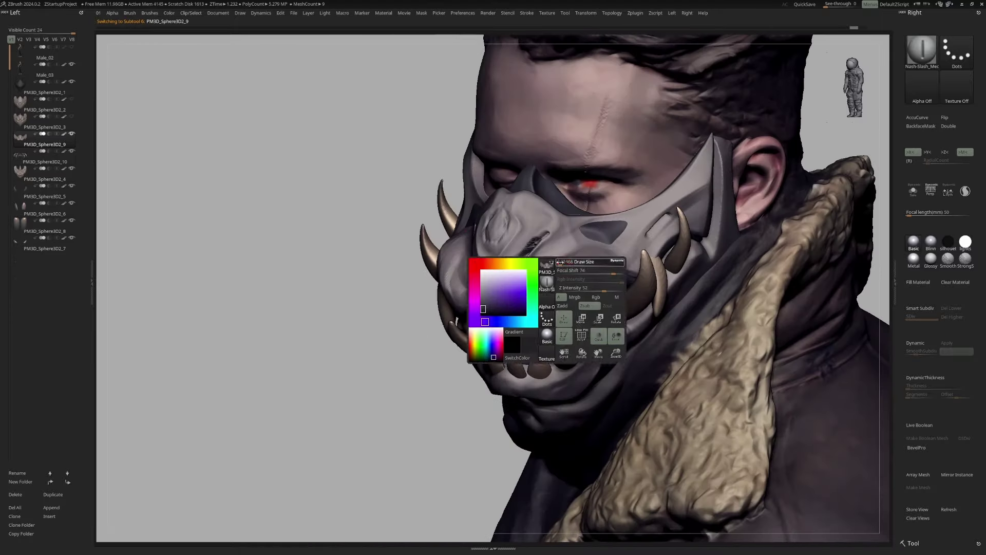
mouse_move(557, 225)
right_down()
mouse_move(589, 241)
mouse_move(591, 216)
mouse_move(562, 212)
right_up()
Carve panel-line detail into the upper mask, checking it from front, side and angled views
key(space)
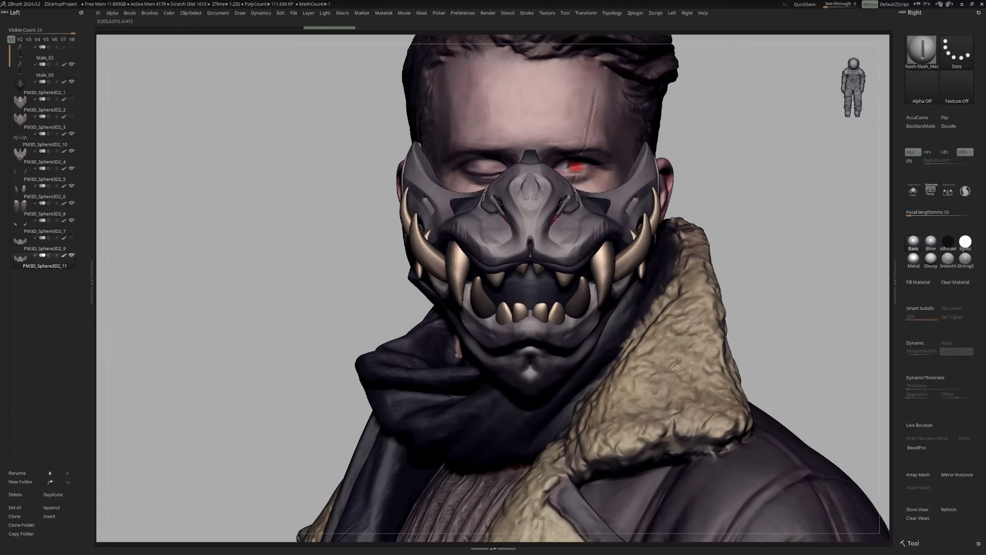
mouse_move(555, 218)
right_down()
mouse_move(538, 232)
mouse_move(593, 199)
right_up()
mouse_move(536, 238)
ctrl+right_down()
mouse_move(573, 244)
mouse_move(562, 234)
mouse_move(519, 282)
ctrl+right_up()
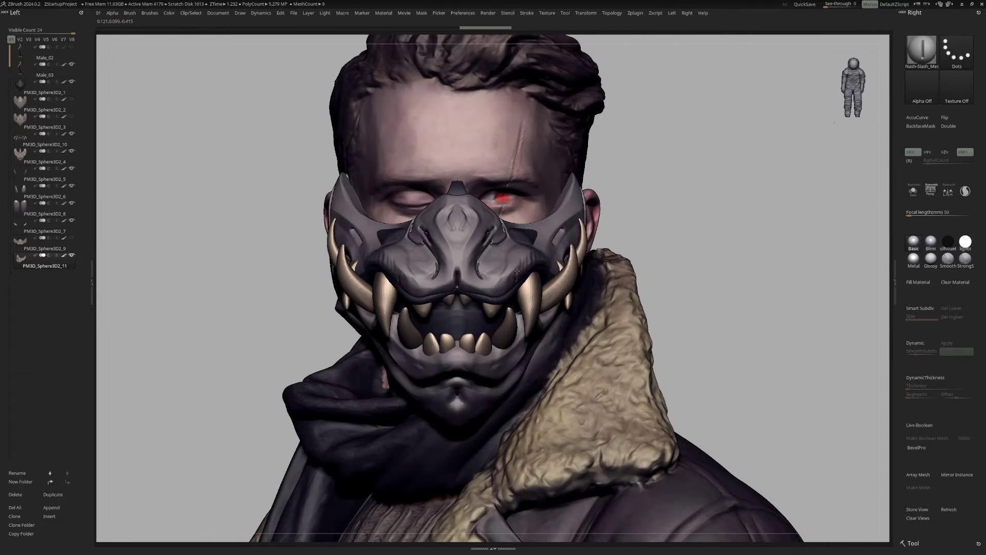
right_drag(520, 281, 482, 272)
right_drag(553, 236, 619, 178)
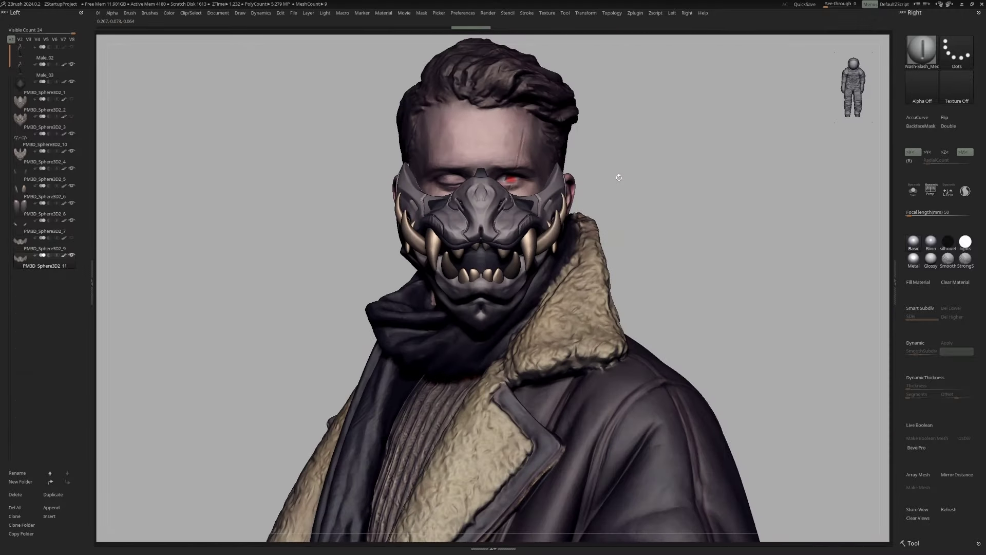
mouse_move(537, 116)
right_down()
mouse_move(569, 255)
mouse_move(544, 262)
right_up()
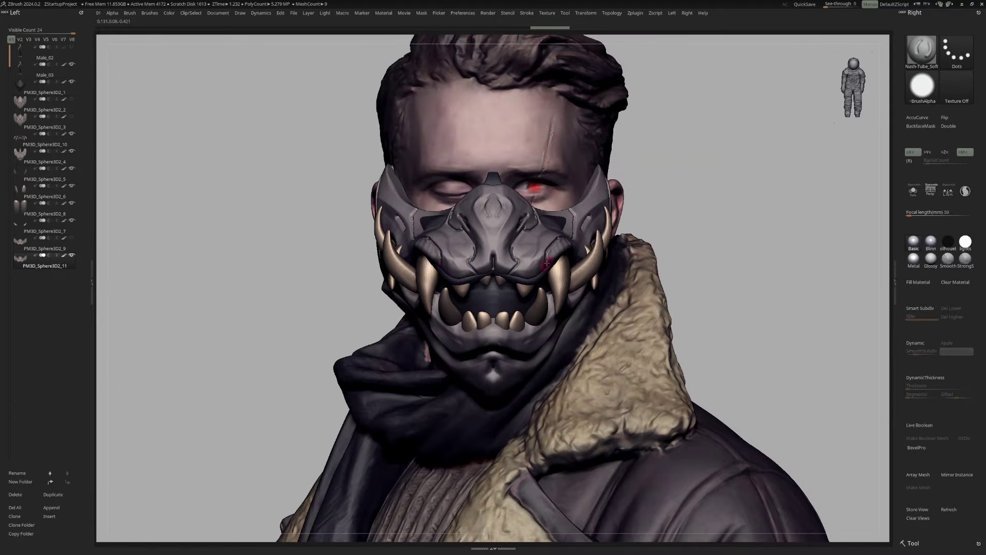
Stamp panel detail on the main mask and PM3D_Sphere3D2_1 using stamping and MaskPen brushes
click(535, 271)
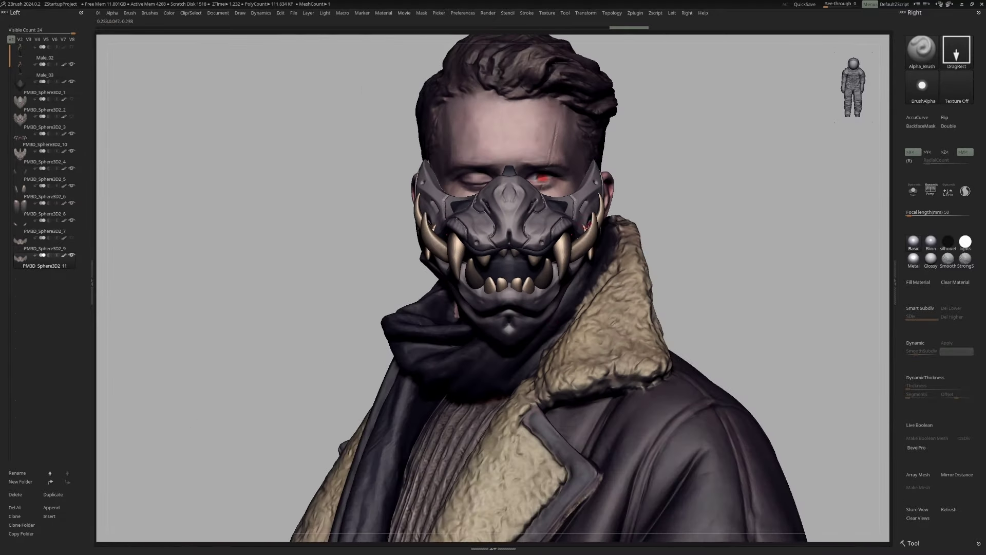
alt+click(535, 271)
mouse_move(535, 271)
right_down()
mouse_move(640, 266)
mouse_move(503, 282)
mouse_move(468, 232)
mouse_move(778, 223)
right_up()
alt+click(502, 281)
key(b)
key(m)
key(p)
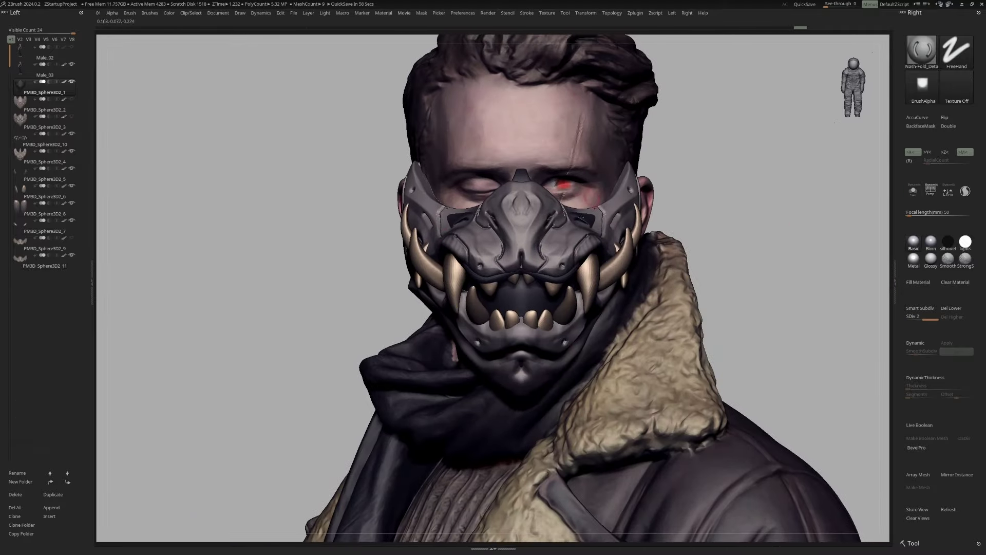
Add the curved U-shaped tube part, solo it, then bring back the whole character
alt+click(581, 218)
right_drag(502, 335, 496, 330)
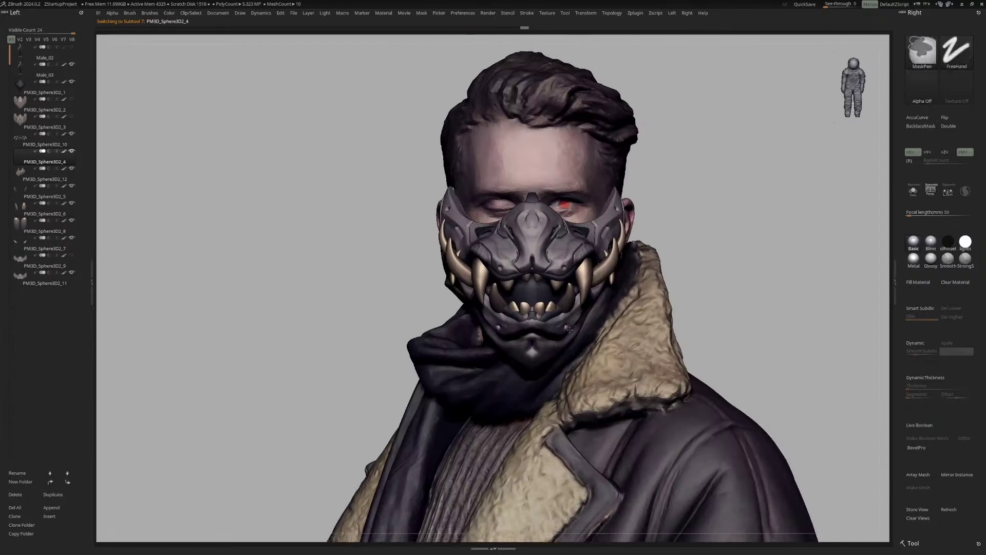
alt+click(522, 311)
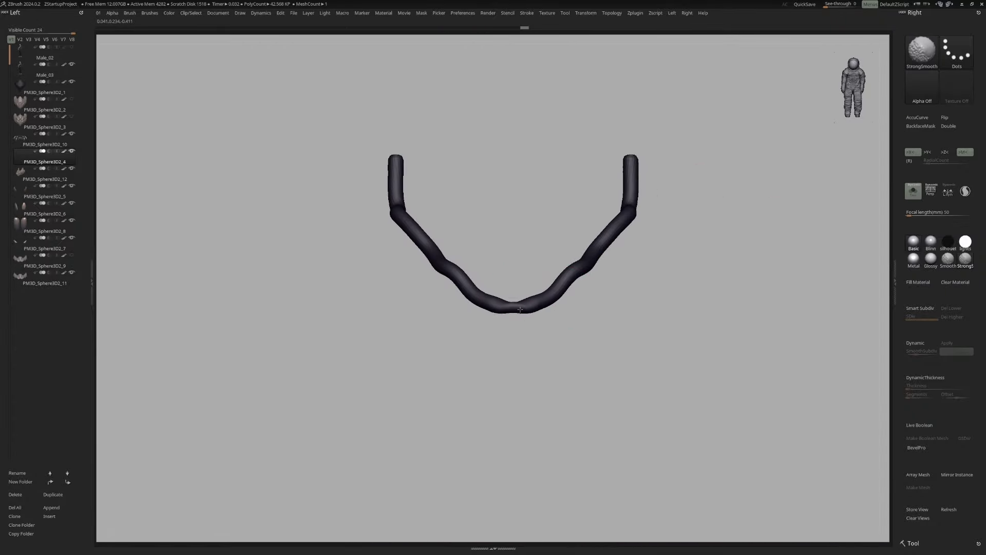
key(ctrl+shift+s)
mouse_move(512, 311)
right_down()
mouse_move(617, 235)
mouse_move(513, 287)
right_up()
Solo the mask part and push the lower jaw around the bottom teeth with Move
alt+click(511, 288)
key(ctrl+shift+s)
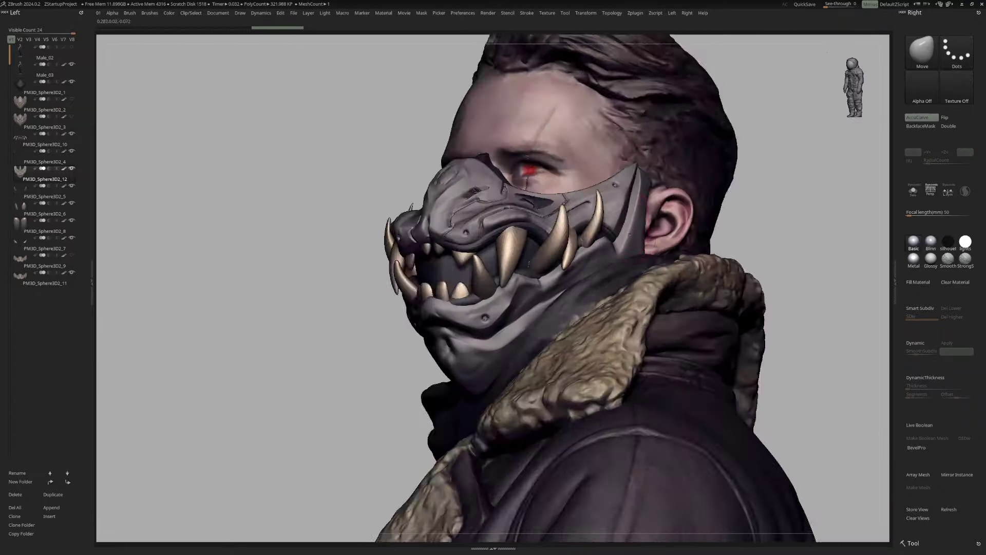
right_drag(626, 242, 601, 231)
mouse_move(640, 167)
right_down()
mouse_move(625, 219)
mouse_move(637, 178)
right_up()
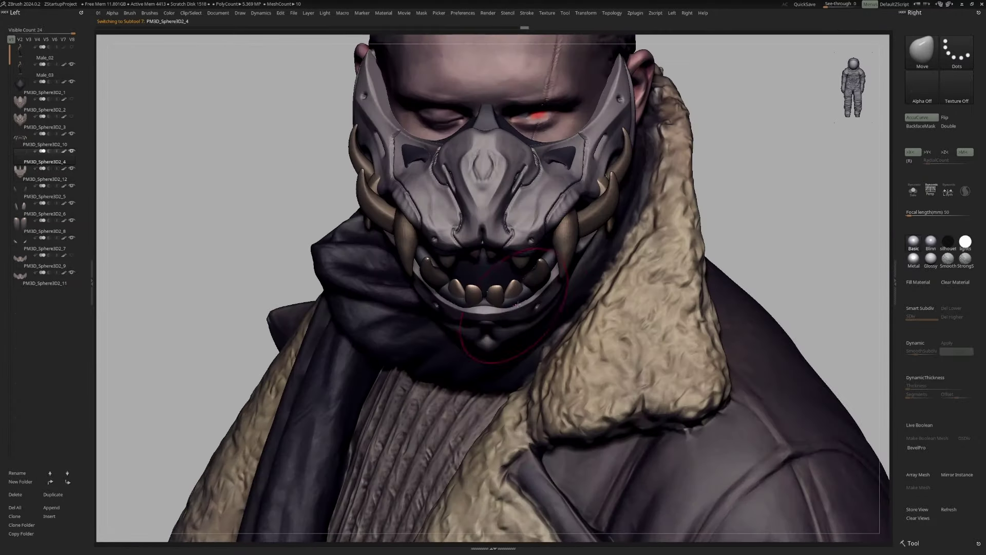
key(space)
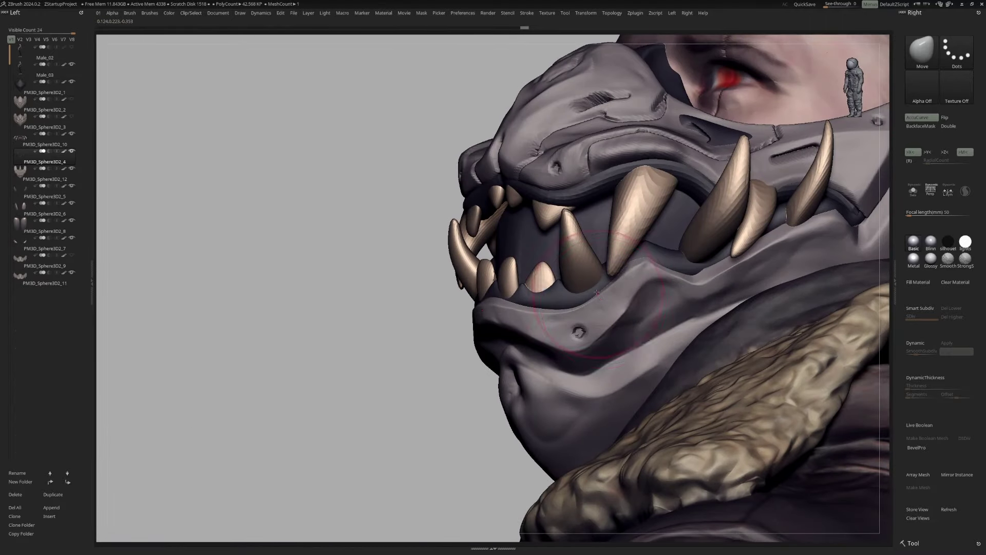
Refine PM3D_Sphere3D2_12 along the mouth edge from three-quarter and side views
alt+click(601, 288)
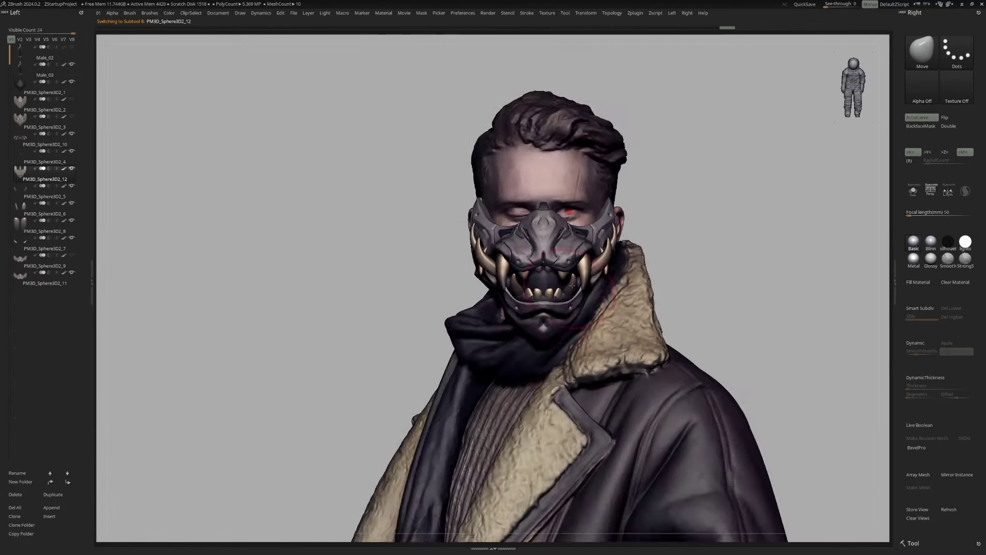
drag(572, 284, 679, 256)
drag(611, 284, 650, 259)
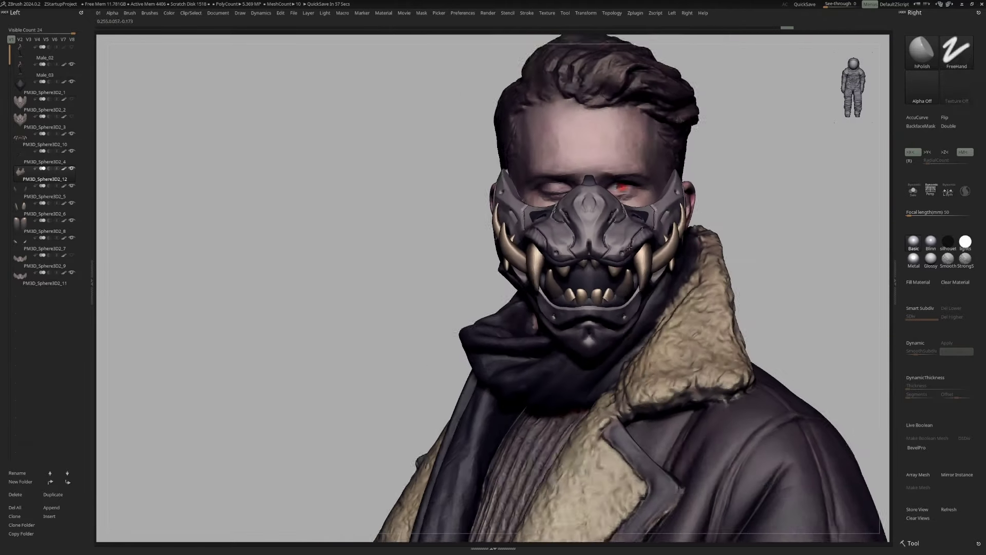
drag(629, 248, 640, 262)
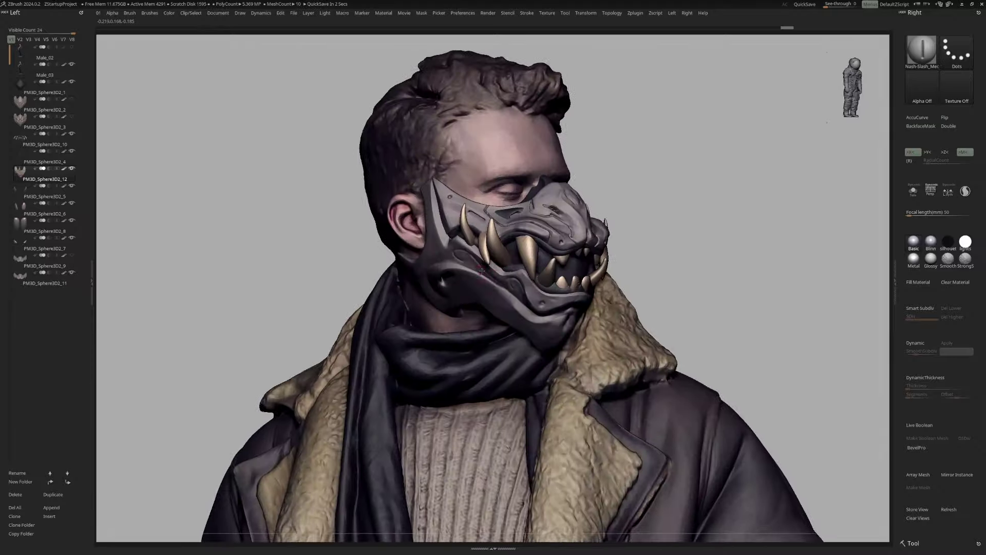
drag(482, 270, 566, 251)
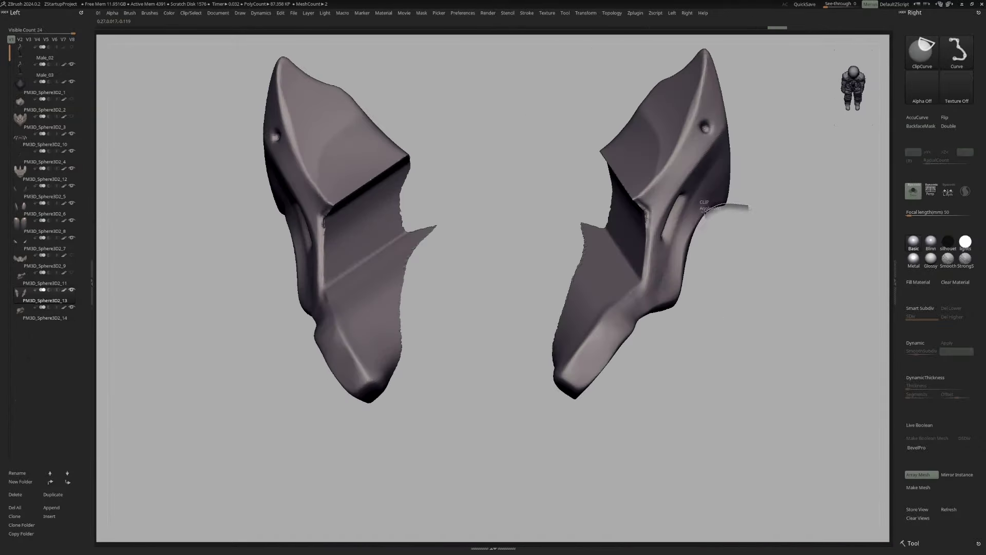
Tilt the mirrored pair of cheek plates to inspect their shape
right_drag(670, 205, 668, 308)
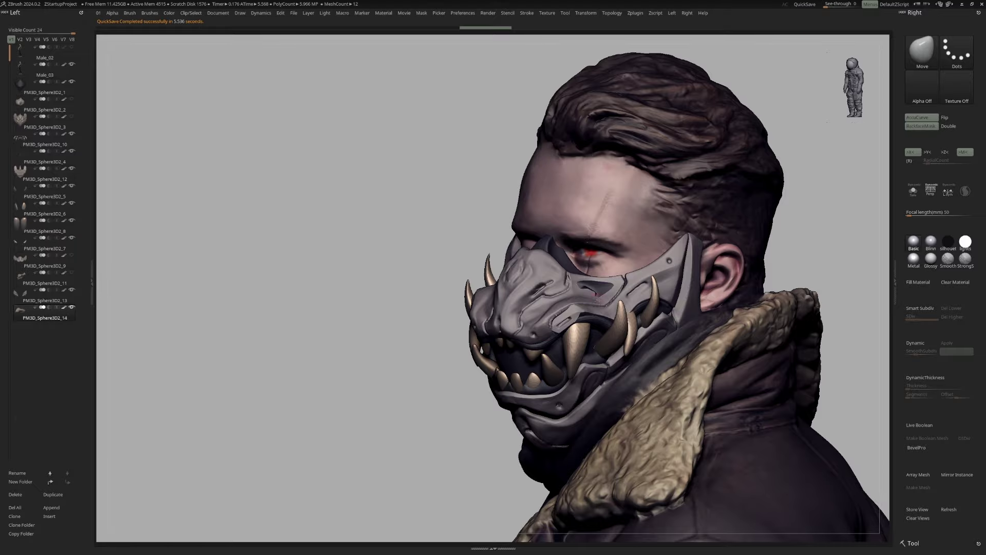
Solo the PM3D_Sphere3D2_14 nose piece and clip excess off its edges with ClipCurve
mouse_move(591, 253)
right_down()
mouse_move(557, 294)
mouse_move(565, 329)
mouse_move(594, 349)
mouse_move(565, 334)
mouse_move(591, 349)
right_up()
alt+click(591, 349)
click(562, 366)
ctrl+shift+drag(591, 175, 594, 236)
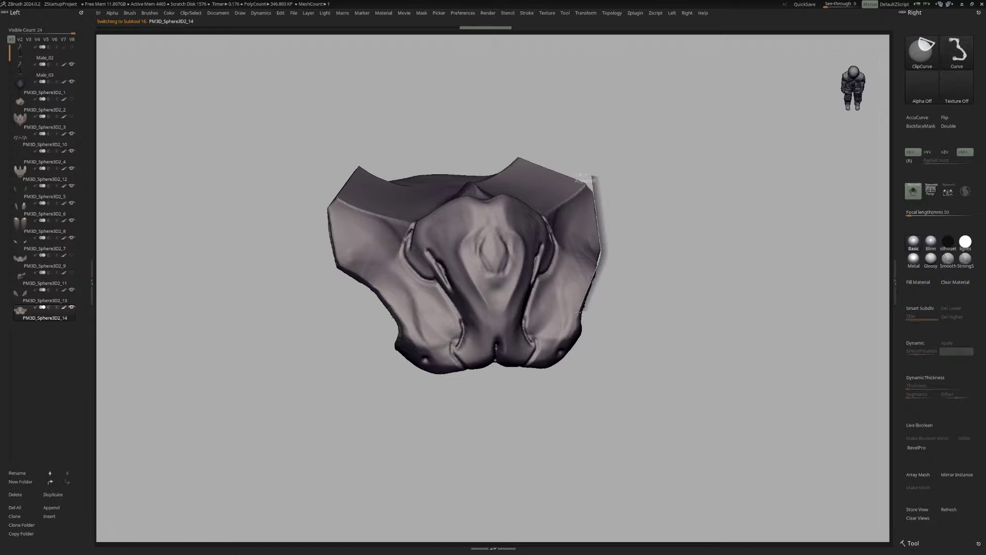
right_drag(577, 312, 610, 255)
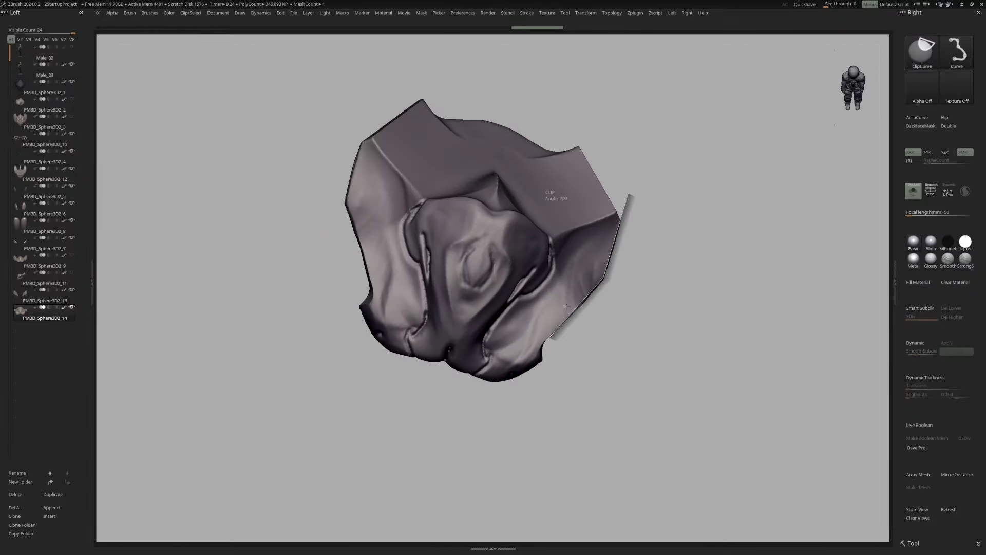
ctrl+shift+drag(565, 306, 560, 313)
right_drag(559, 313, 506, 380)
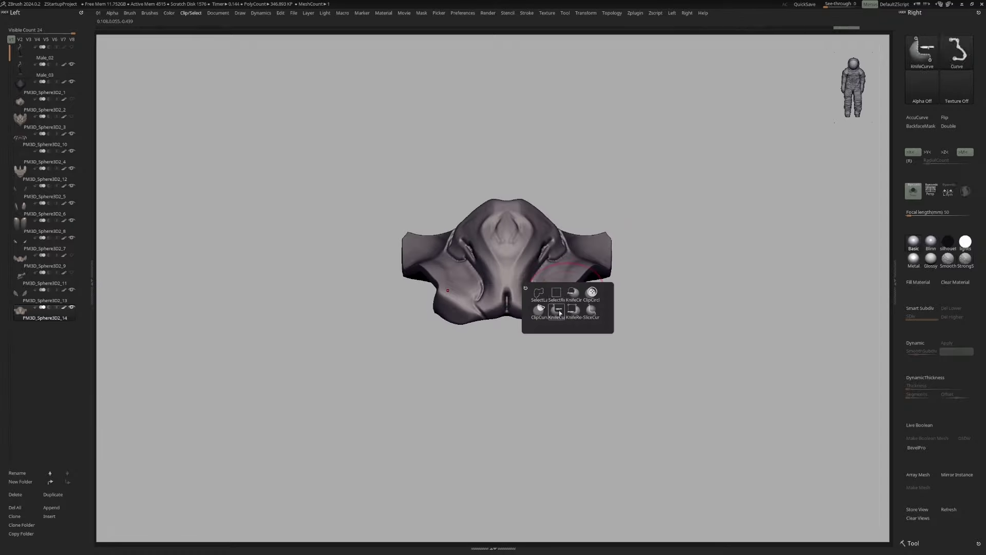
right_drag(545, 321, 455, 330)
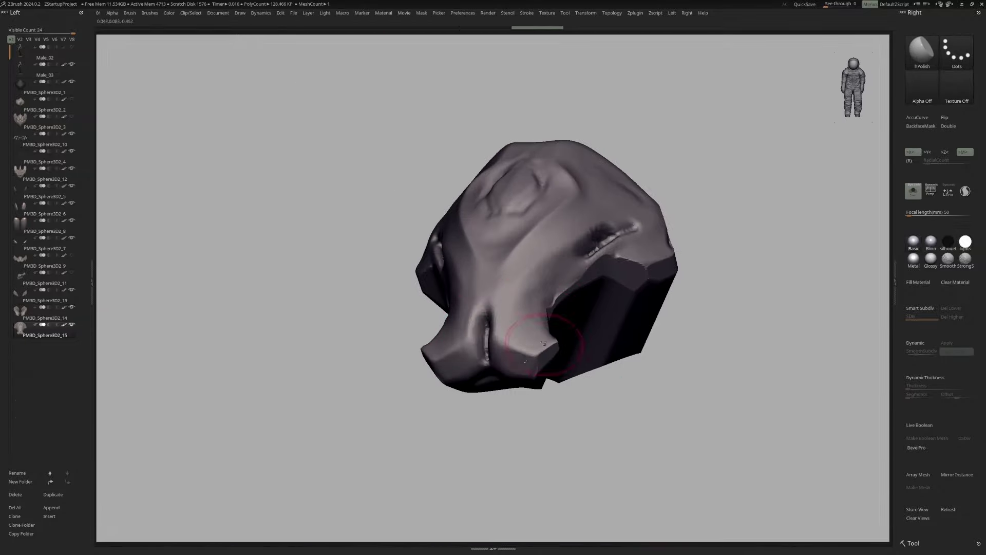
shift+right_drag(545, 343, 563, 294)
Polish the nose piece with hPolish, trim it further, and turn Solo off
key(space)
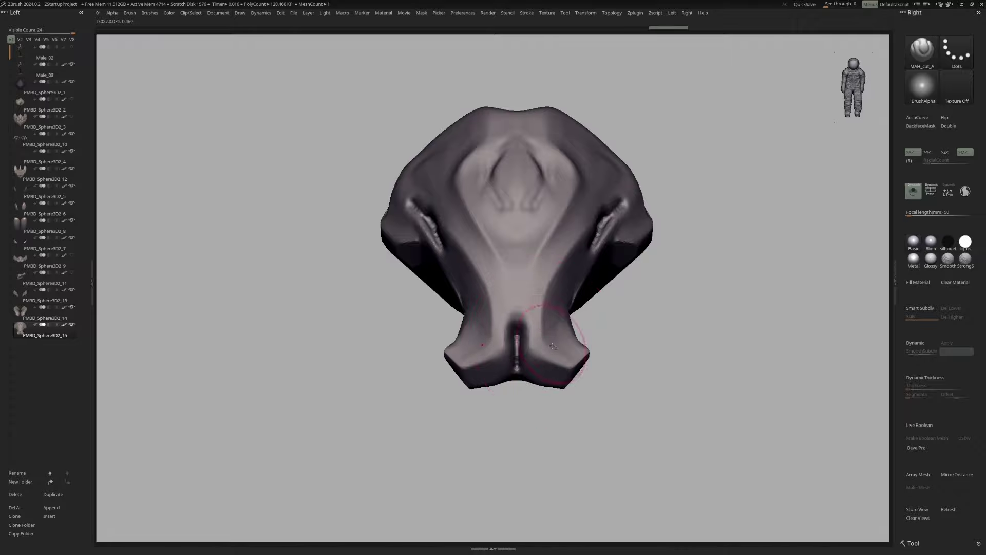
right_drag(552, 346, 553, 360)
key(b)
key(h)
key(p)
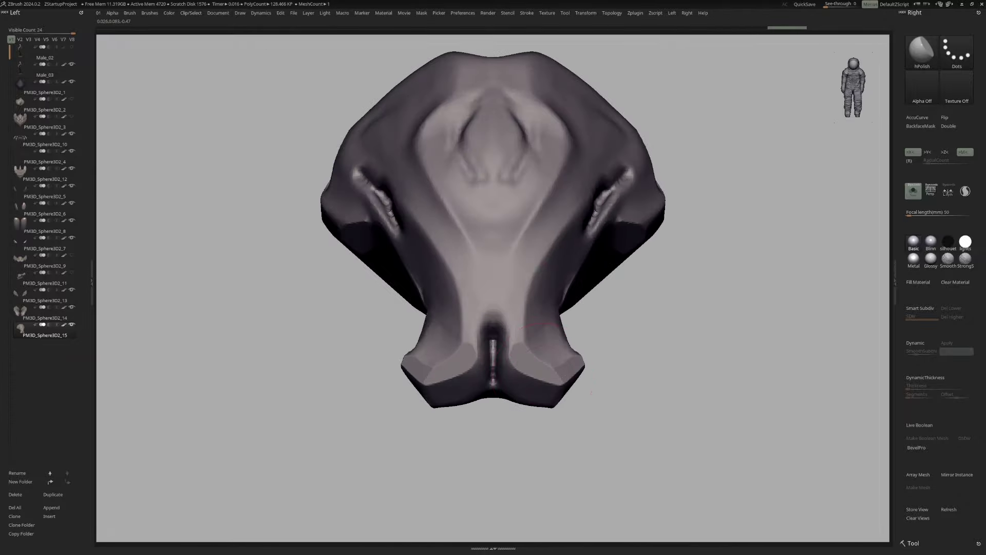
right_drag(540, 334, 558, 251)
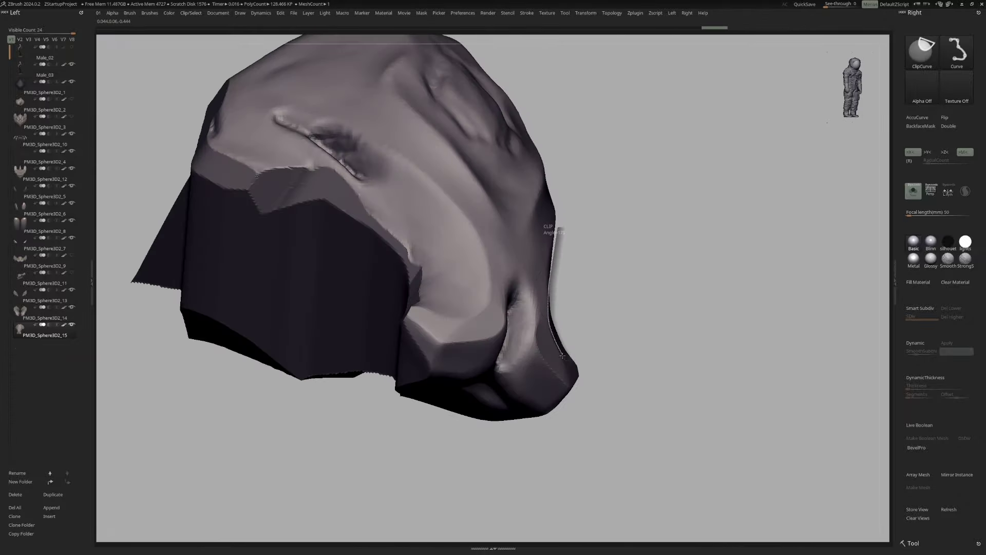
shift+right_drag(563, 355, 545, 317)
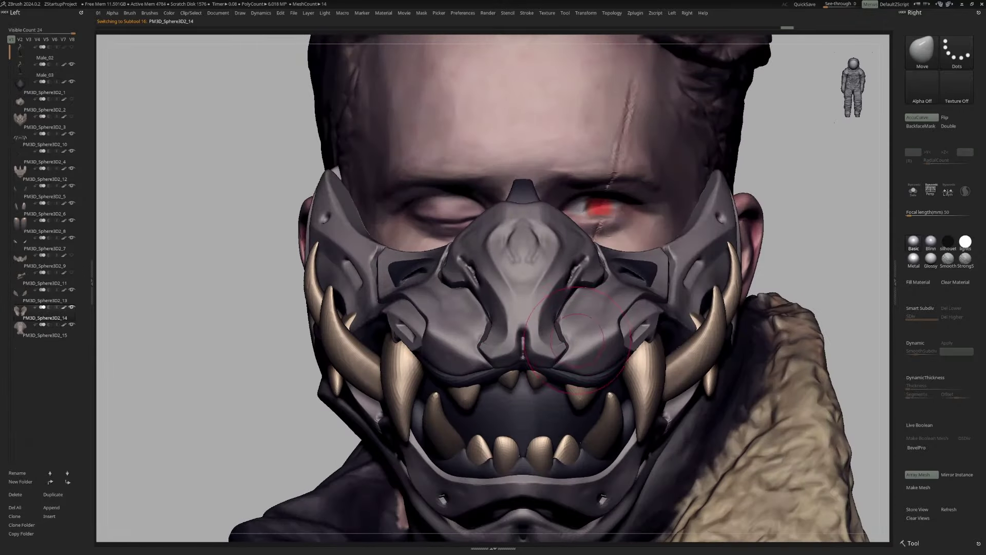
alt+click(629, 270)
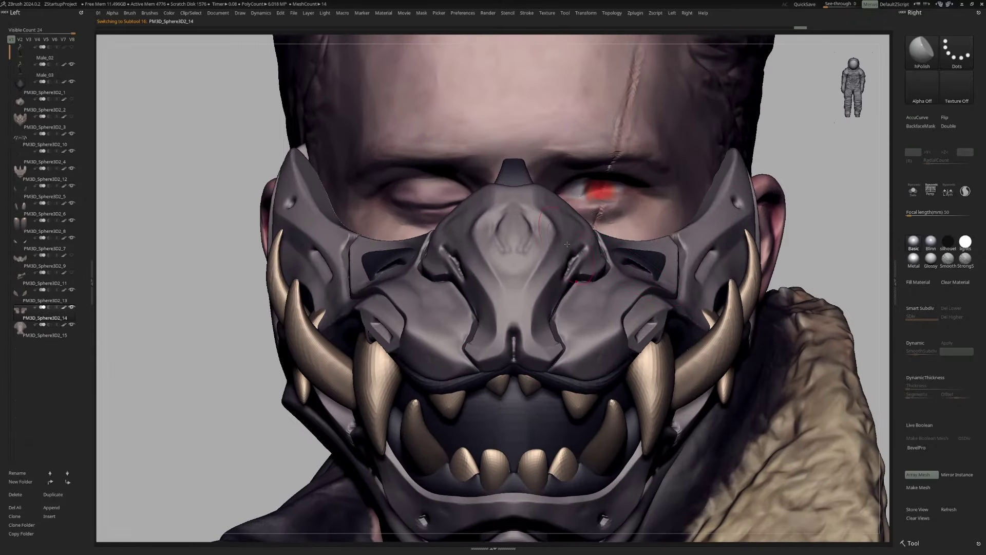
Review the nose piece on the masked head from front and three-quarter views
right_drag(565, 217, 625, 293)
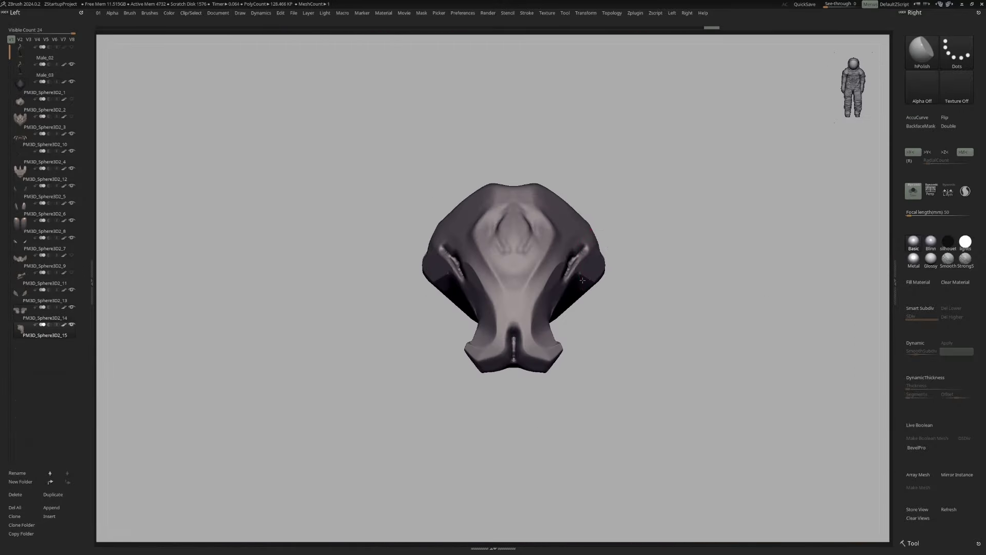
shift+right_drag(558, 254, 630, 266)
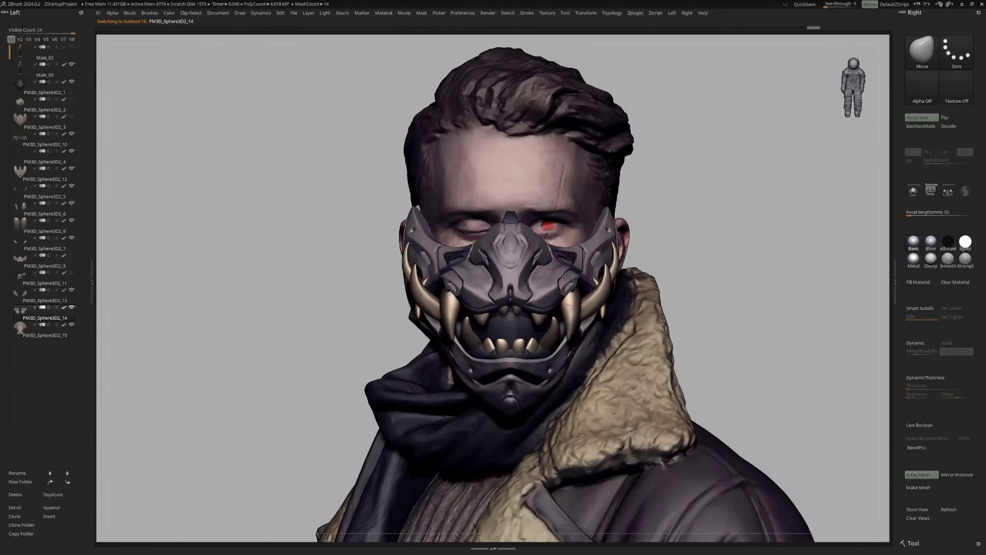
drag(563, 276, 704, 238)
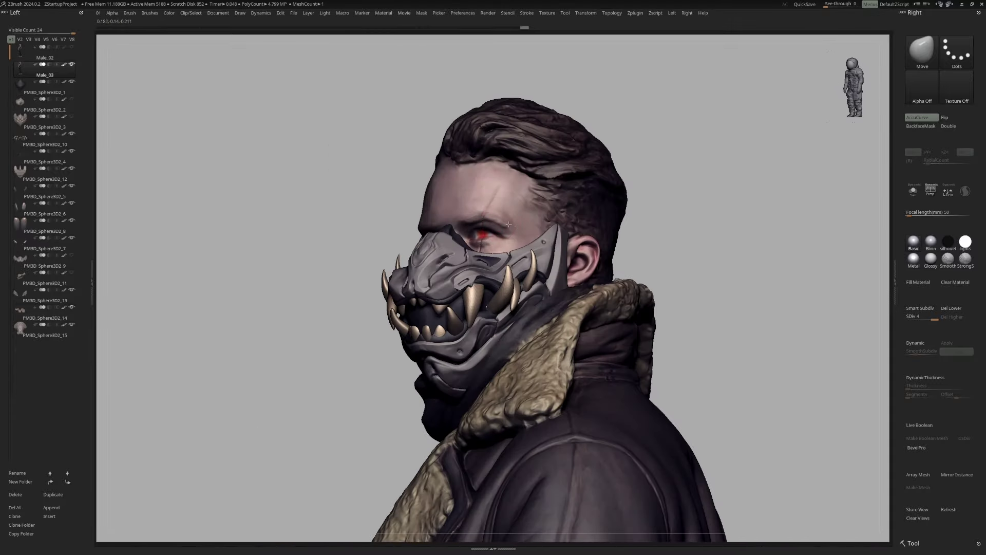
right_drag(509, 225, 686, 261)
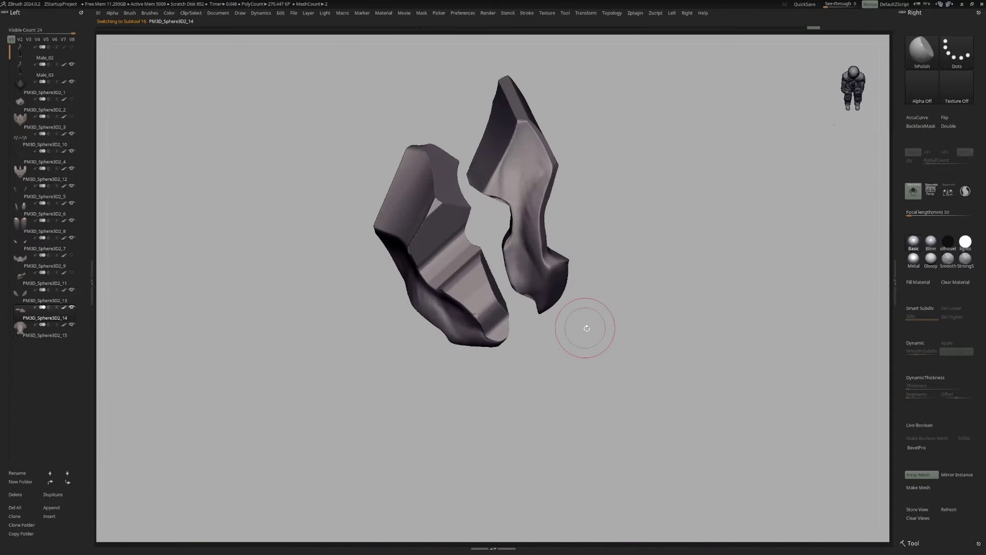
Rotate the soloed cheek plates and select the nose piece for reshaping
right_drag(586, 327, 541, 308)
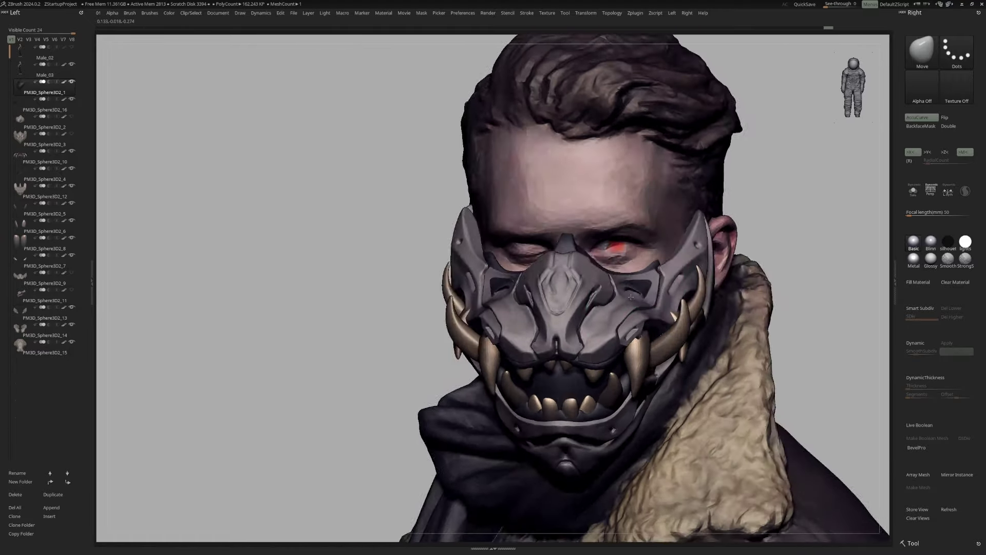
alt+click(620, 257)
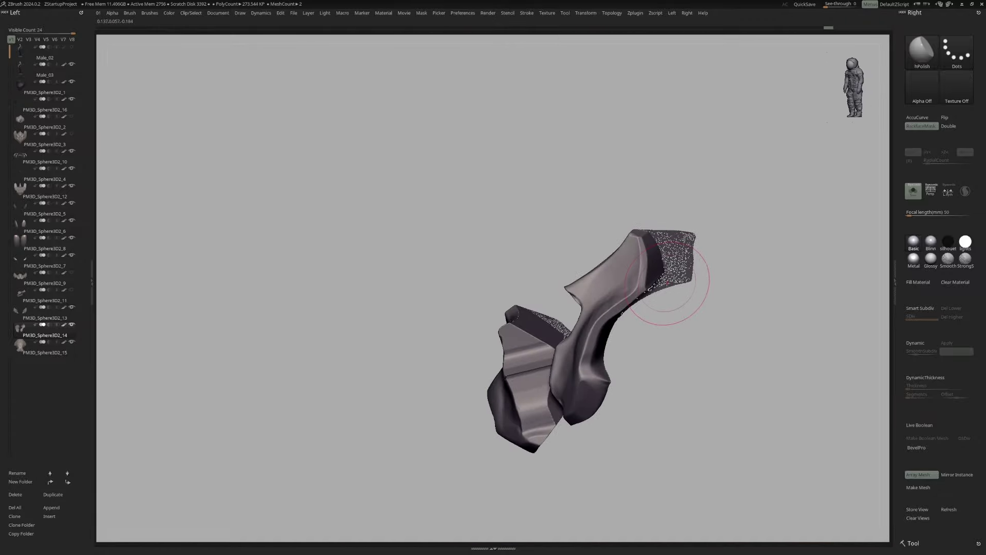
key(space)
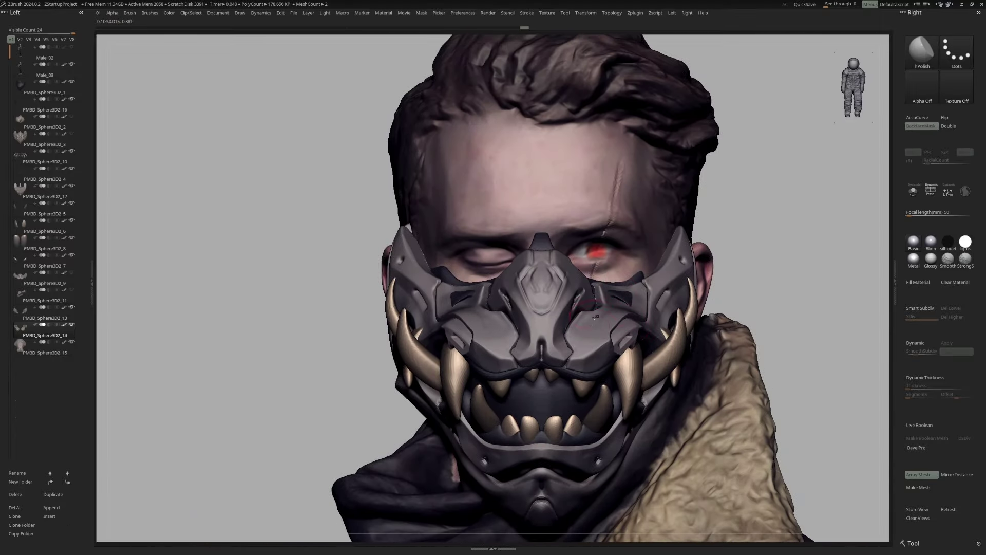
Sculpt the cheek plate with a brush picked via B-M-V, then toggle Solo
key(b)
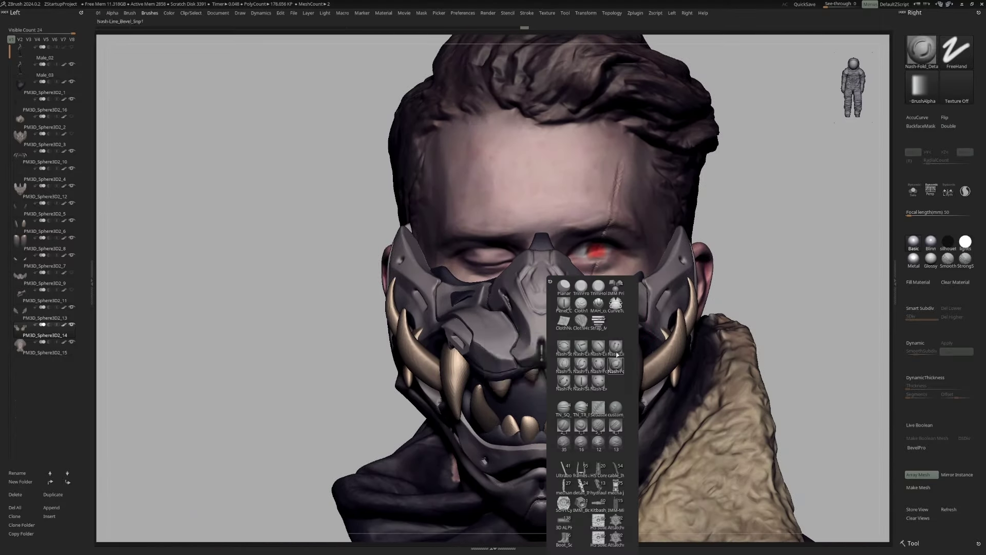
key(m)
key(v)
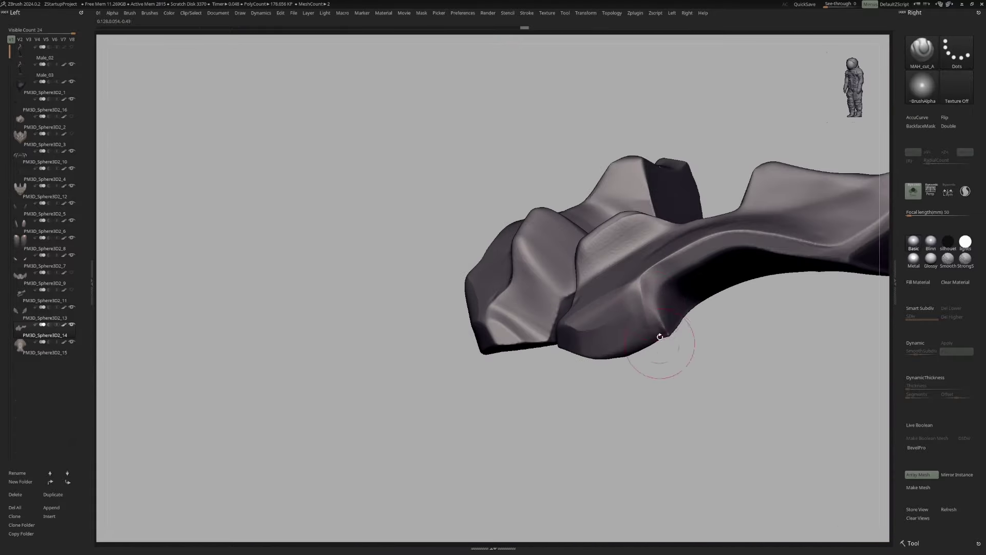
right_drag(660, 336, 654, 292)
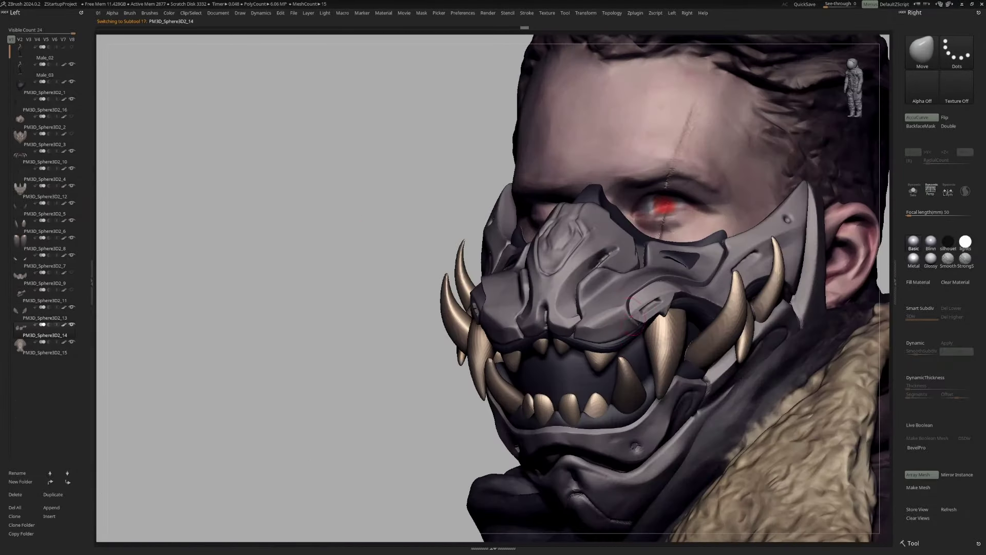
key(ctrl+shift+s)
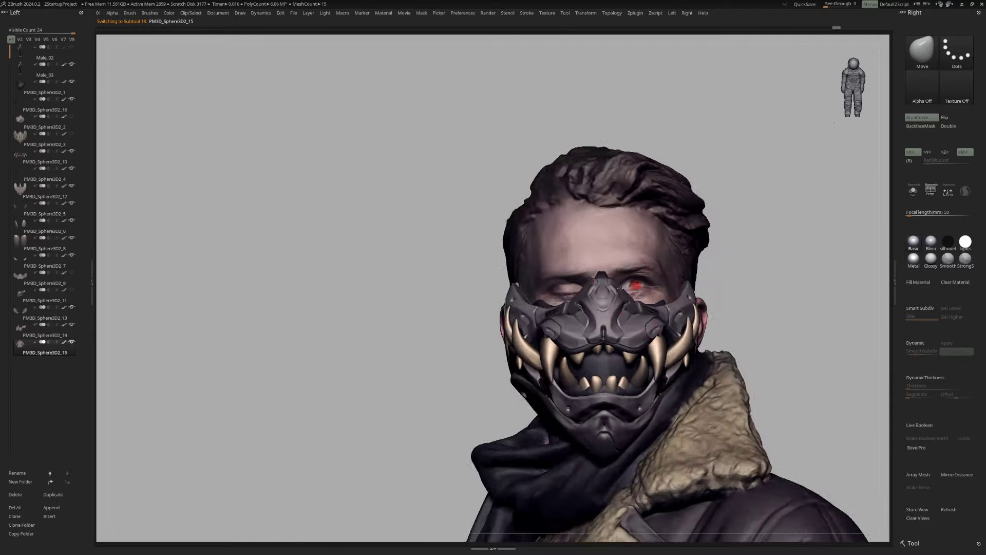
Adjust the main mask, cheek plates and nose piece, then solo PM3D_Sphere3D2_1
alt+click(690, 303)
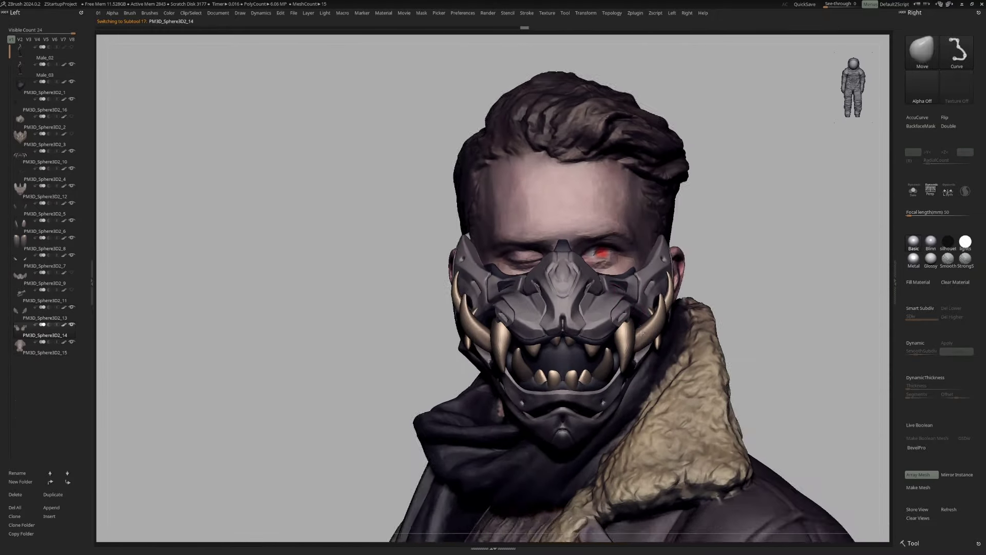
alt+click(666, 325)
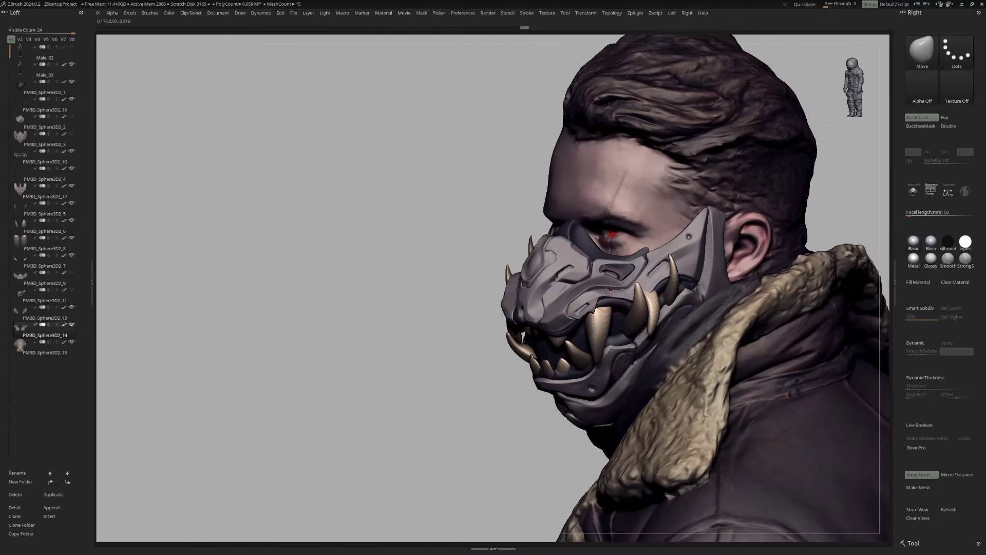
alt+click(613, 290)
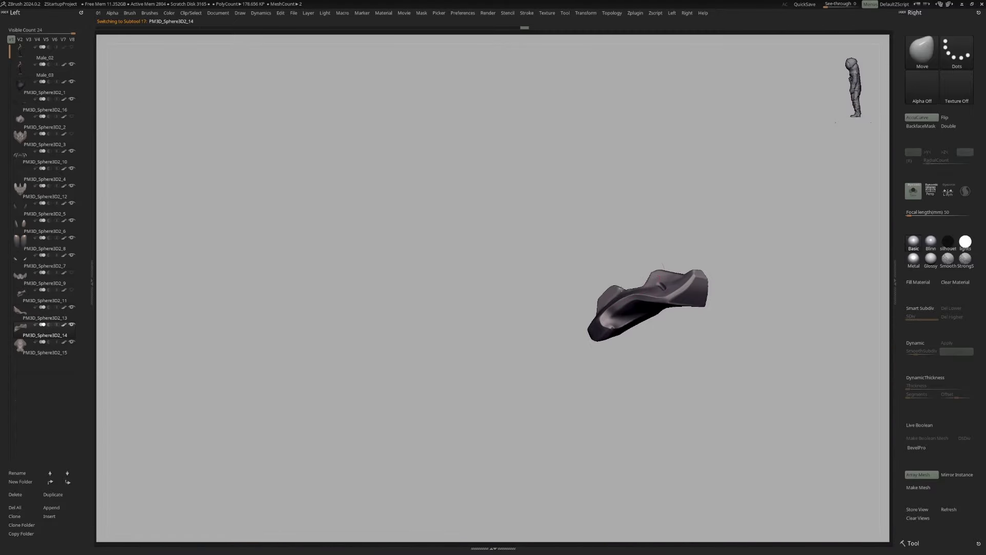
alt+click(622, 289)
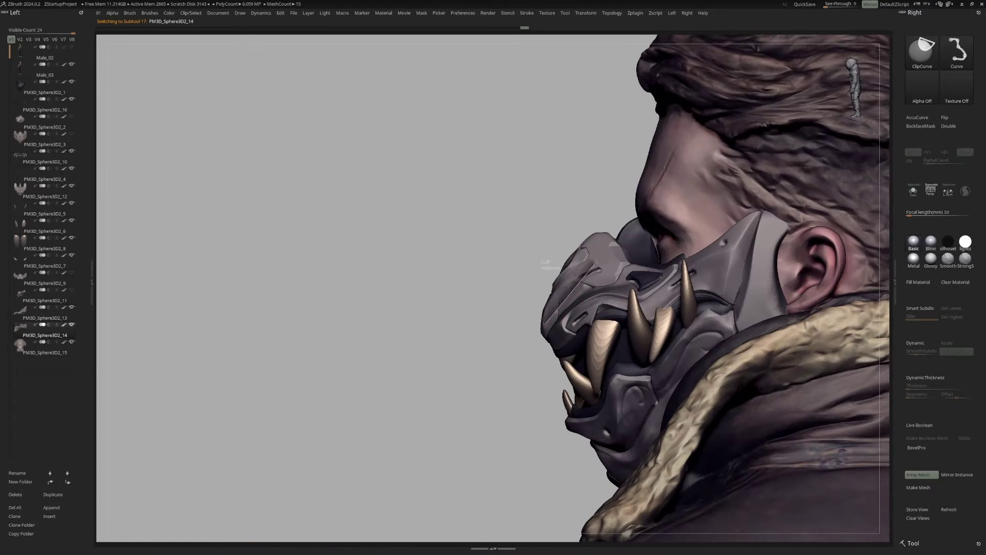
alt+click(605, 294)
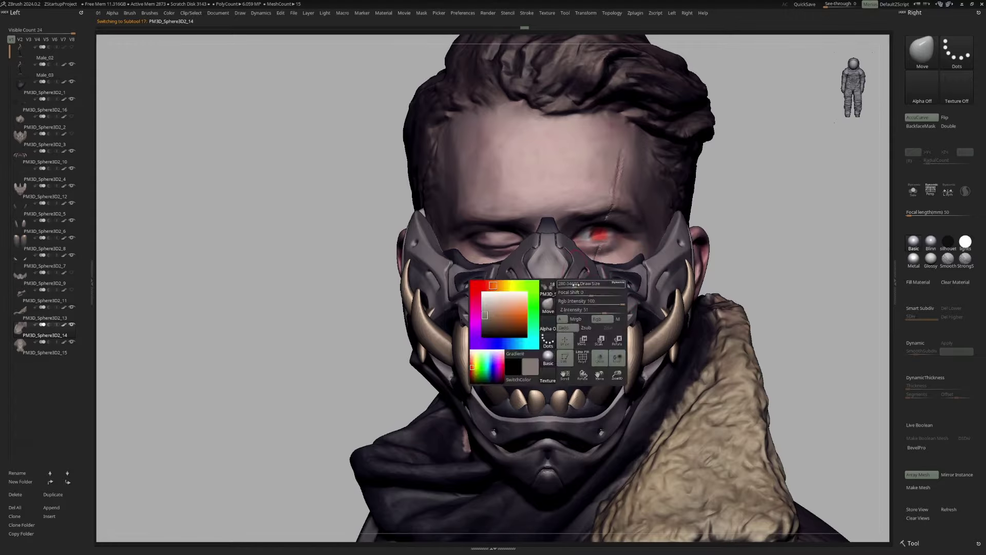
alt+click(609, 329)
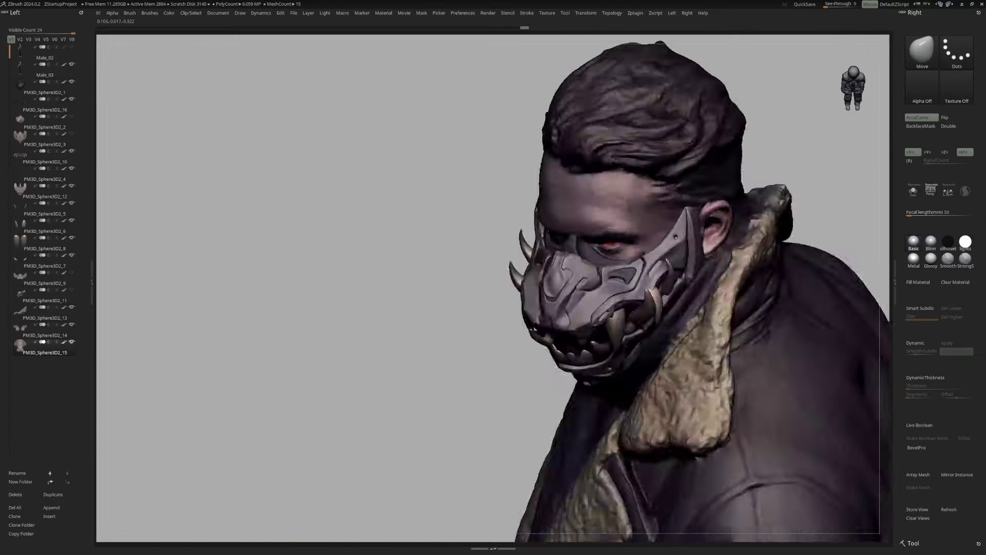
alt+click(600, 231)
key(alt+shift+s)
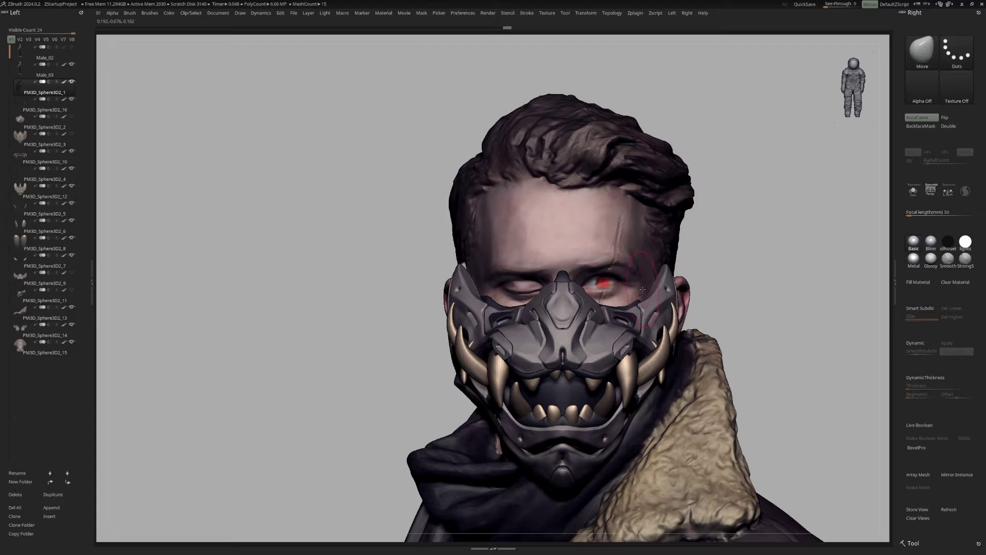
Check the main mask against the Male_03 head and move PM3D_Sphere3D2_10 to the list's end
alt+click(642, 289)
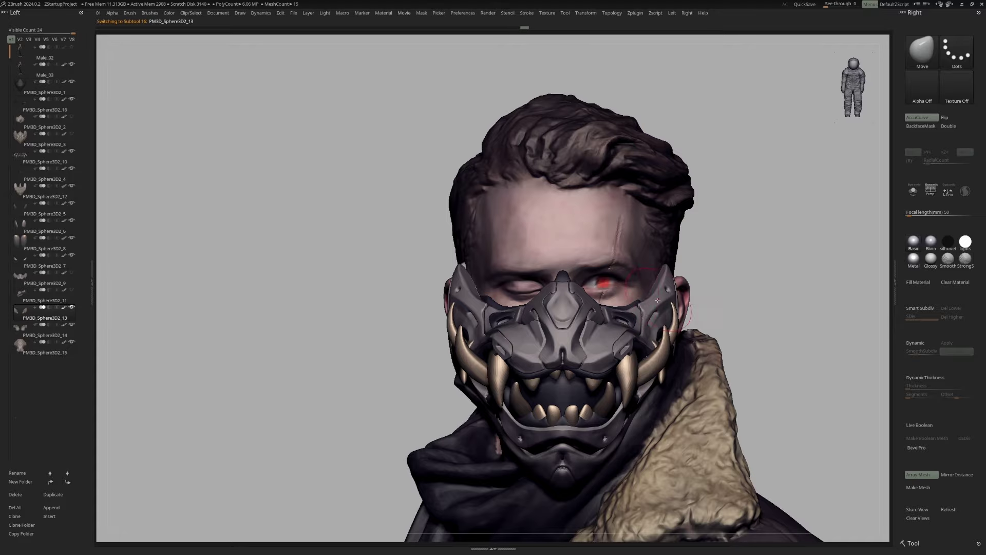
drag(683, 280, 698, 270)
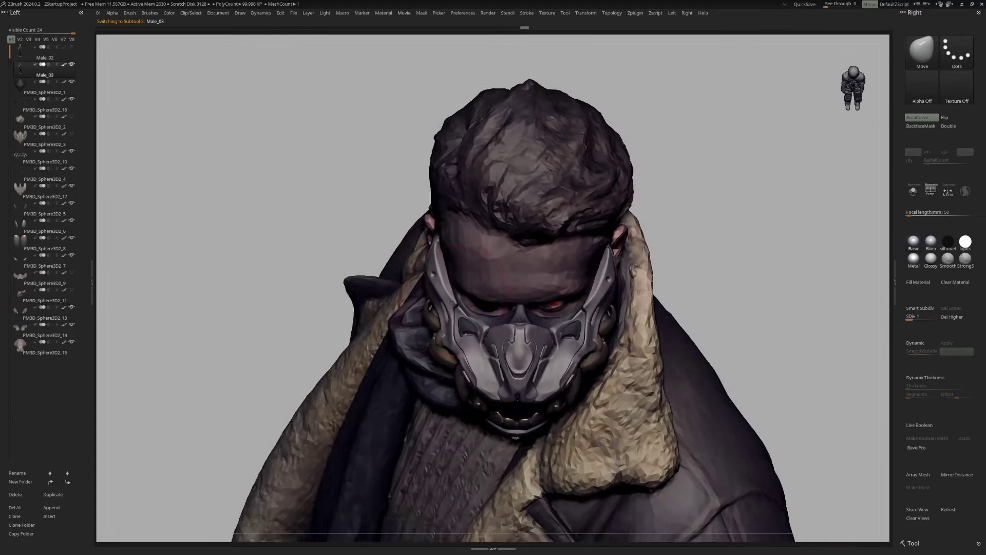
alt+click(490, 262)
alt+click(473, 298)
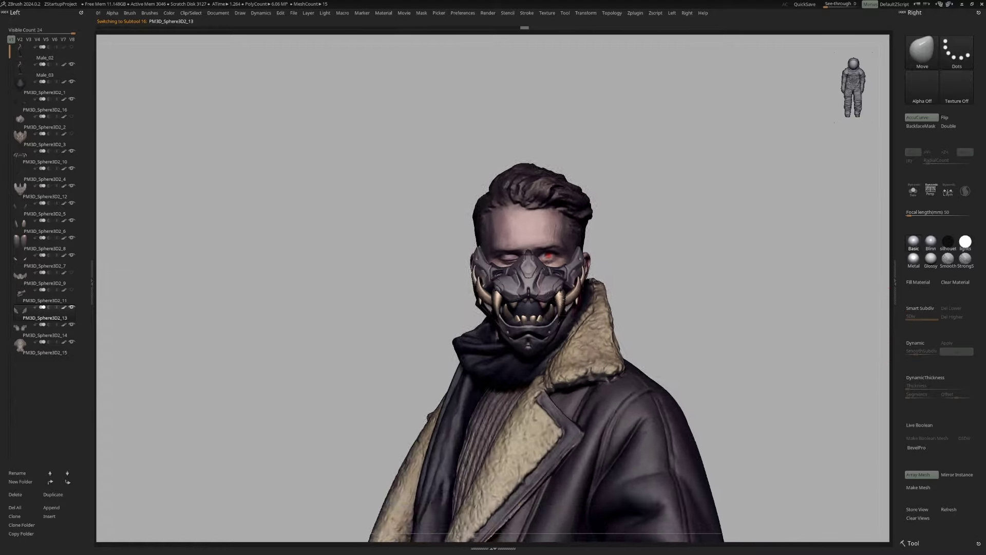
drag(472, 297, 552, 298)
alt+click(584, 309)
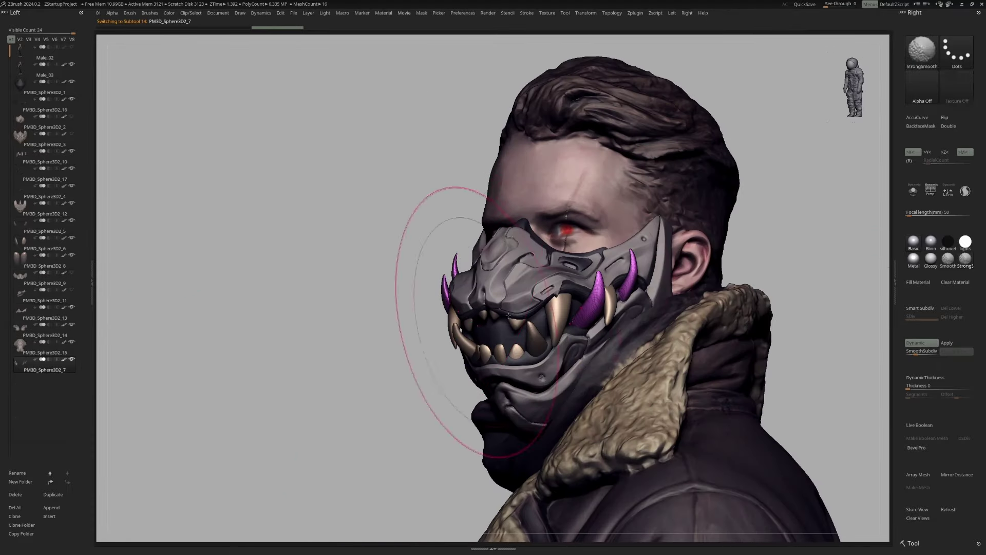
click(68, 482)
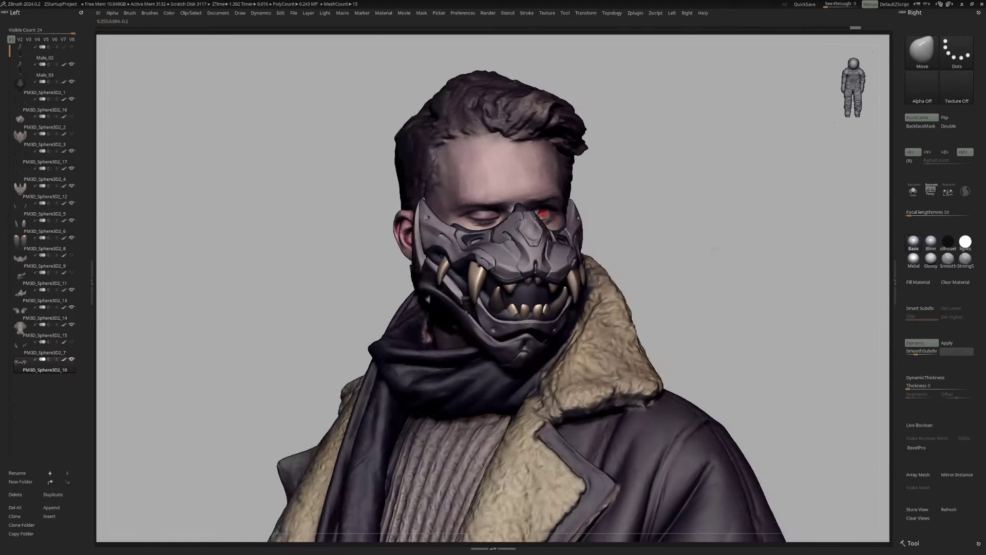
Switch to the Move Topologic brush and view the mask's side on the whole figure
mouse_move(714, 249)
mouse_down()
mouse_move(591, 247)
mouse_move(658, 242)
mouse_up()
key(b)
key(m)
key(t)
alt+click(572, 239)
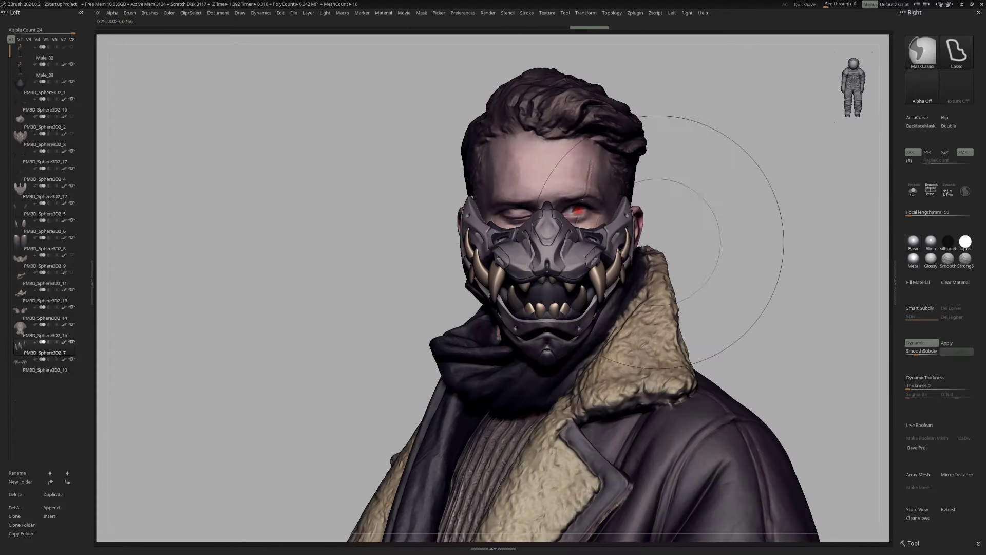
ctrl+right_drag(658, 241, 706, 208)
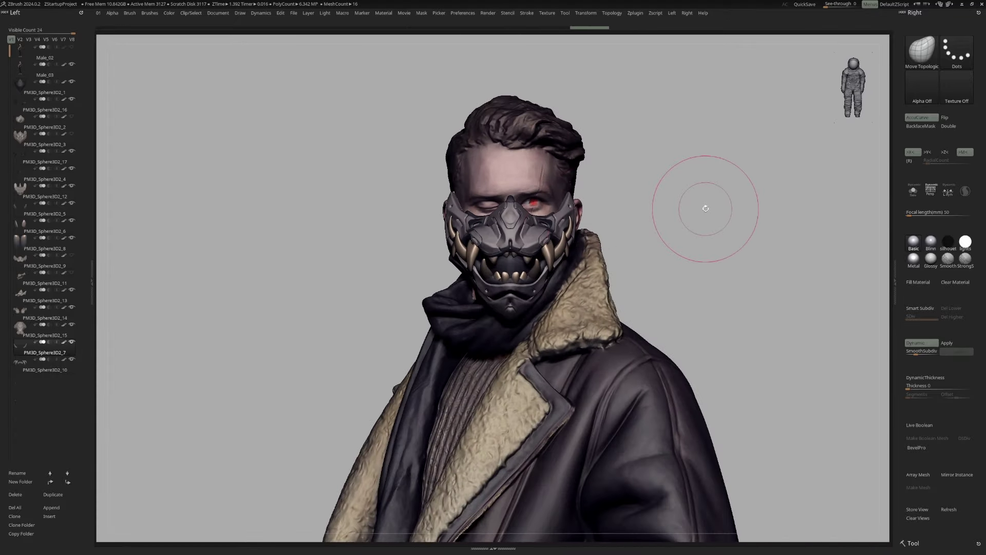
right_drag(526, 271, 554, 250)
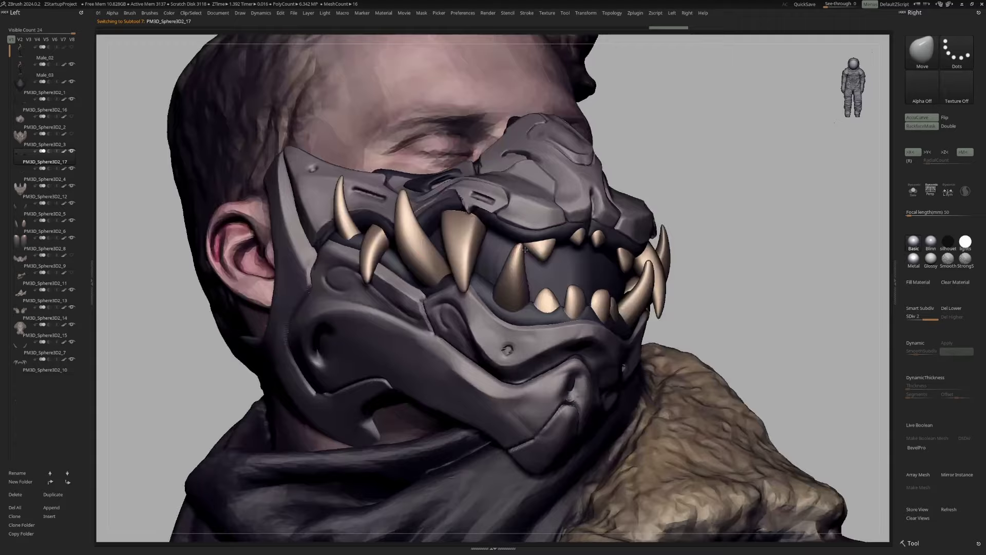
Fit the upper mask plate, another mask piece and the inner mouth piece over the face
alt+click(457, 216)
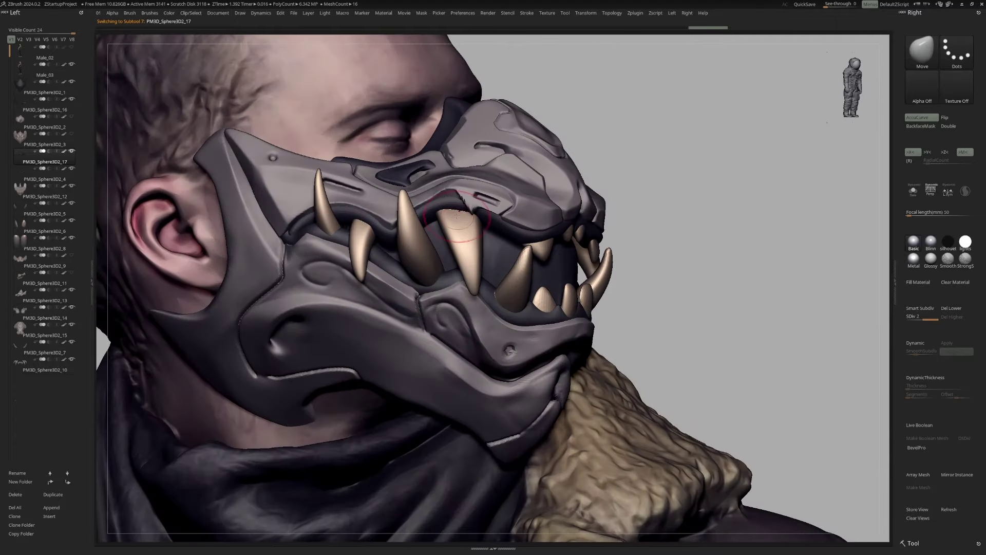
mouse_move(457, 216)
right_down()
mouse_move(411, 242)
mouse_move(548, 289)
right_up()
alt+click(386, 265)
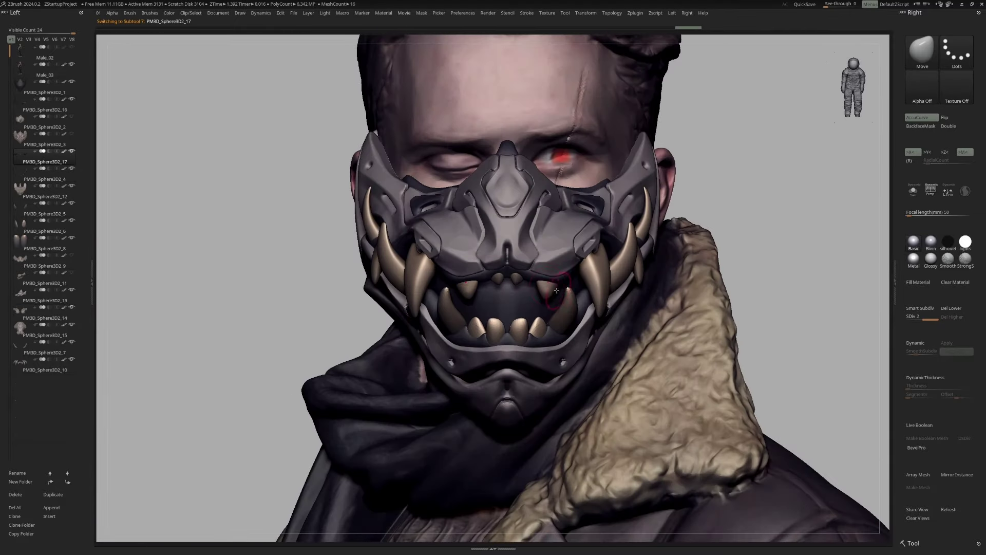
alt+click(549, 295)
ctrl+right_drag(564, 280, 682, 204)
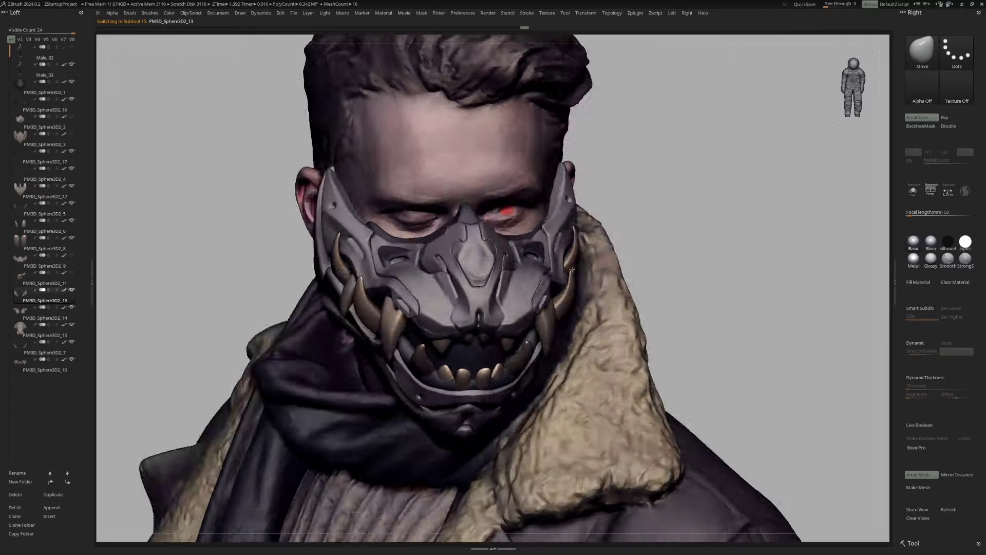
Select the long side-plate subtool PM3D_Sphere3D2_13 and isolate it with Solo
alt+click(613, 257)
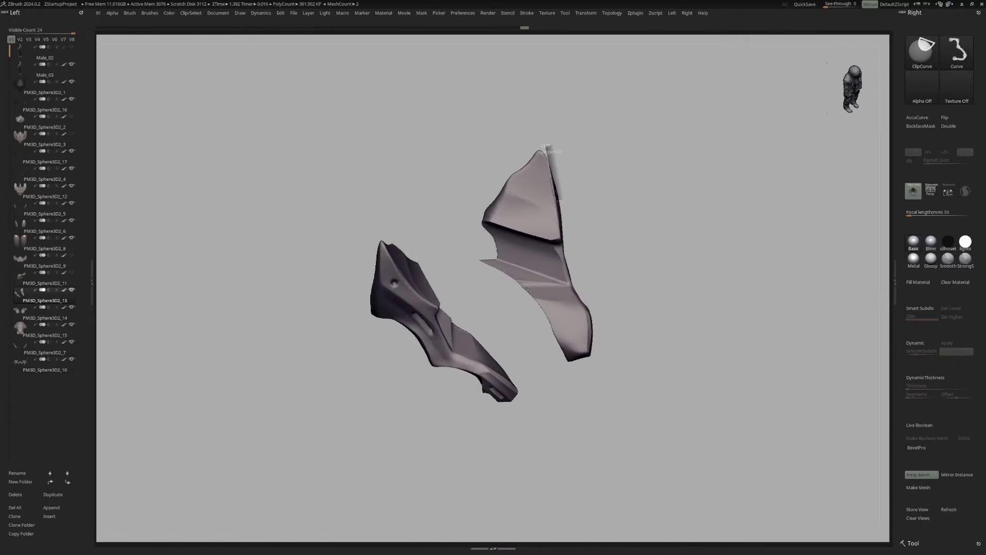
ctrl+right_drag(578, 297, 545, 247)
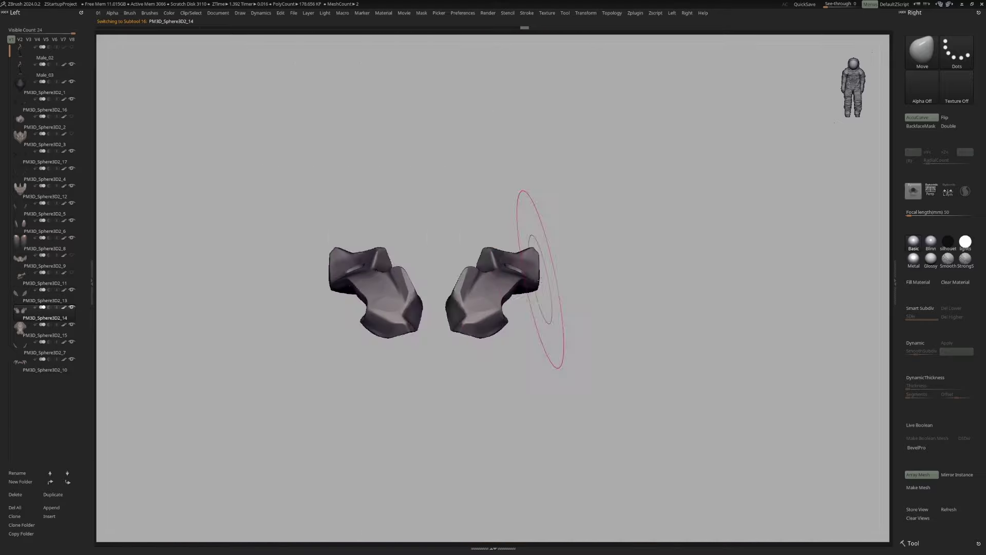
alt+click(546, 248)
alt+click(546, 248)
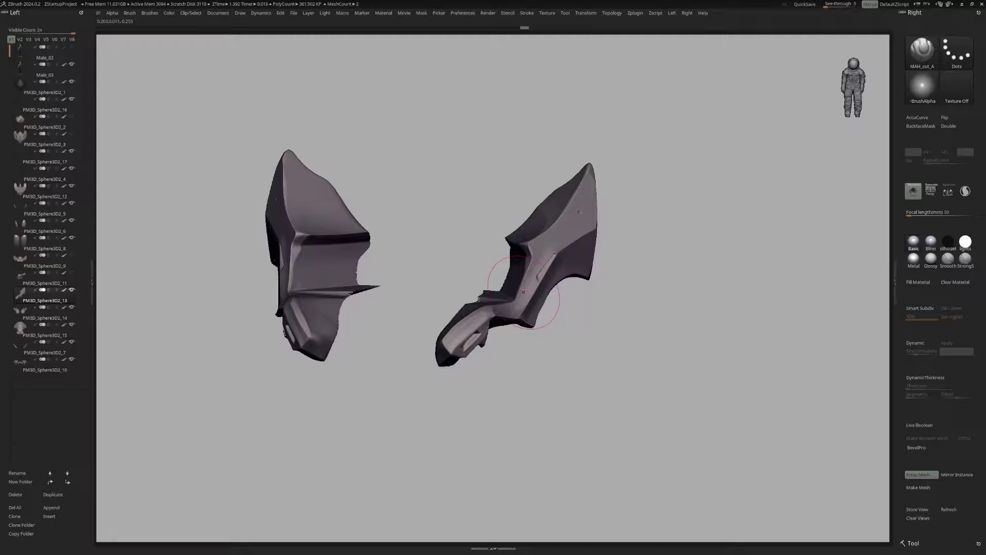
mouse_move(523, 290)
right_down()
mouse_move(553, 329)
mouse_move(527, 352)
mouse_move(537, 300)
right_up()
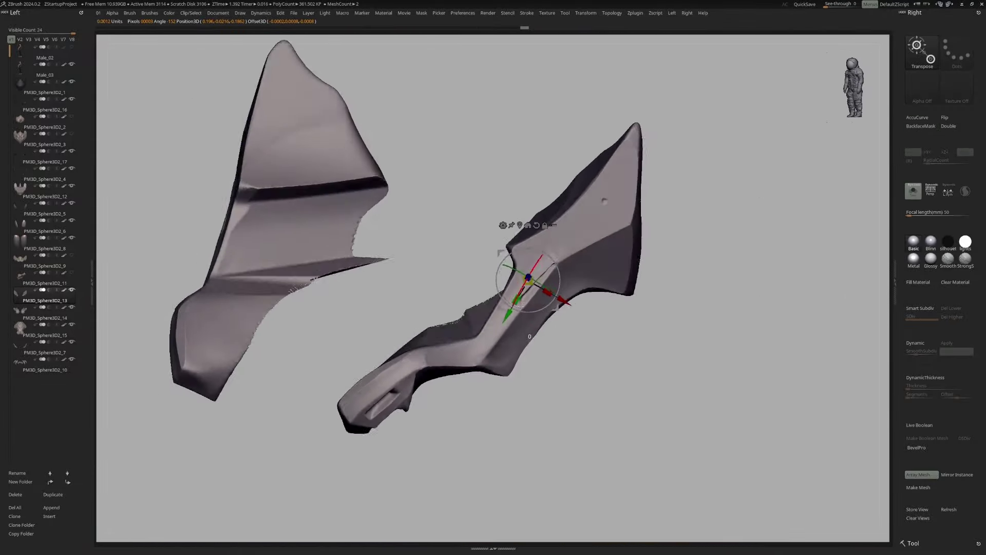
Smooth the two side plates flatter with hPolish, checking their lower ends
right_click(526, 287)
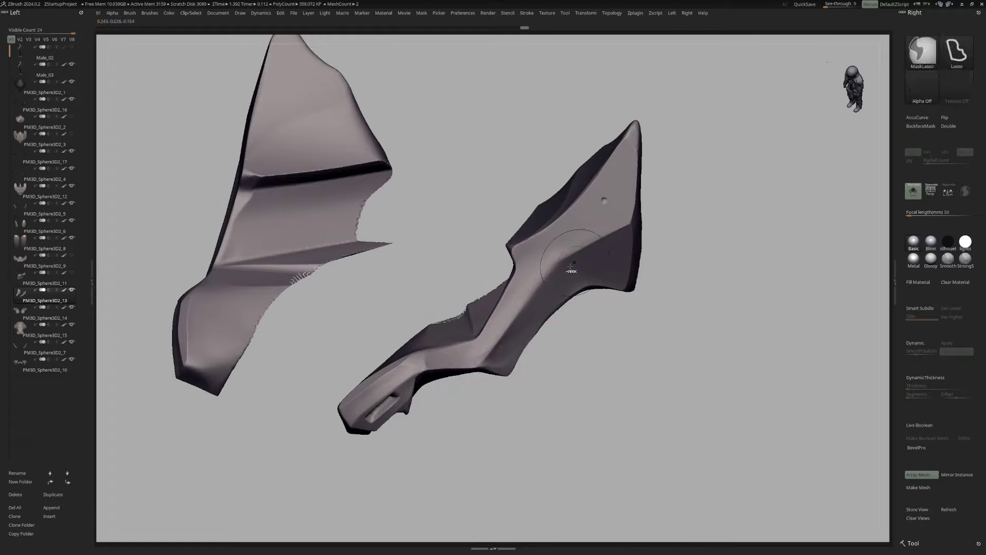
right_drag(574, 267, 546, 283)
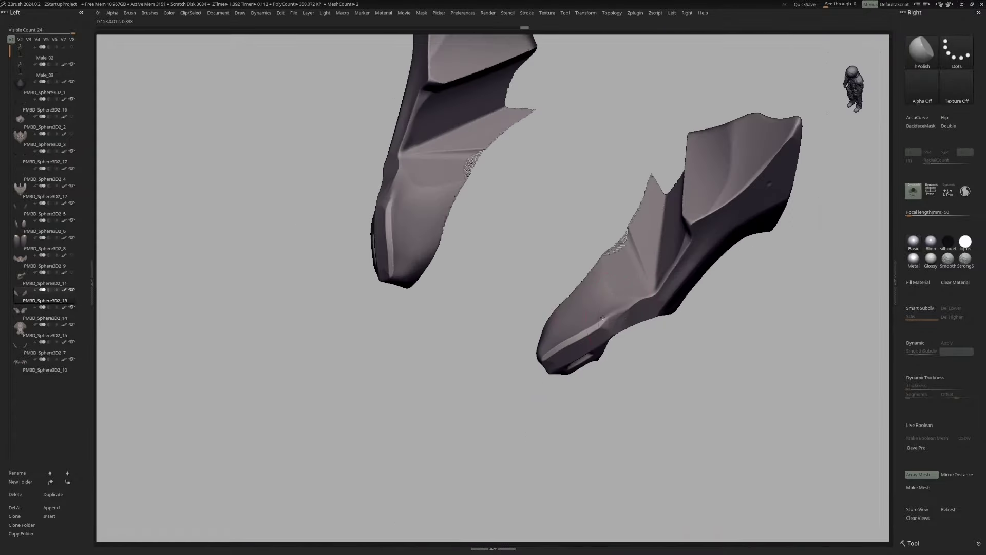
right_drag(602, 317, 559, 342)
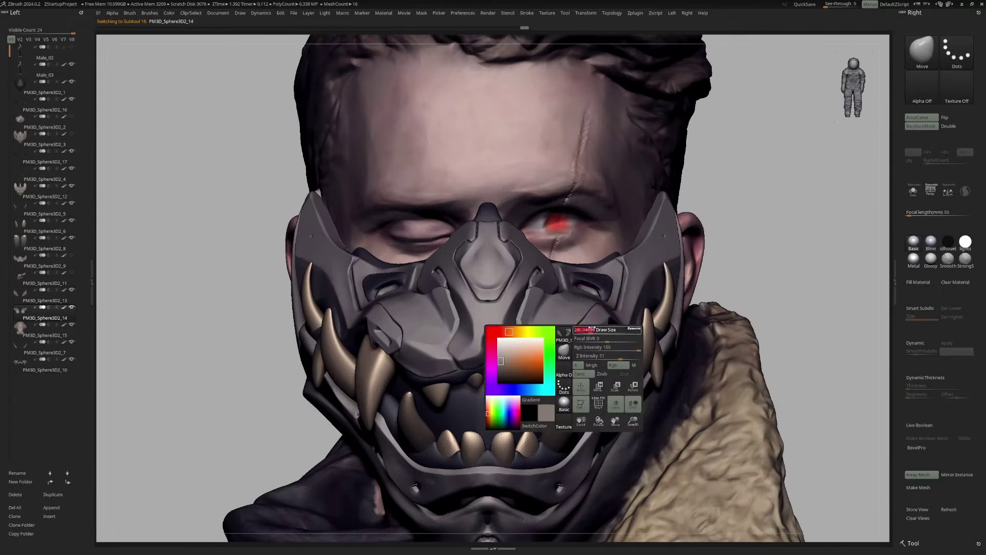
right_drag(591, 329, 588, 309)
Reselect the long side-plate subtool and turn the view to face the mask
alt+click(588, 309)
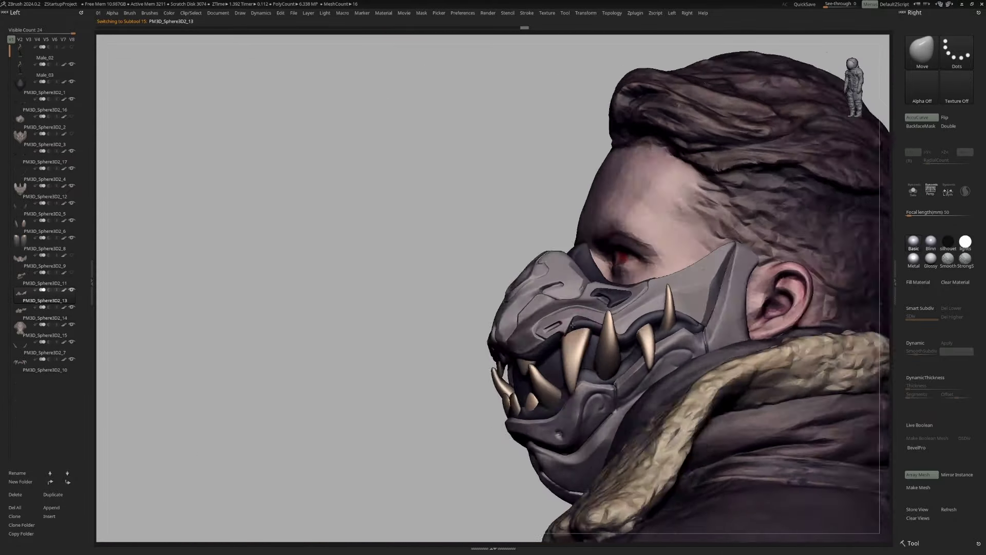
alt+click(579, 322)
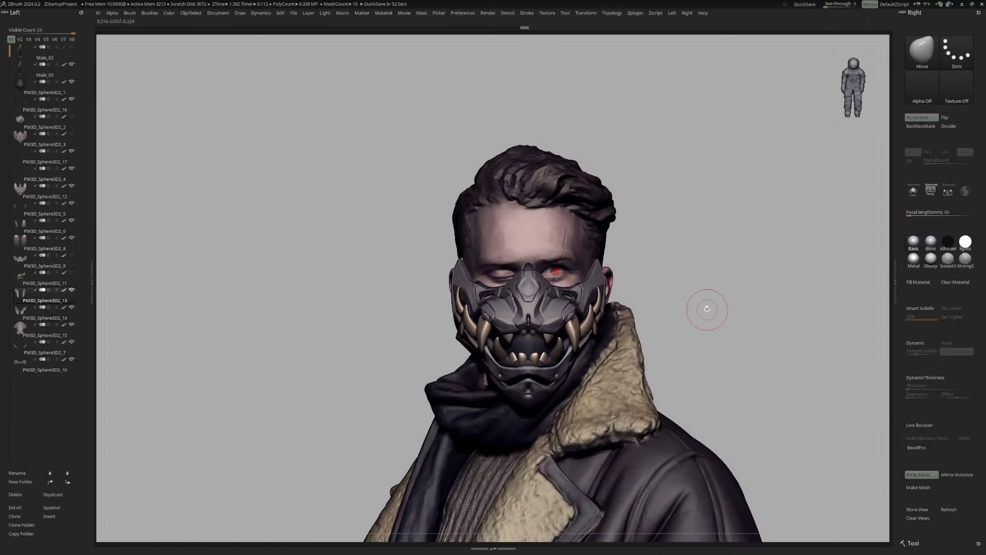
mouse_move(586, 327)
right_down()
mouse_move(713, 327)
mouse_move(633, 313)
right_up()
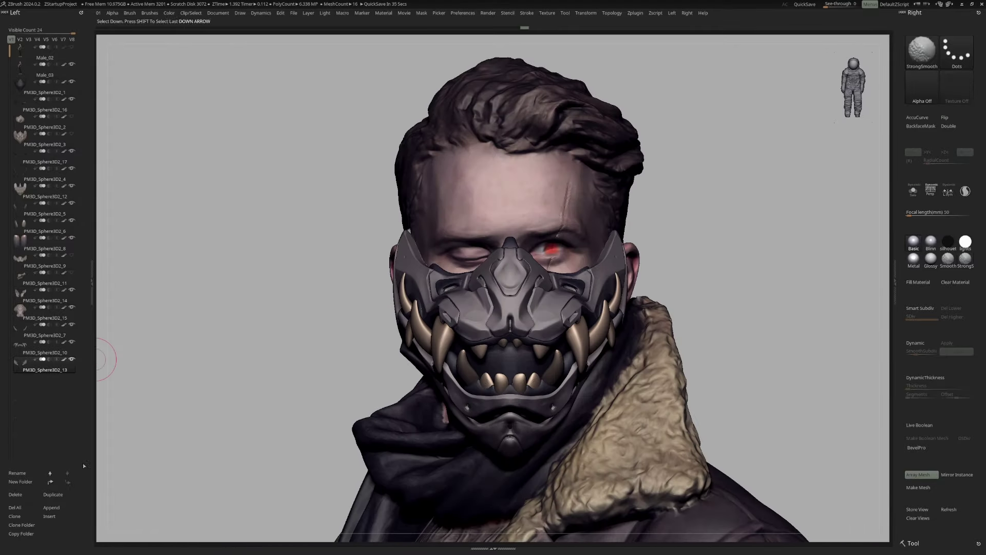
click(23, 349)
mouse_move(591, 313)
right_down()
mouse_move(635, 312)
mouse_move(564, 280)
right_up()
Lasso part of the plates into a new split subtool and isolate the cheek pair PM3D_Sphere3D2_19
ctrl+shift+drag(545, 271, 689, 280)
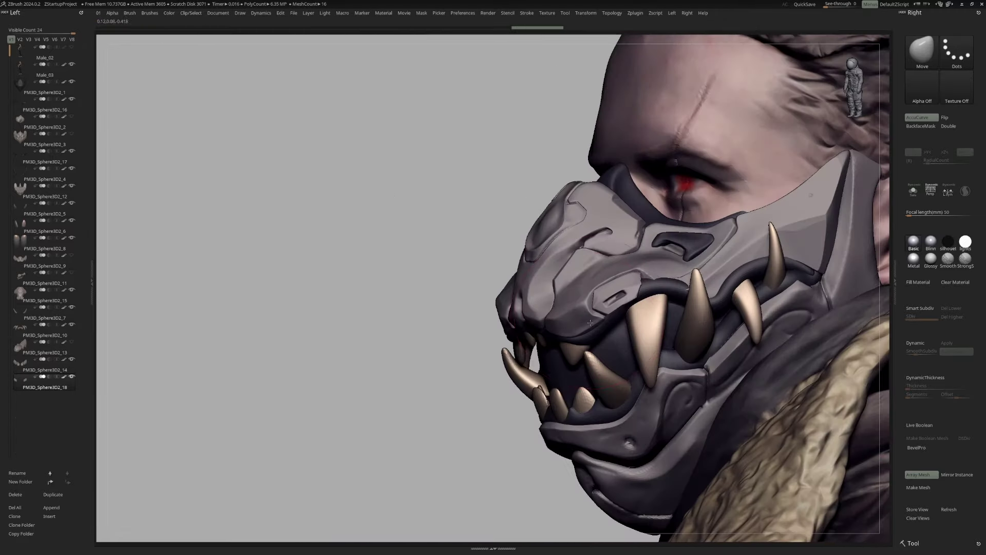
drag(633, 301, 646, 270)
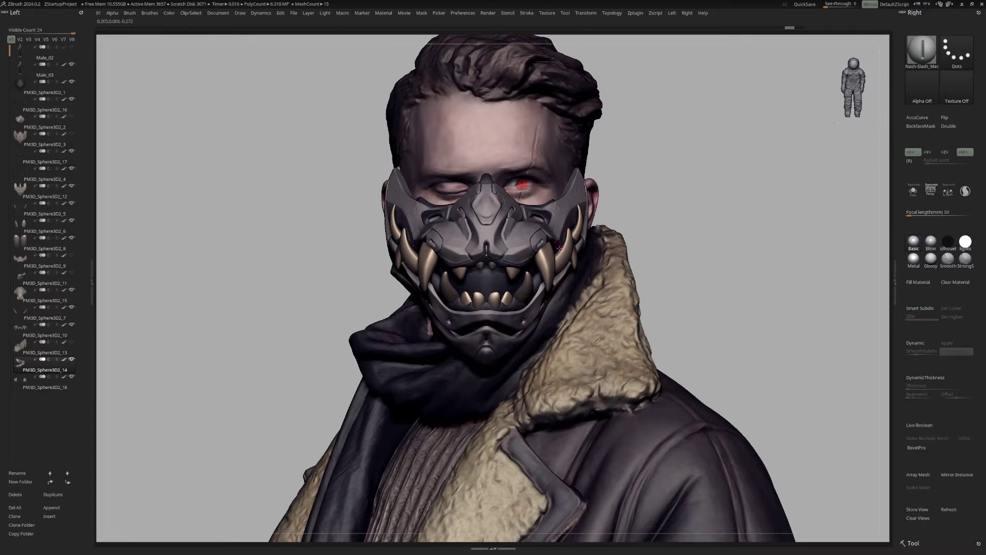
drag(559, 248, 574, 249)
drag(875, 358, 615, 278)
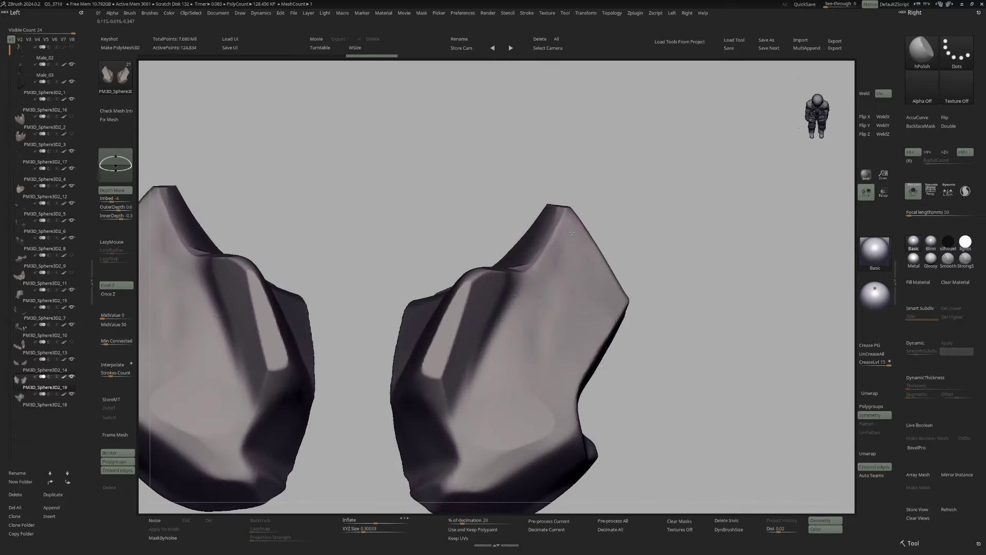
Trim the cheek plates with ClipCurve, then select them on the mask for fitting
ctrl+shift+drag(475, 265, 517, 276)
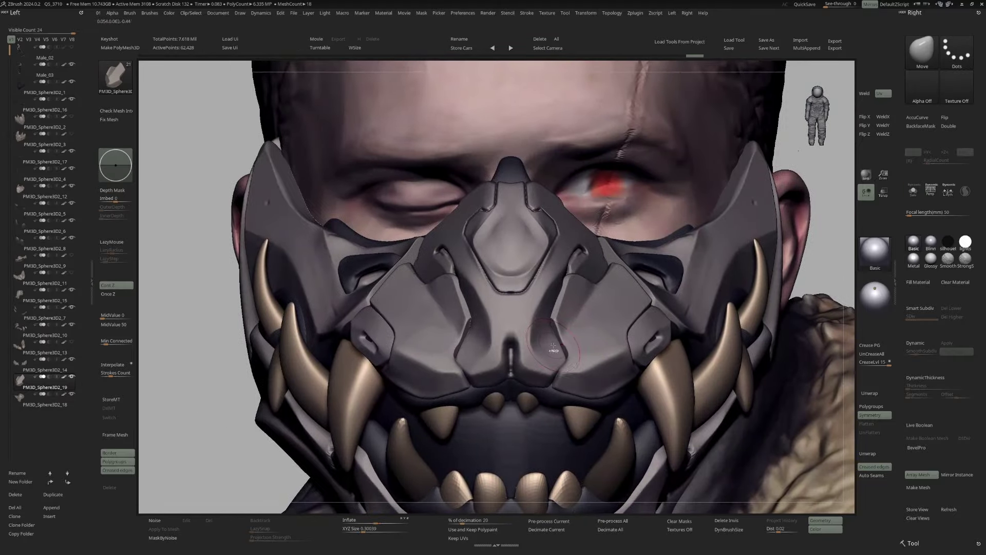
right_drag(553, 350, 545, 317)
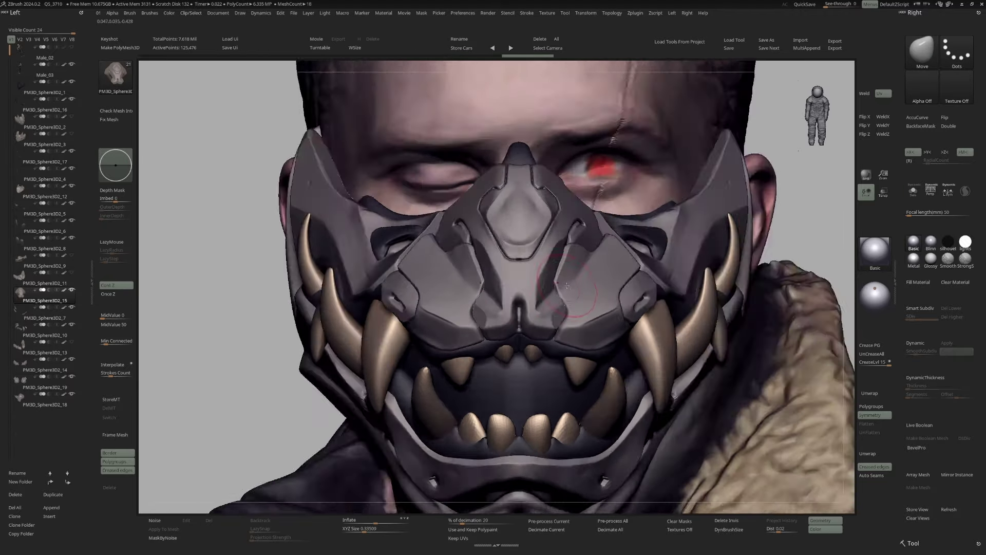
alt+click(553, 283)
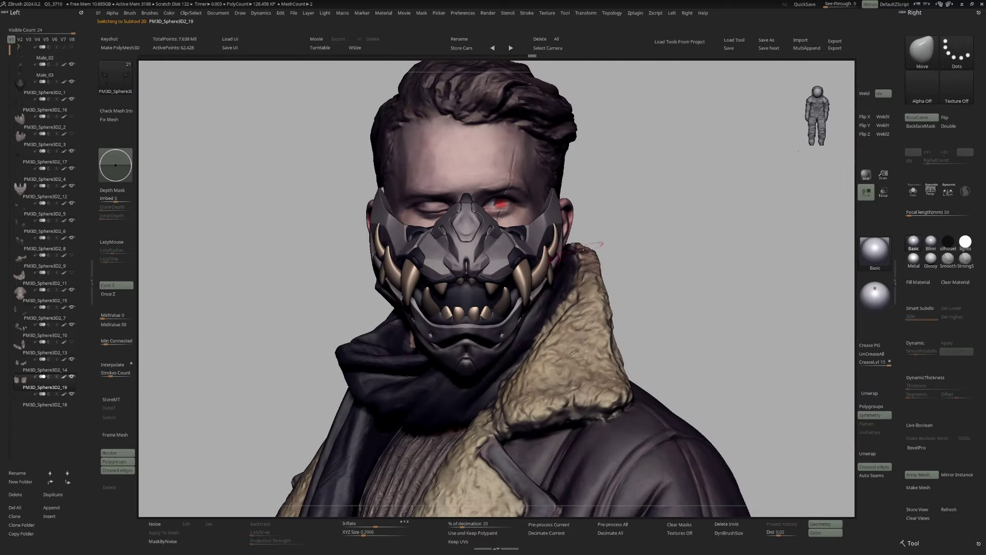
alt+click(540, 265)
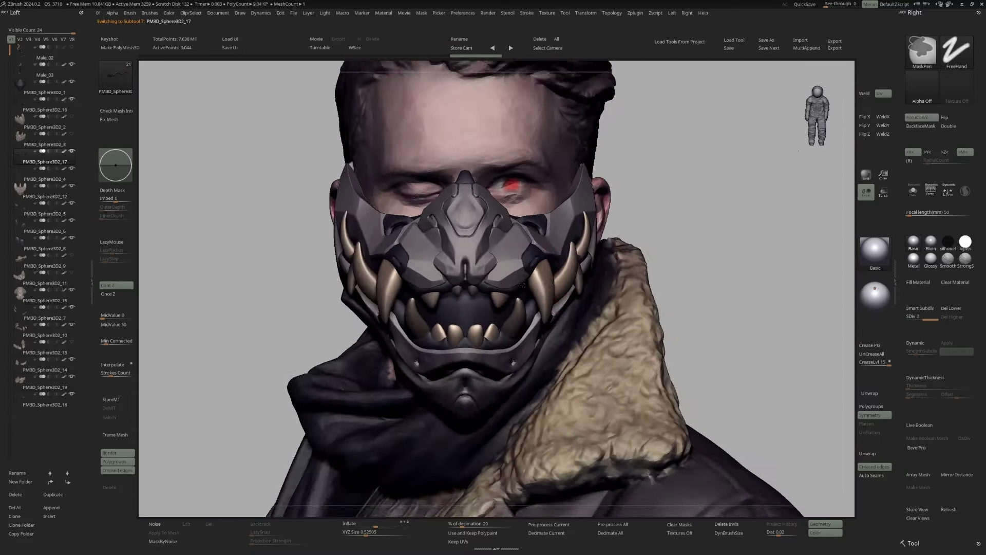
alt+click(536, 255)
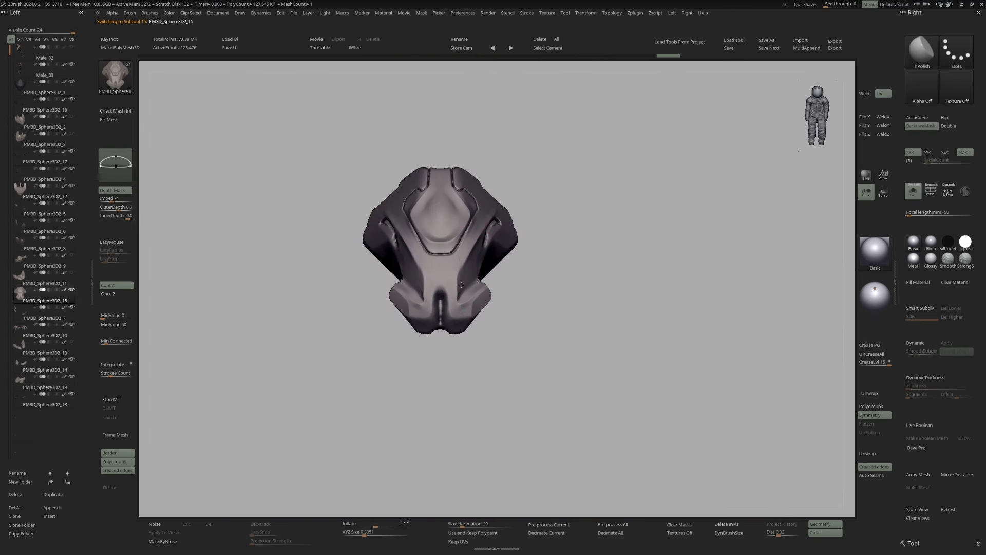
drag(479, 268, 496, 212)
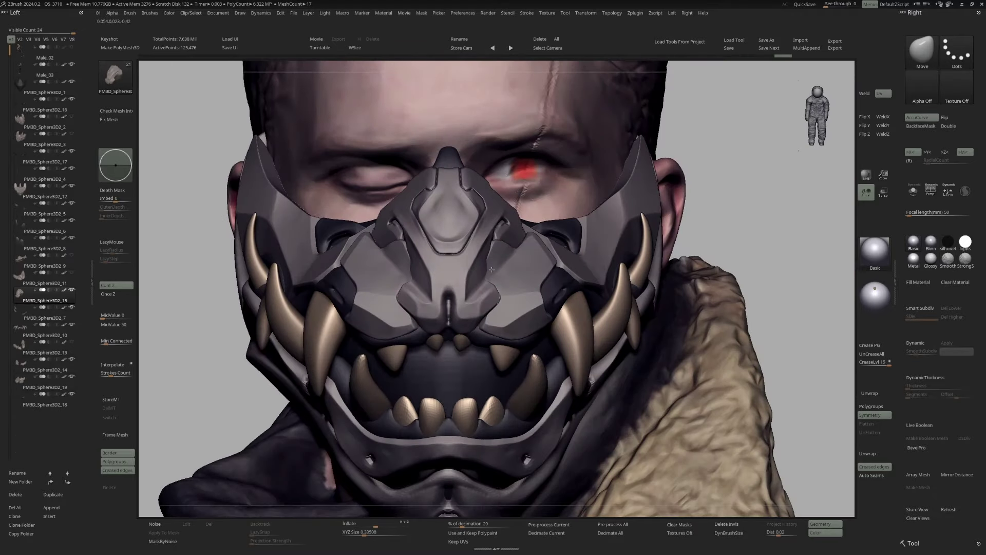
alt+click(509, 266)
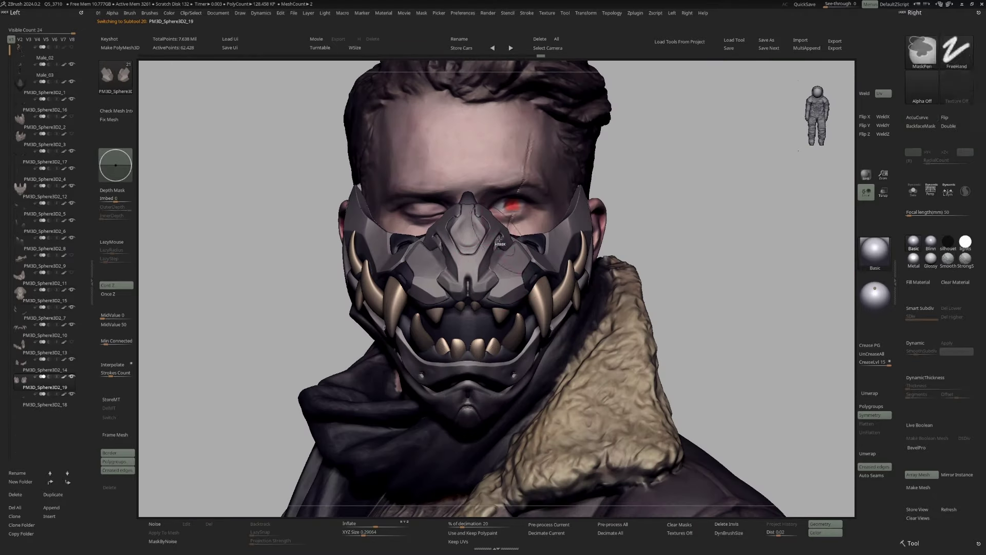
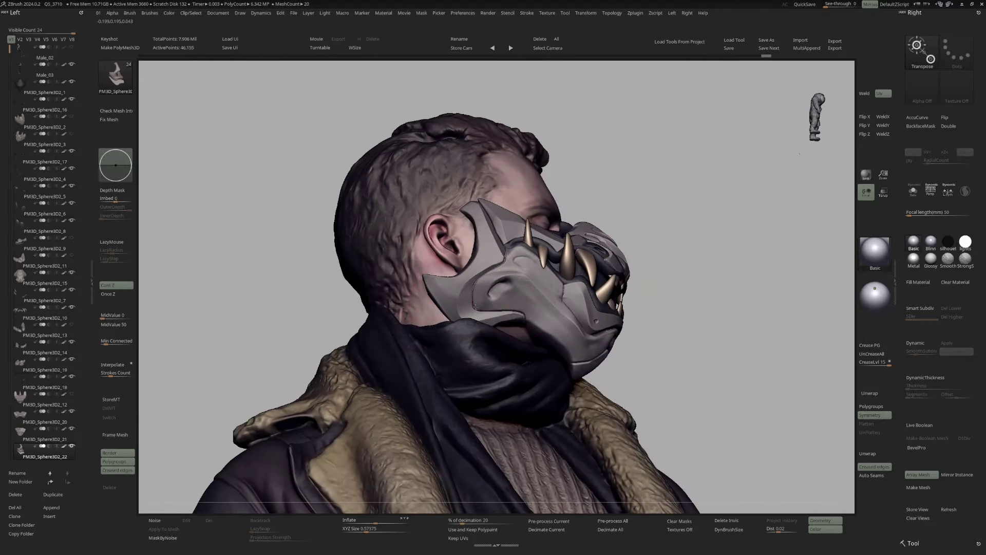
Solo the two side mask pieces and slice off part of one piece's edge
ctrl+shift+click(474, 277)
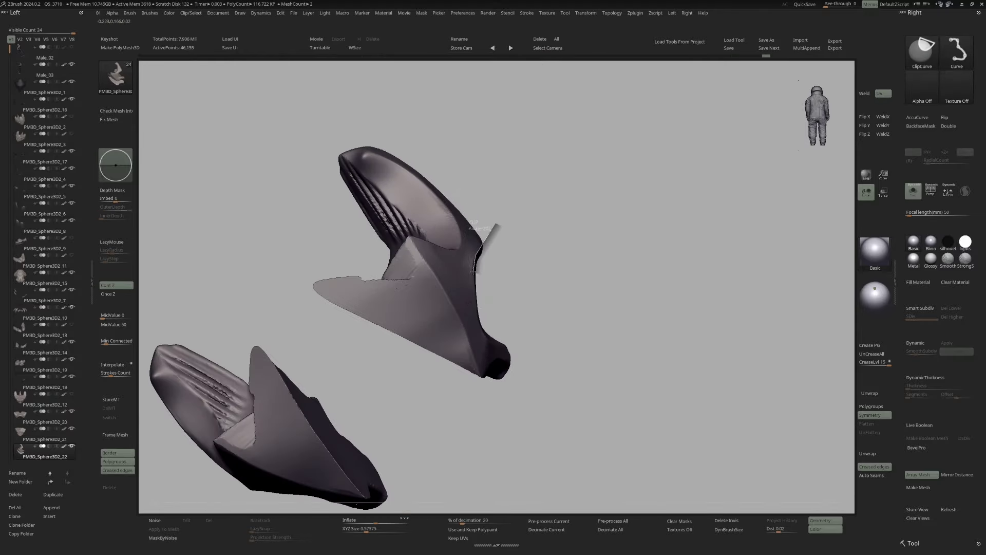
drag(482, 333, 565, 308)
ctrl+shift+click(668, 206)
drag(668, 206, 462, 287)
Isolate a single side mask piece and orbit around it
ctrl+shift+click(457, 291)
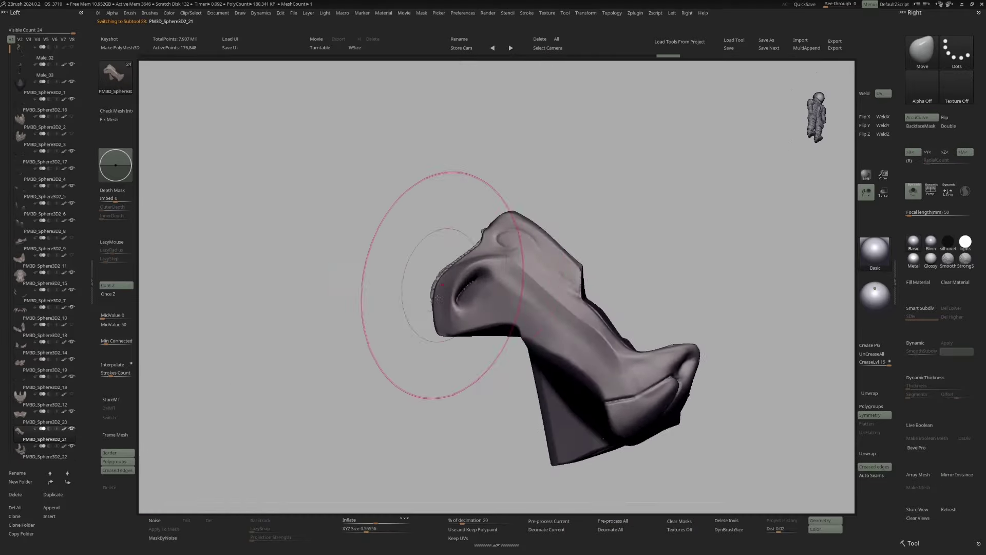
ctrl+shift+click(434, 288)
drag(434, 288, 516, 211)
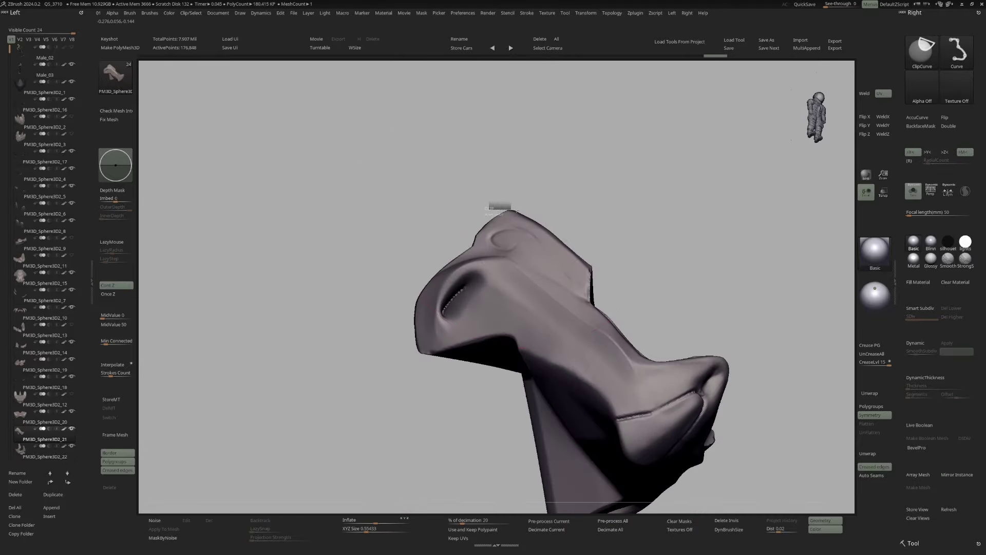
Trim the isolated piece's edges with several straight ClipCurve cuts
ctrl+shift+click(611, 278)
mouse_move(564, 265)
ctrl+shift+mouse_down()
mouse_move(596, 282)
mouse_move(560, 208)
ctrl+shift+mouse_up()
ctrl+shift+drag(560, 208, 562, 250)
drag(671, 311, 593, 229)
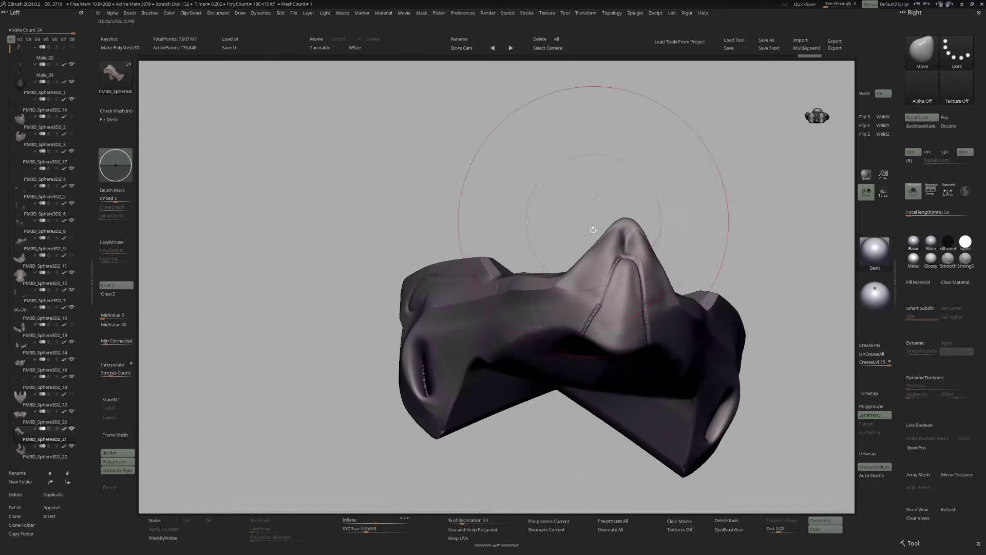
drag(664, 241, 570, 270)
ctrl+shift+drag(570, 269, 607, 245)
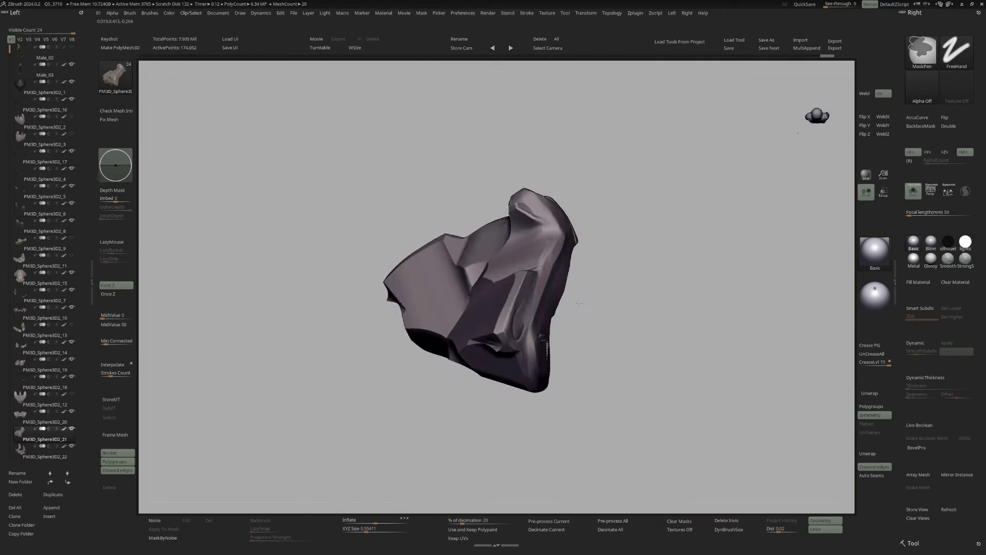
Toggle Solo to compare the piece against the bust, then draw another clipping cut
key(alt+s)
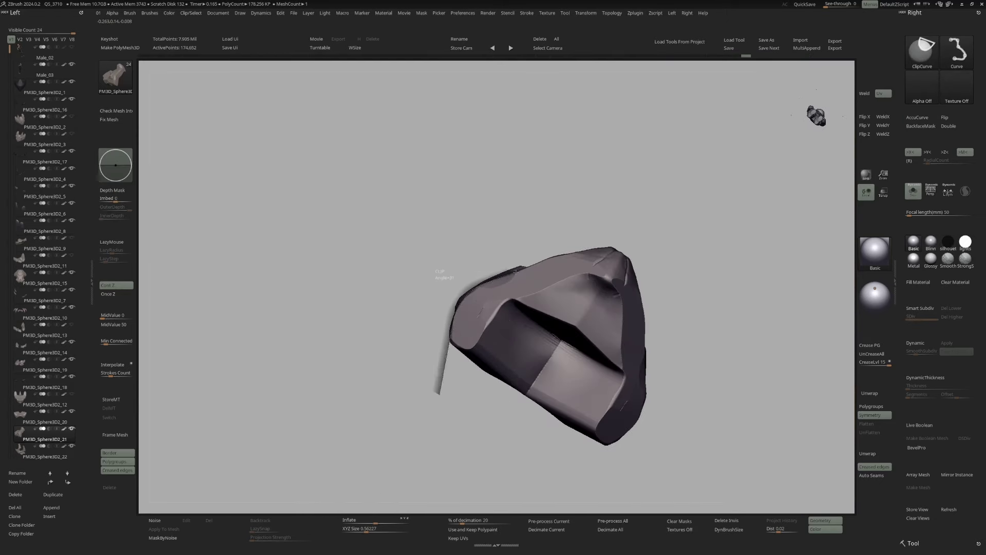
key(alt+s)
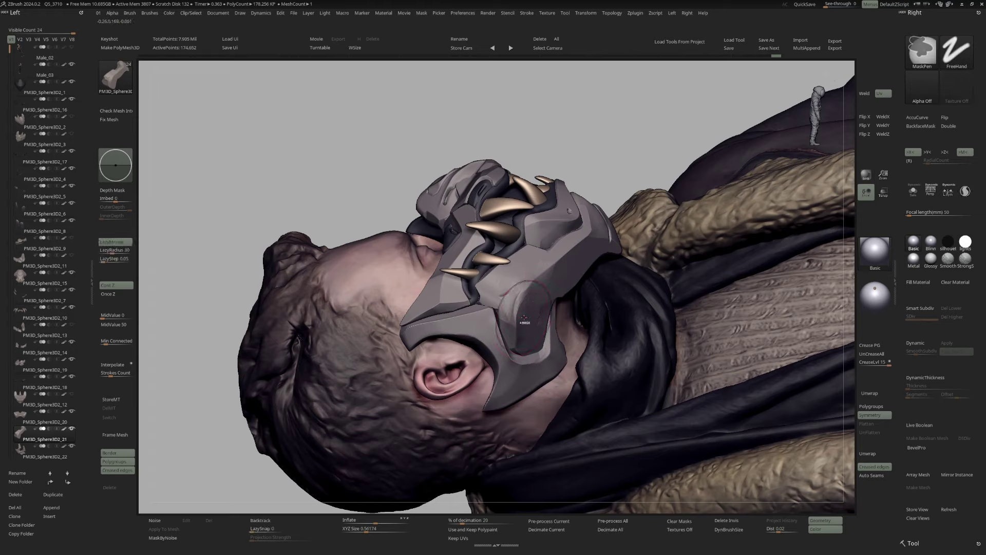
key(alt+s)
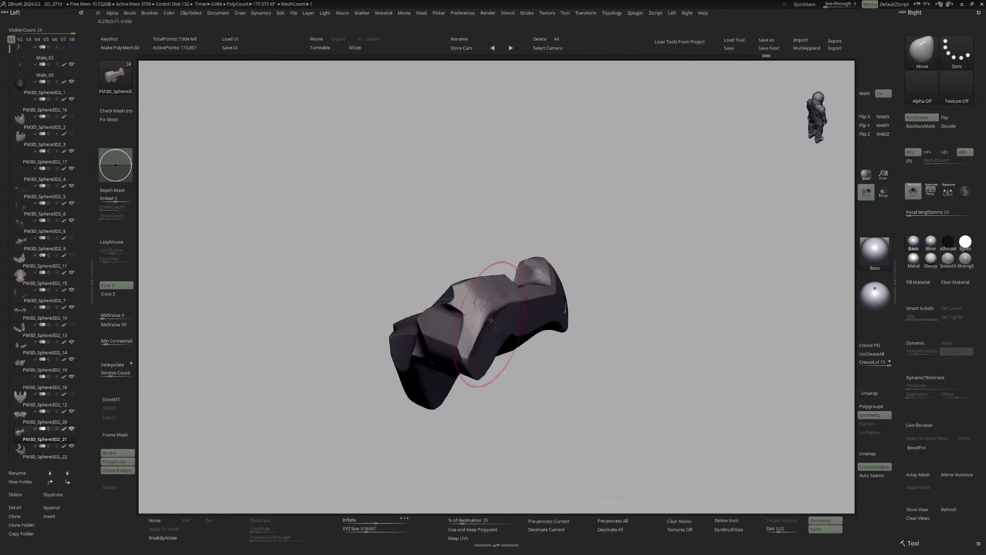
ctrl+shift+drag(415, 374, 445, 330)
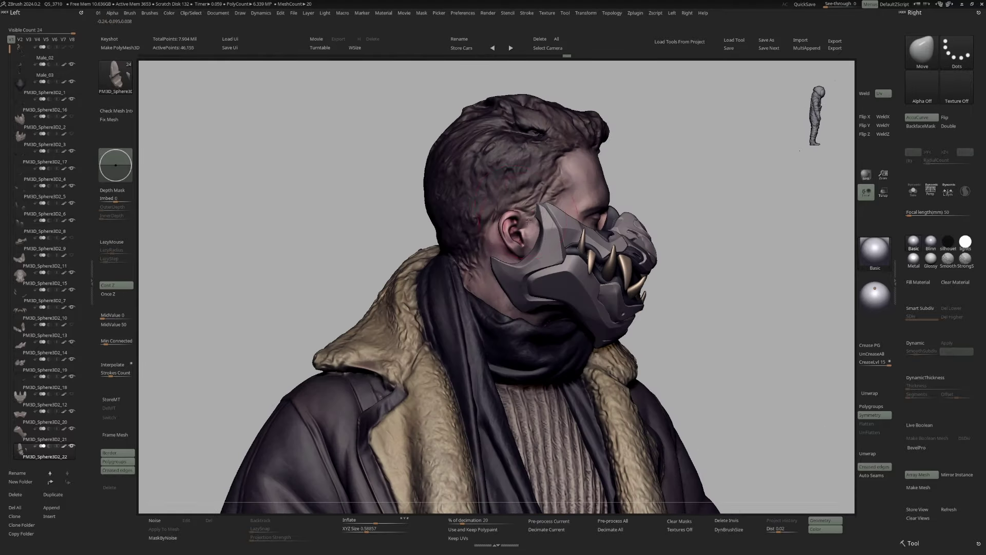
With ClipCurve active, select the cheek plate and show it alone
key(ctrl+shift)
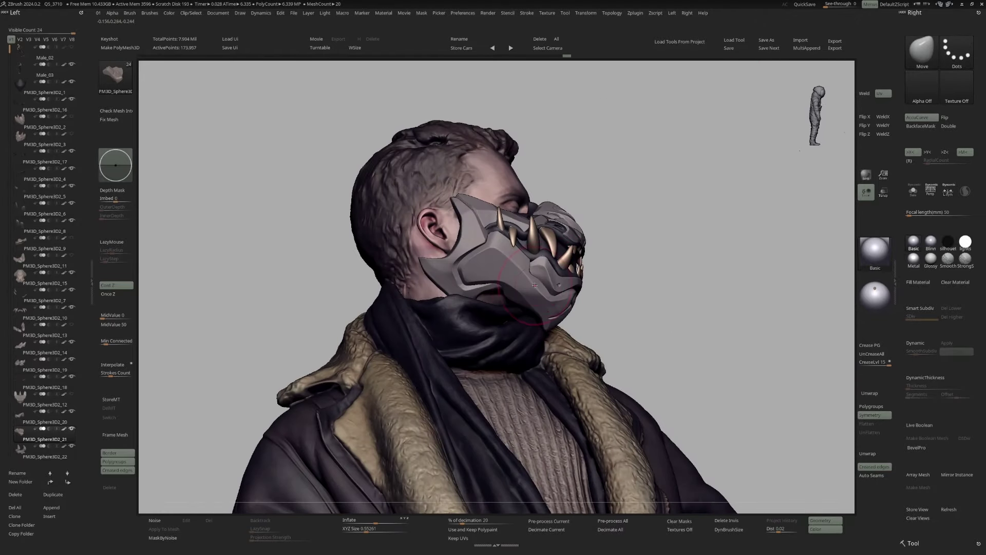
key(ctrl+shift)
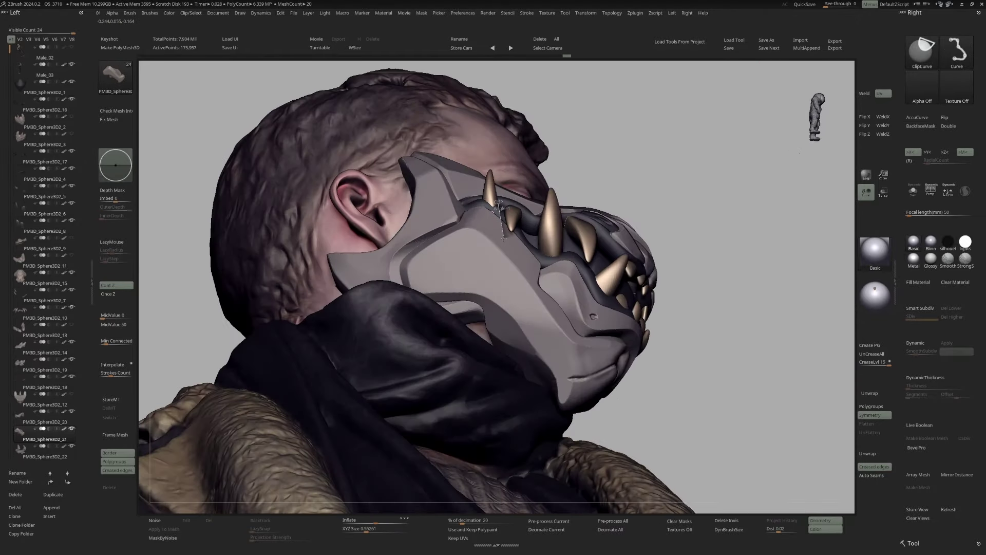
alt+click(558, 269)
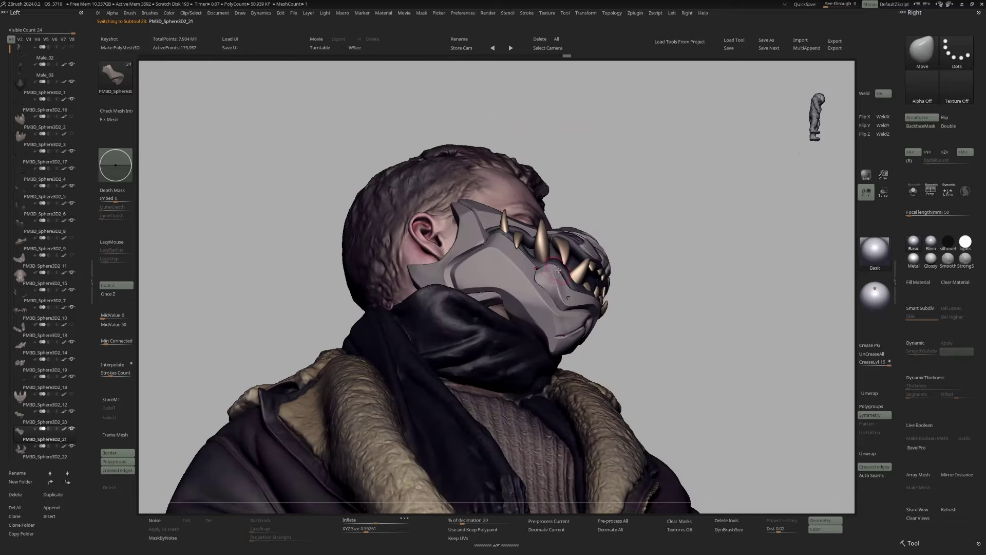
key(space)
key(q)
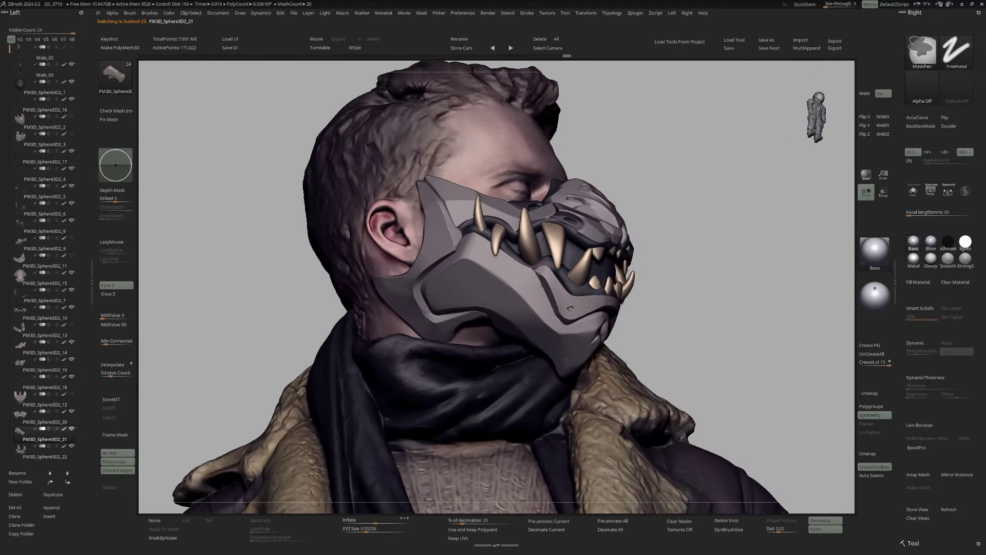
Select the main mask piece and orbit to a side profile of the mask
alt+click(538, 295)
mouse_move(538, 296)
right_down()
mouse_move(569, 279)
mouse_move(461, 277)
mouse_move(683, 315)
right_up()
key(space)
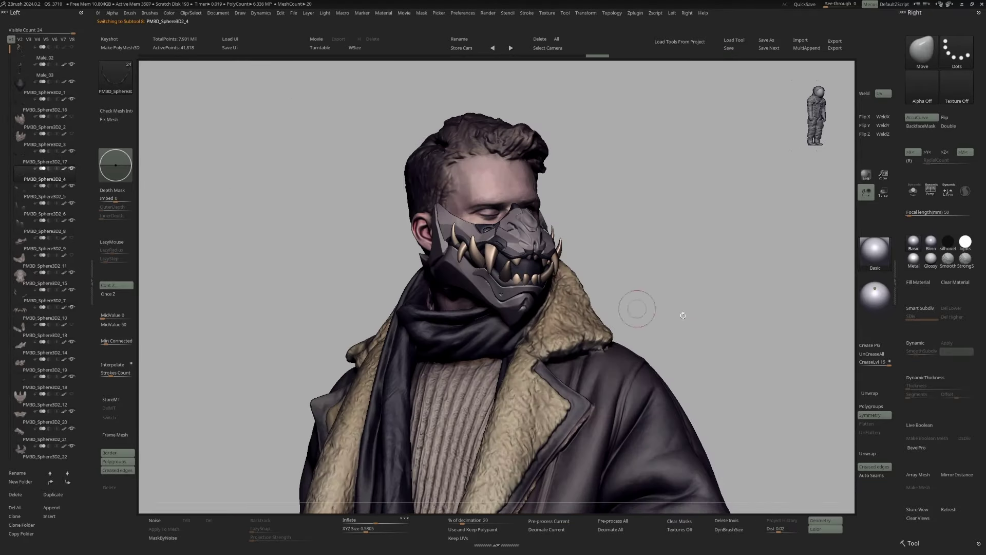
mouse_move(580, 268)
right_down()
mouse_move(479, 271)
mouse_move(496, 331)
mouse_move(507, 305)
mouse_move(467, 291)
right_up()
key(space)
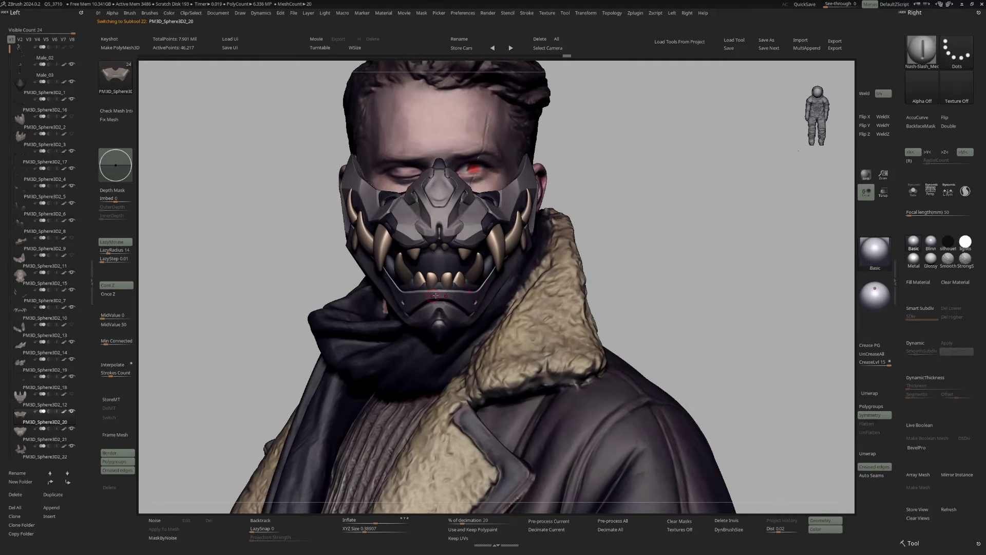
mouse_move(438, 292)
right_down()
mouse_move(407, 291)
mouse_move(456, 311)
right_up()
Polish the piece with hPolish, return to the Move brush, and orbit the masked head
key(b)
key(h)
key(p)
key(b)
key(m)
key(v)
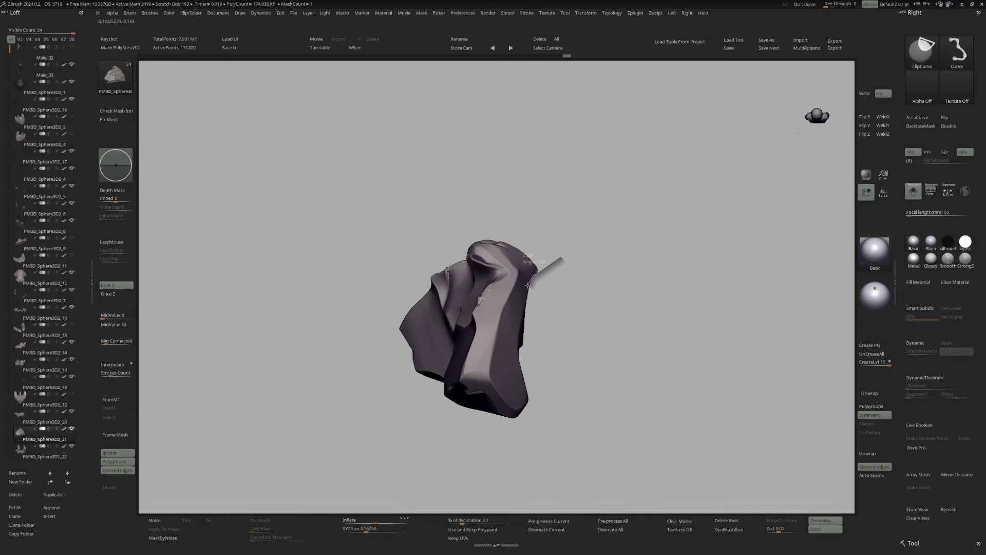
key(space)
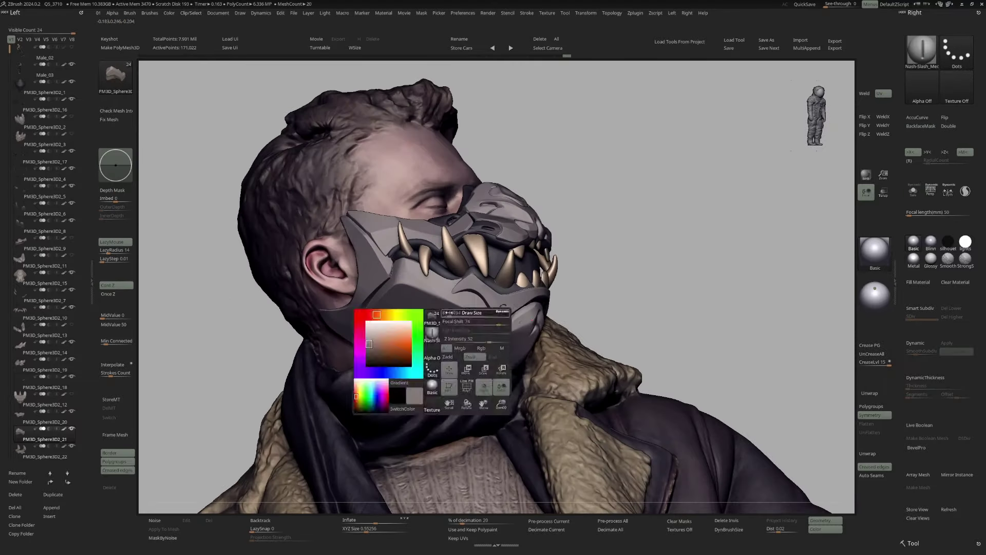
mouse_move(503, 309)
right_down()
mouse_move(521, 285)
mouse_move(556, 298)
mouse_move(526, 355)
mouse_move(546, 337)
mouse_move(535, 341)
right_up()
Polish the lower jaw plate with hPolish and review it from side profiles
key(b)
key(h)
key(p)
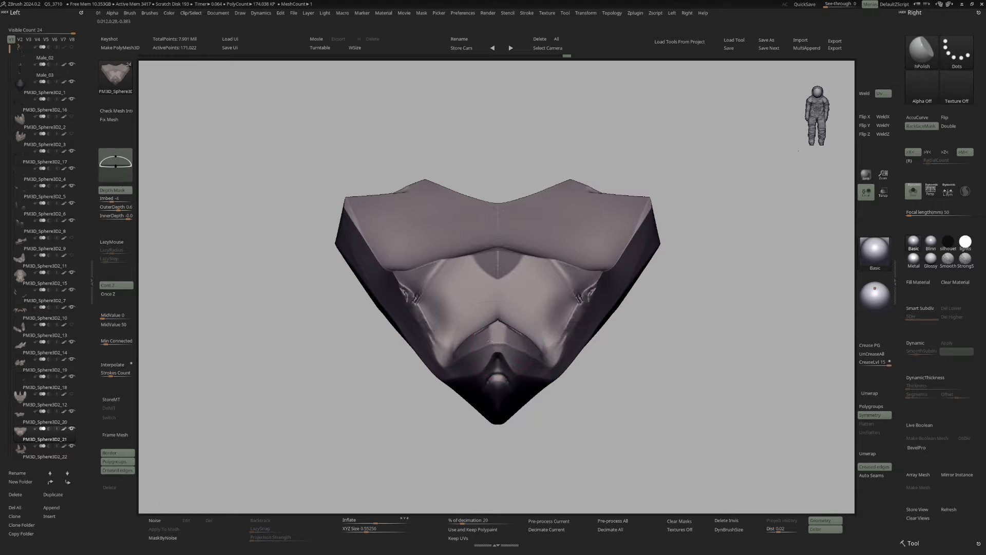
right_drag(478, 340, 463, 267)
right_drag(404, 341, 462, 300)
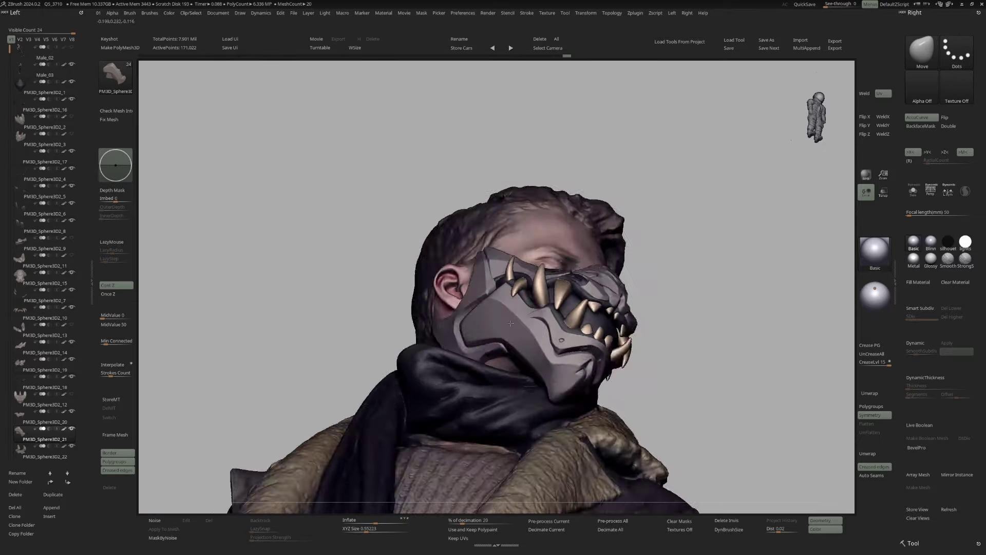
mouse_move(511, 323)
right_down()
mouse_move(474, 348)
mouse_move(444, 294)
mouse_move(570, 290)
right_up()
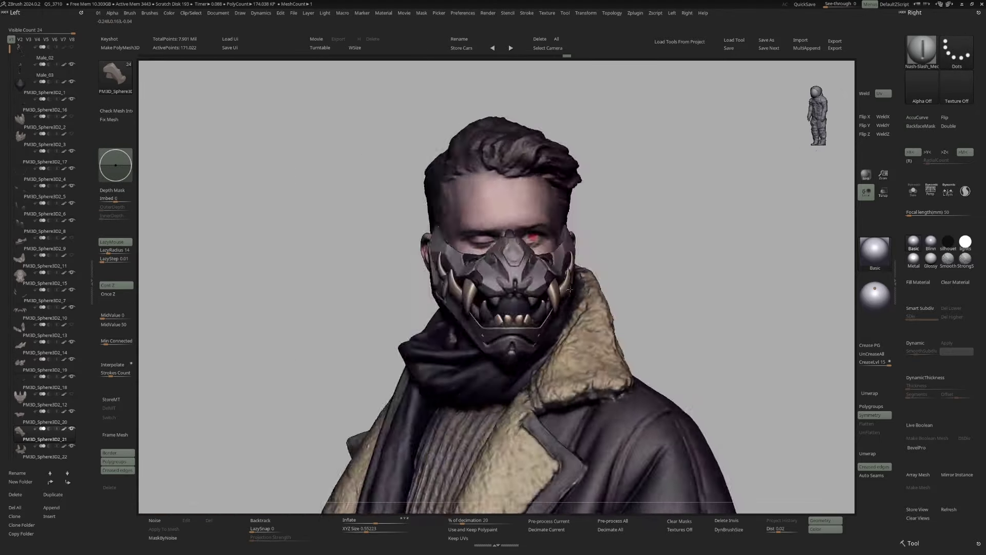
Click through the cheek plate, teeth and newly separated mask pieces from a frontal view
mouse_move(490, 298)
right_down()
mouse_move(421, 275)
mouse_move(461, 269)
mouse_move(435, 303)
mouse_move(405, 320)
right_up()
alt+click(421, 275)
alt+click(461, 270)
alt+click(435, 303)
alt+click(405, 320)
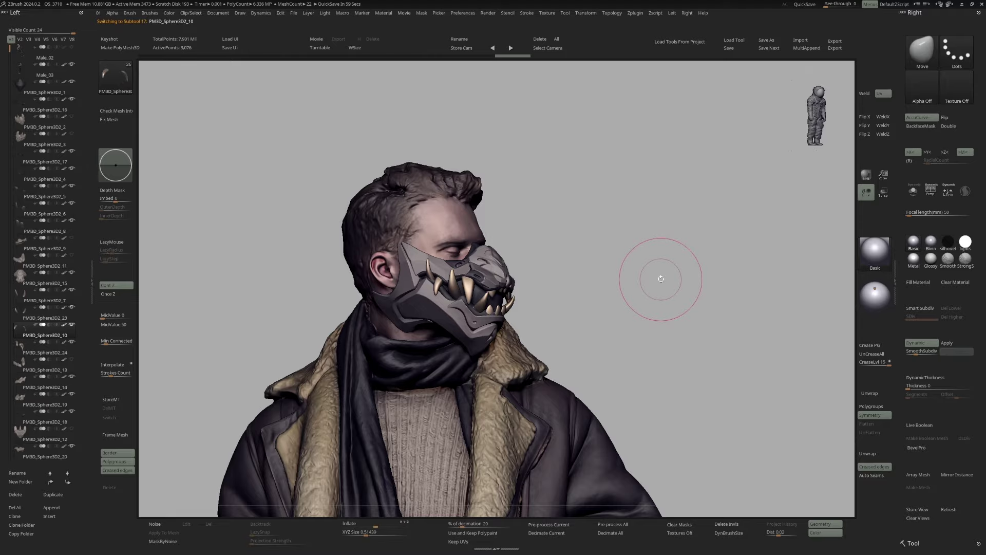
right_drag(473, 309, 439, 317)
alt+click(440, 316)
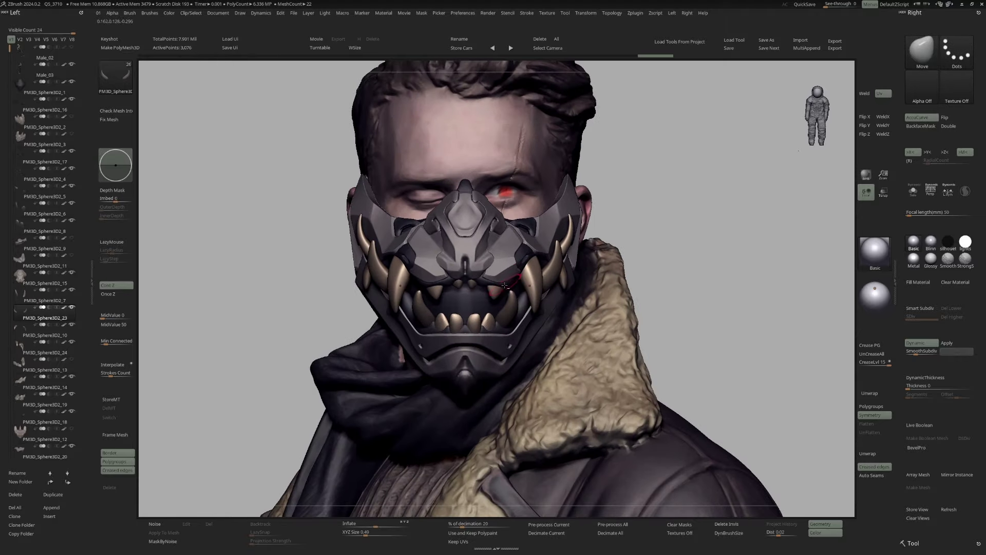
Select the cheek plate and another piece, view it alone, and turn the character frontward
mouse_move(493, 296)
right_down()
mouse_move(479, 321)
mouse_move(529, 224)
mouse_move(519, 241)
right_up()
alt+click(482, 309)
alt+click(479, 320)
right_click(480, 320)
alt+click(529, 225)
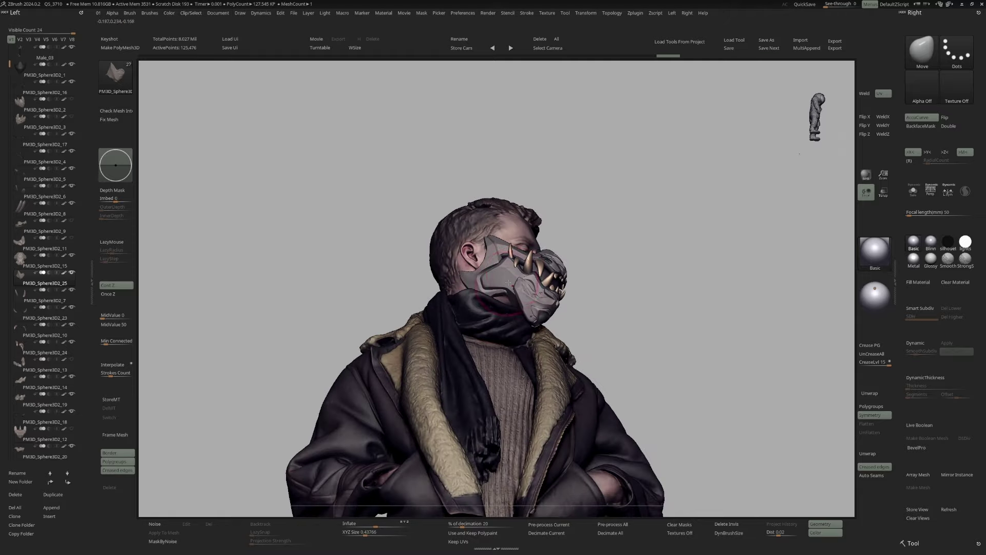
mouse_move(514, 274)
right_down()
mouse_move(568, 274)
mouse_move(537, 272)
right_up()
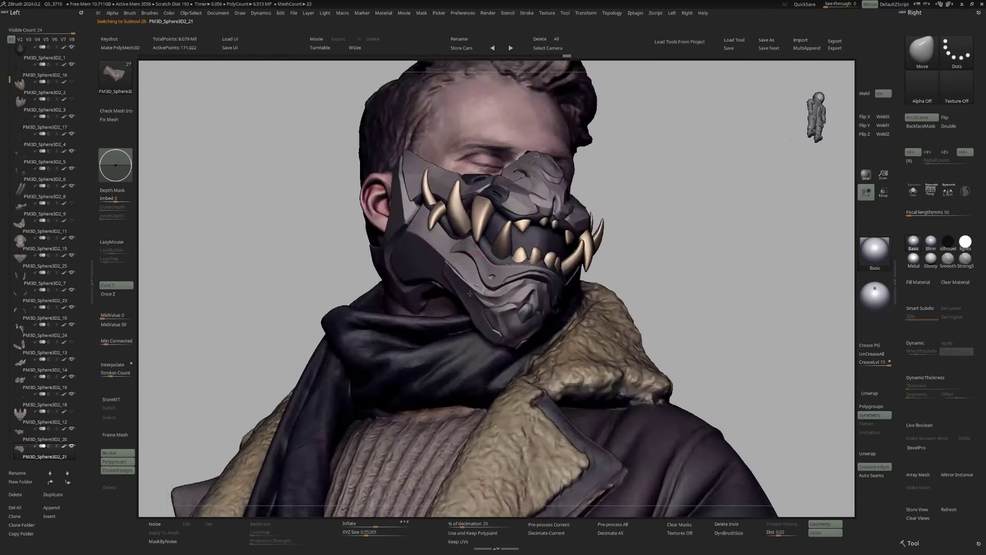
Zoom in on the masked head and select PM3D_Sphere3D2_20
mouse_move(469, 270)
right_down()
mouse_move(463, 297)
mouse_move(555, 245)
right_up()
key(space)
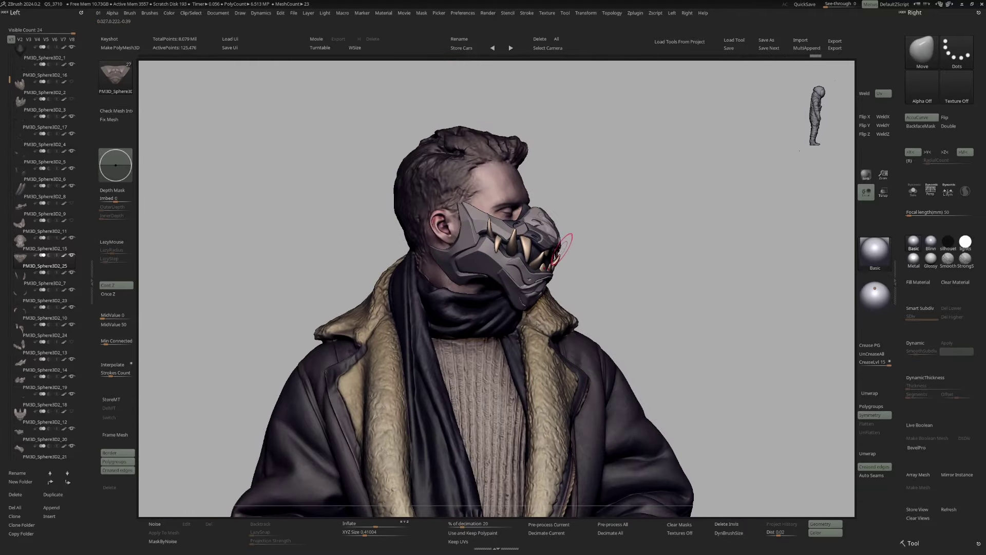
mouse_move(519, 267)
right_down()
mouse_move(530, 245)
mouse_move(519, 244)
right_up()
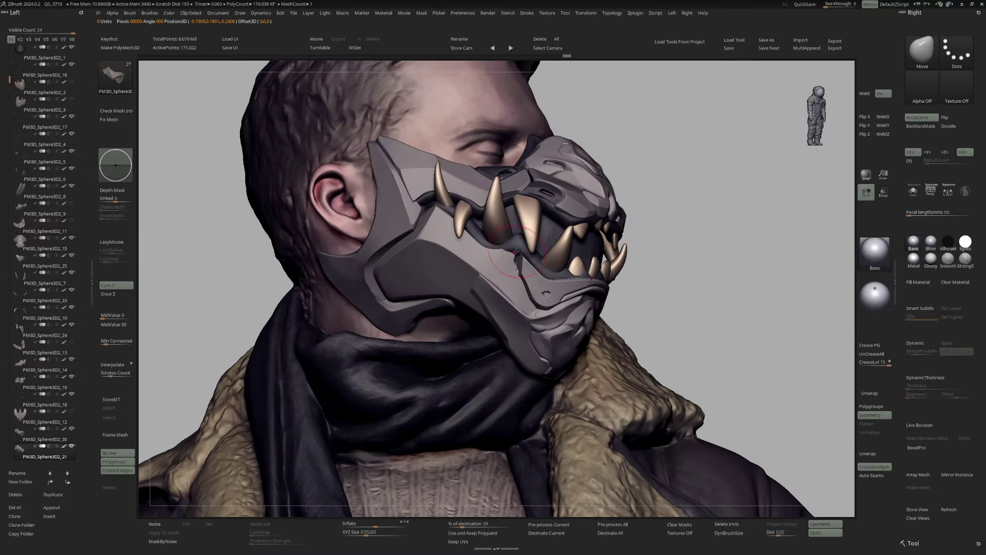
mouse_move(538, 281)
right_down()
mouse_move(485, 293)
mouse_move(514, 270)
mouse_move(556, 265)
mouse_move(543, 276)
mouse_move(557, 307)
mouse_move(635, 260)
right_up()
alt+click(485, 293)
key(space)
alt+click(520, 263)
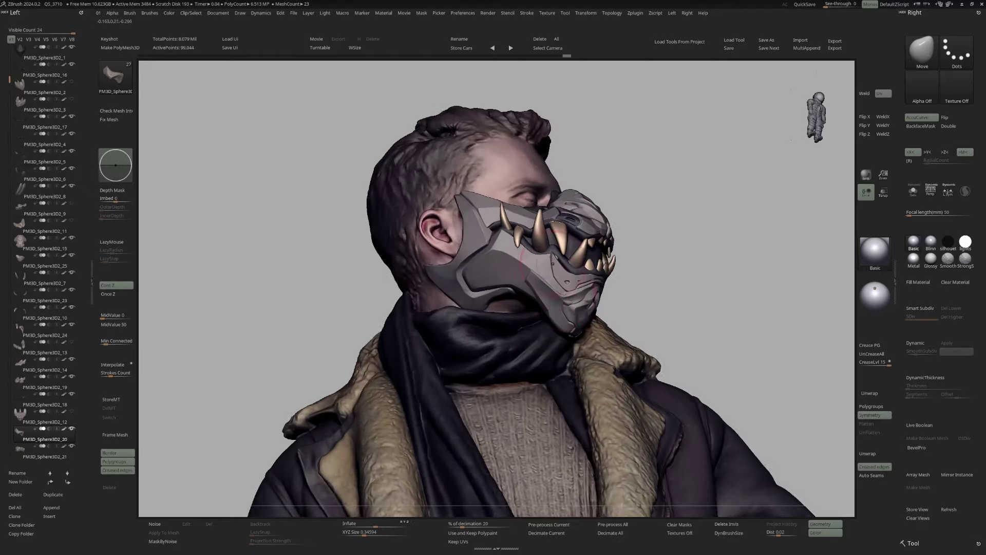
Cycle through pieces PM3D_Sphere3D2_25, _20 and _6 to check the mask's shape
right_drag(547, 278, 537, 278)
alt+click(540, 279)
alt+click(537, 278)
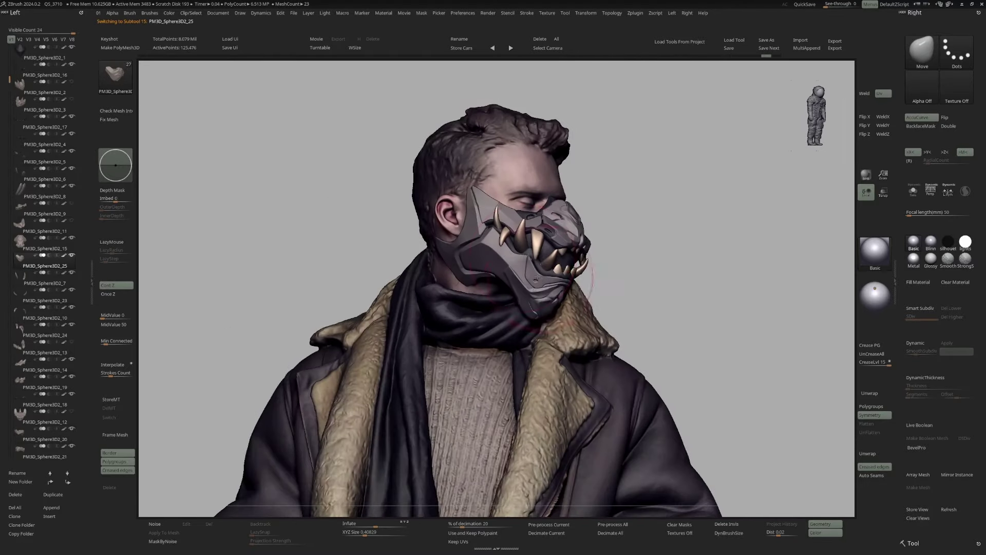
mouse_move(541, 240)
right_down()
mouse_move(523, 260)
mouse_move(534, 257)
mouse_move(557, 276)
mouse_move(544, 279)
mouse_move(564, 287)
mouse_move(568, 264)
mouse_move(544, 247)
right_up()
alt+click(557, 276)
alt+click(564, 287)
alt+click(569, 264)
alt+click(544, 247)
alt+click(541, 299)
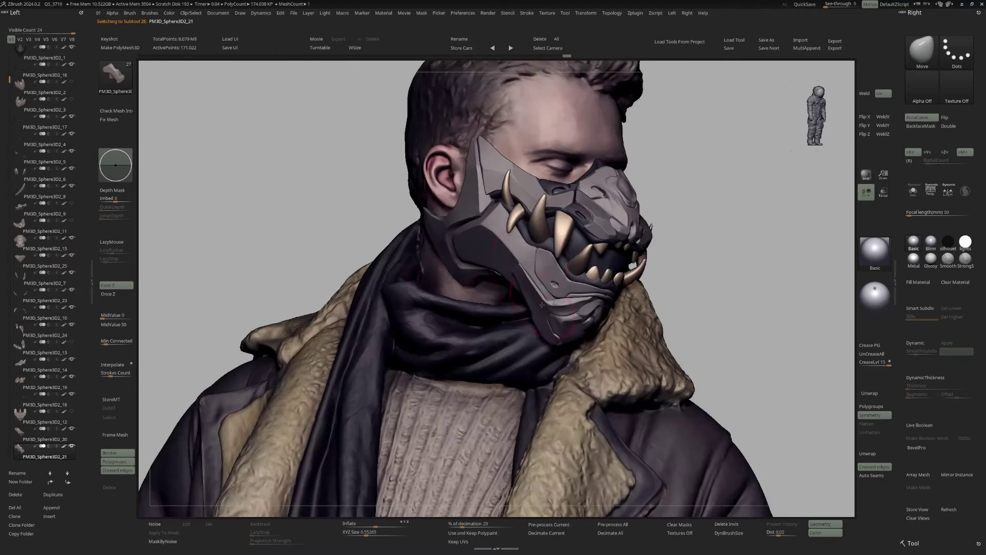
Select PM3D_Sphere3D2_21 close up, swap hPolish for the Move brush, then select _20
right_drag(542, 299, 717, 276)
mouse_move(648, 281)
right_down()
mouse_move(490, 262)
mouse_move(513, 259)
mouse_move(477, 312)
mouse_move(455, 316)
mouse_move(616, 231)
mouse_move(547, 282)
mouse_move(502, 286)
mouse_move(519, 315)
right_up()
alt+click(489, 262)
key(b)
key(h)
key(p)
key(b)
key(m)
key(v)
alt+click(547, 282)
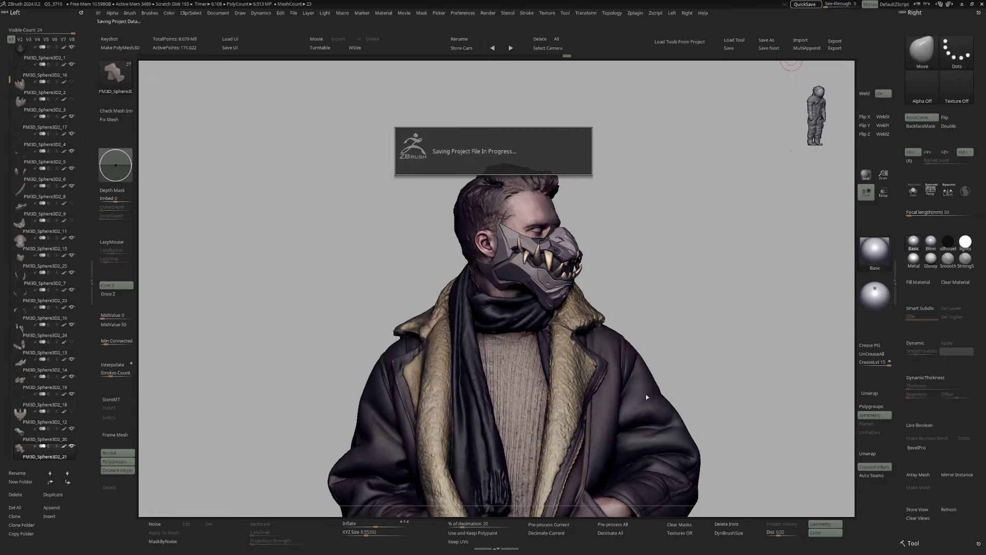
mouse_move(646, 393)
right_down()
mouse_move(536, 321)
mouse_move(560, 290)
mouse_move(531, 283)
right_up()
alt+click(544, 317)
right_drag(454, 269, 534, 224)
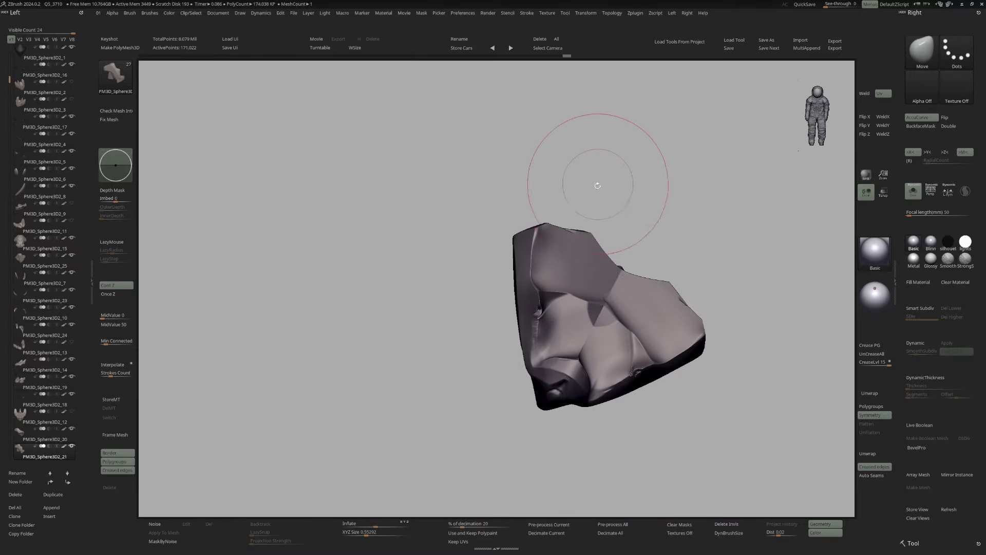
ctrl+right_drag(597, 185, 490, 267)
ctrl+right_drag(586, 187, 512, 280)
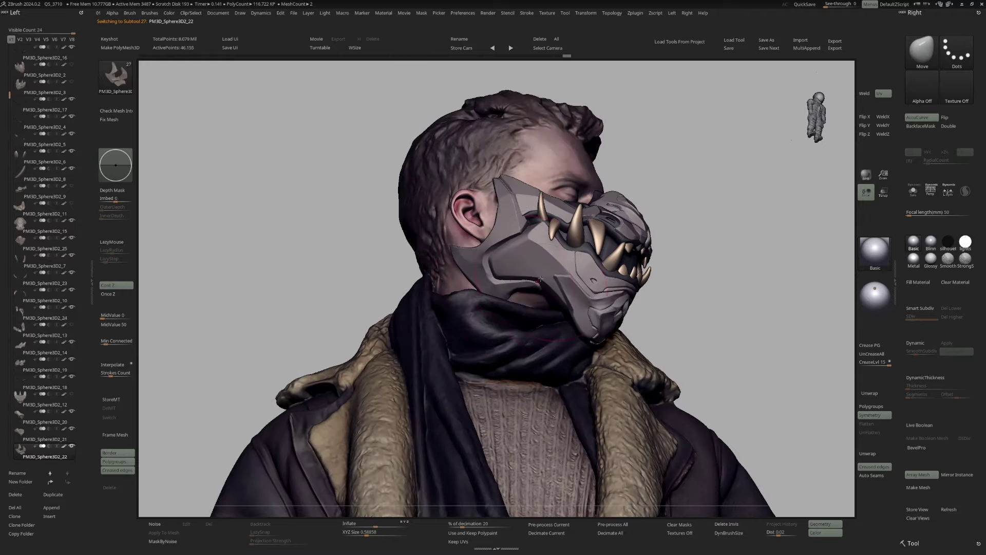
key(ctrl+shift+f)
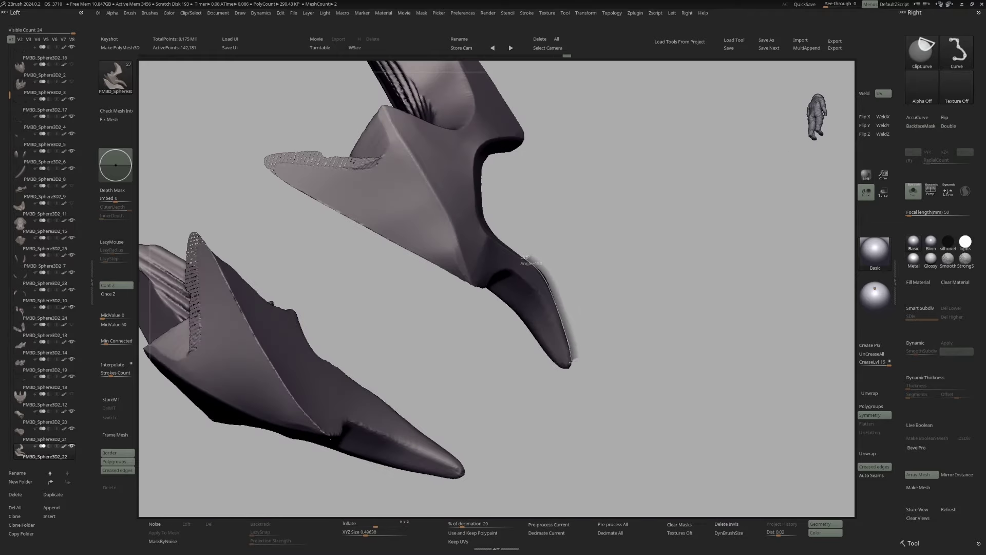
right_drag(485, 251, 581, 322)
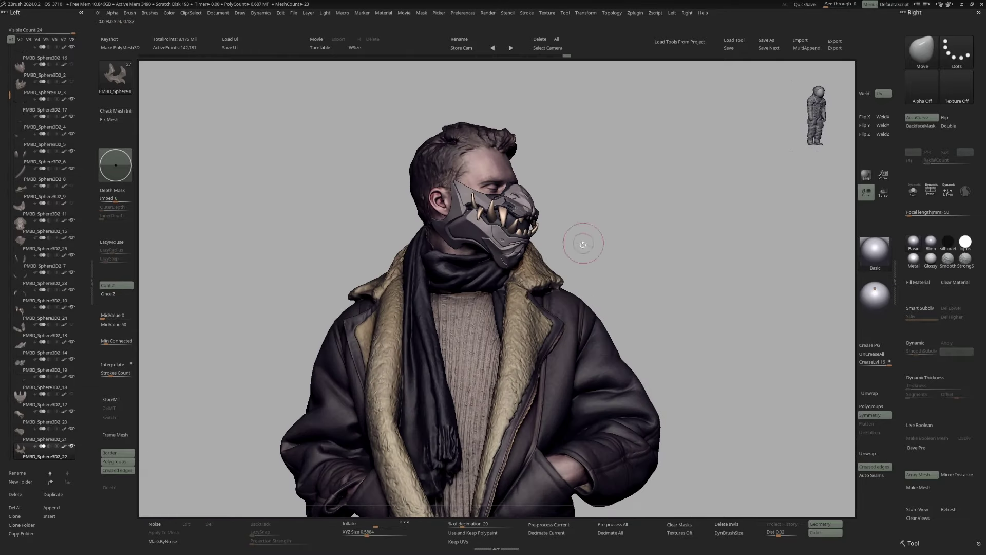
Turn the bust, zoom in, and select mask pieces PM3D_Sphere3D2_4 and PM3D_Sphere3D2_17
drag(583, 244, 597, 208)
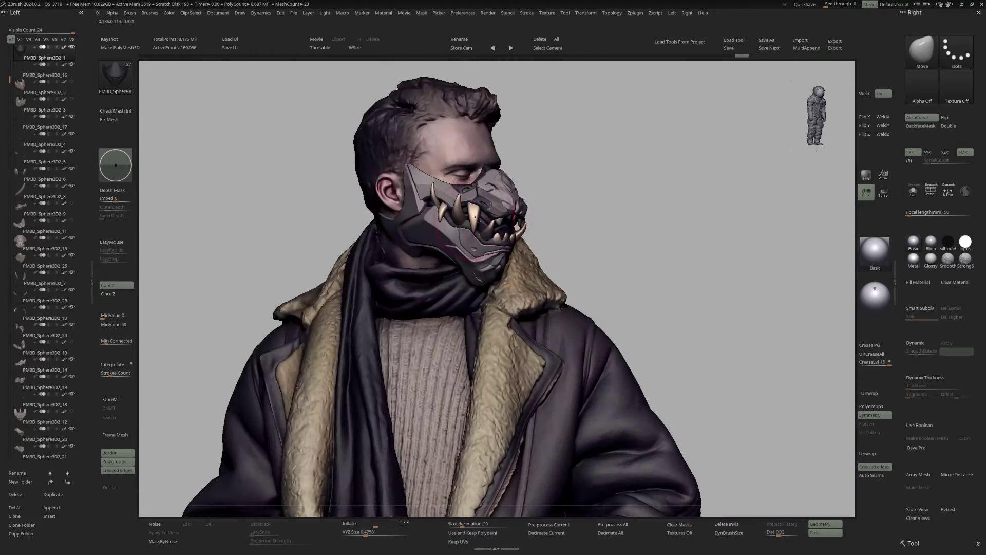
alt+click(415, 192)
right_drag(415, 192, 474, 213)
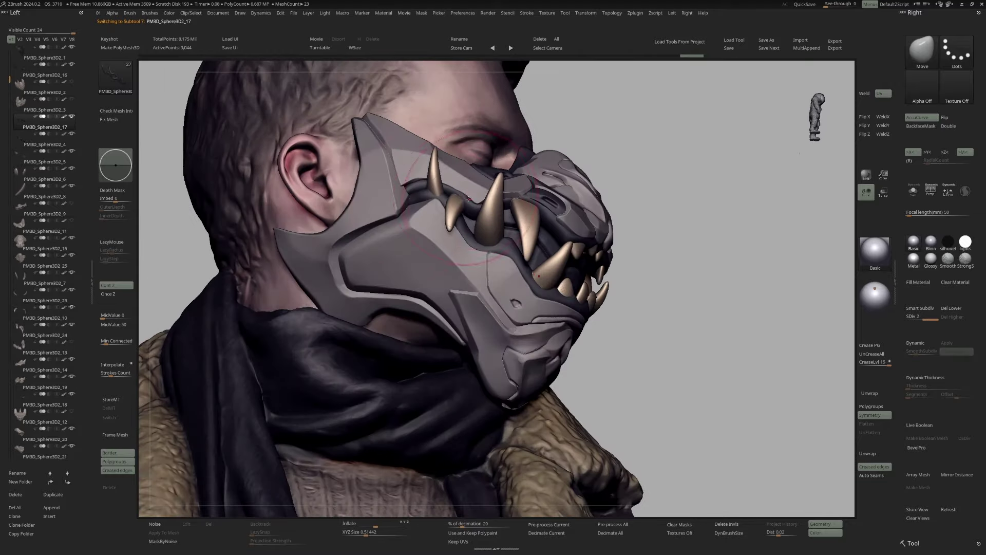
alt+click(474, 212)
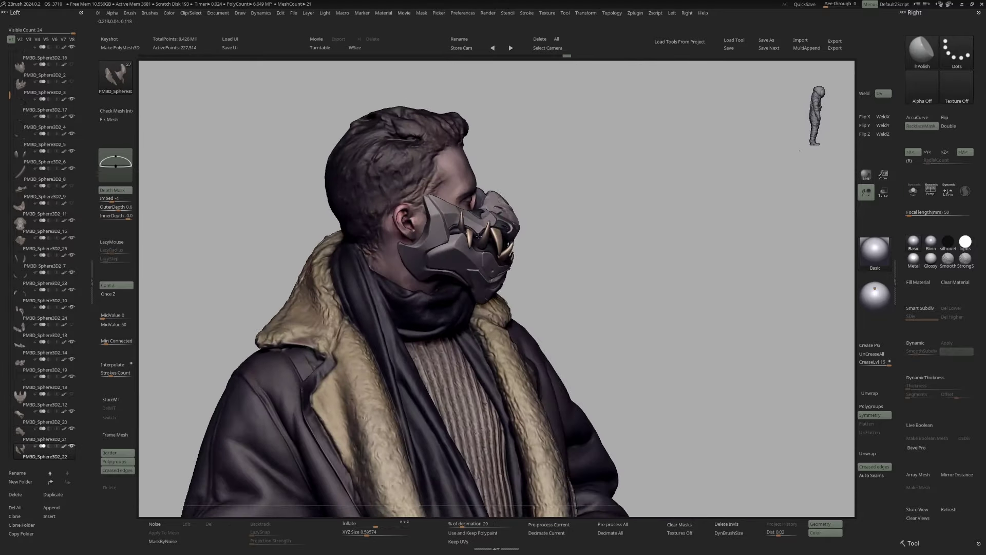
Orbit to a near-front view, select PM3D_Sphere3D2_14 and clip away its left edge
right_drag(478, 236, 564, 208)
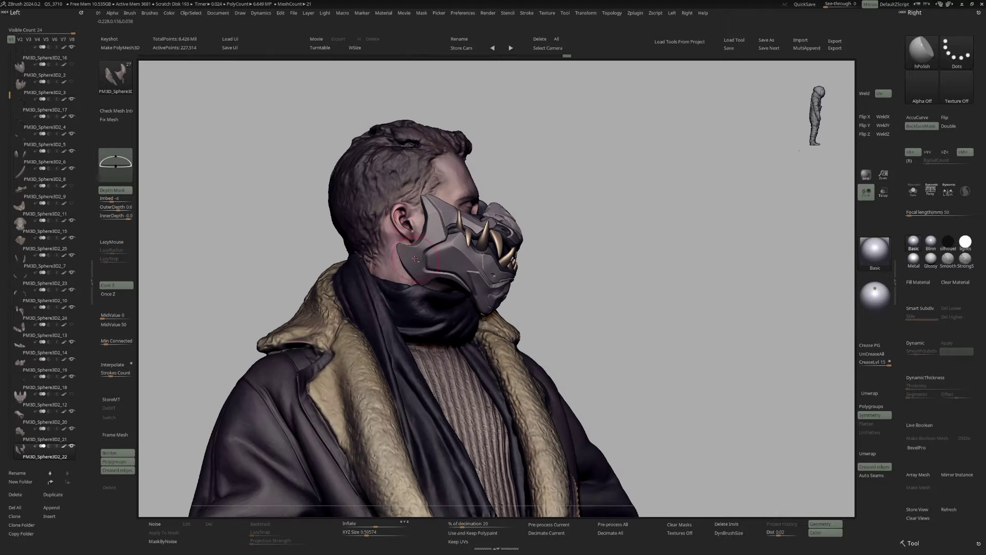
right_drag(427, 260, 407, 259)
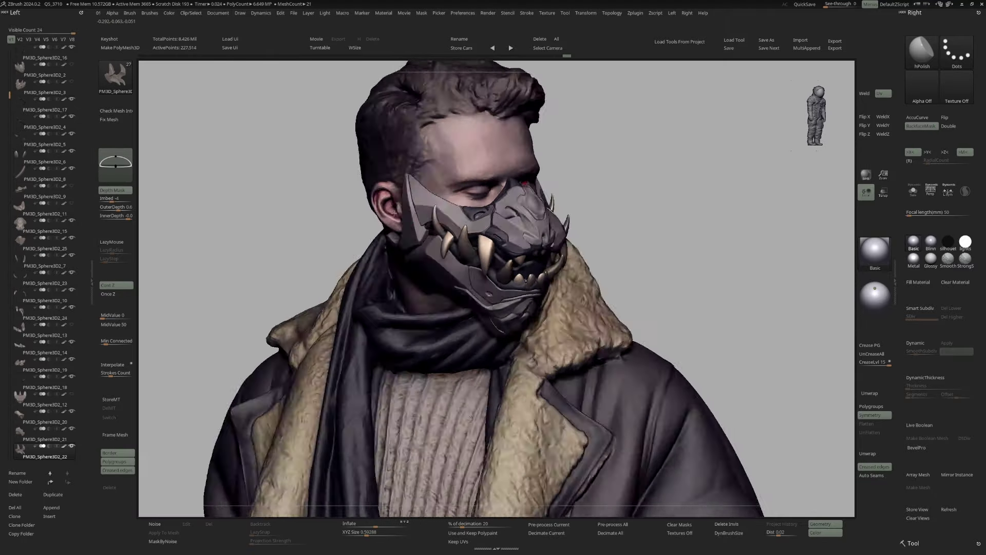
alt+click(410, 210)
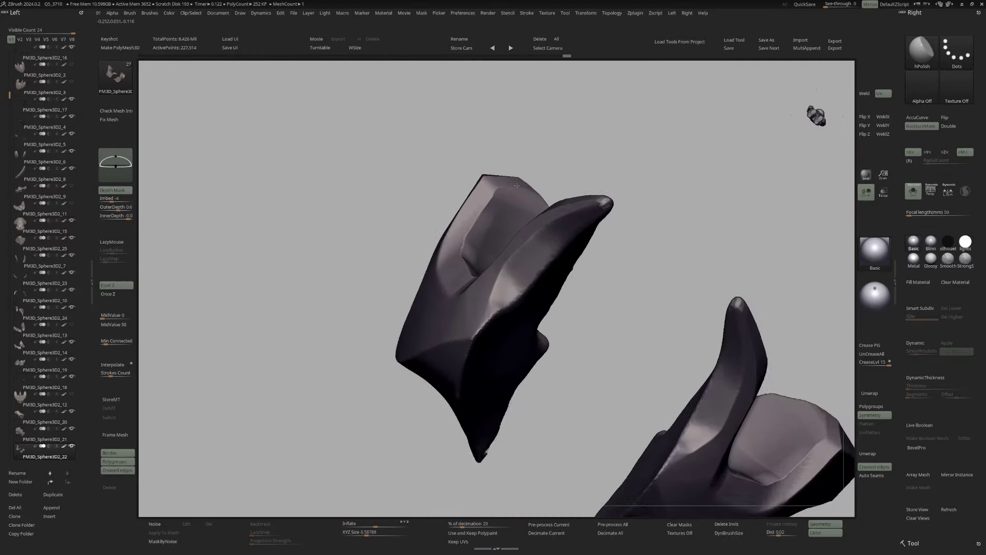
ctrl+shift+drag(431, 261, 470, 207)
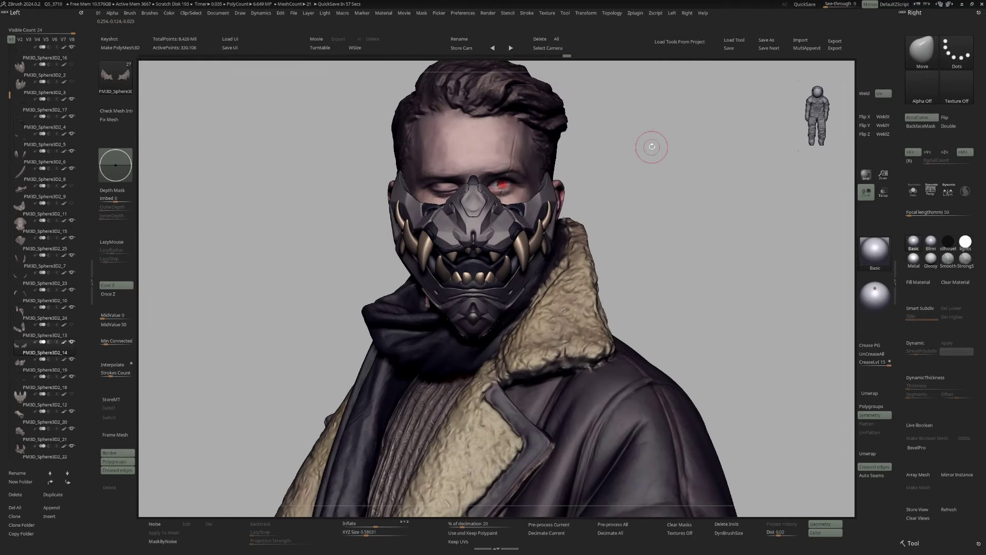
Give the brush the Alpha 89 dot alpha and solo the small angular mask piece
key(alt+a)
click(816, 396)
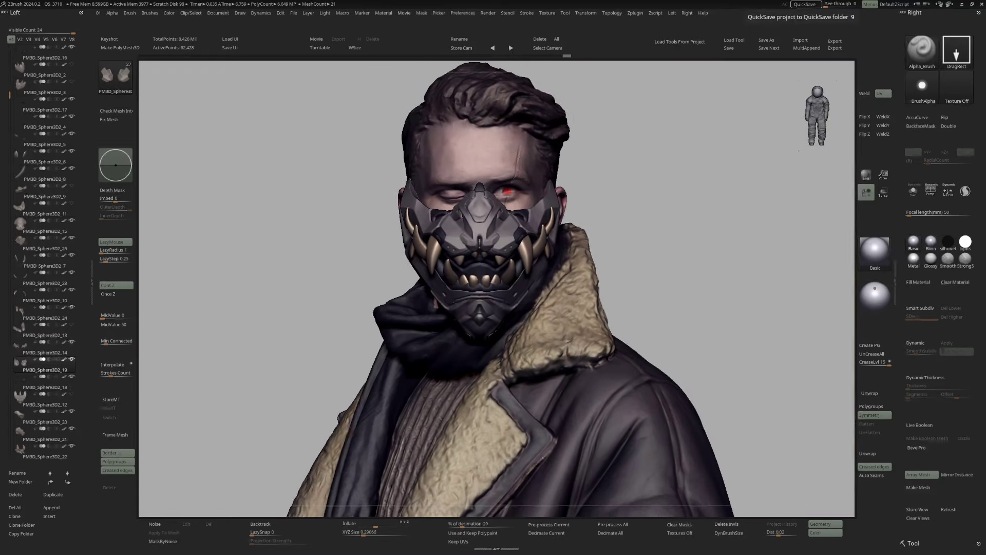
key(space)
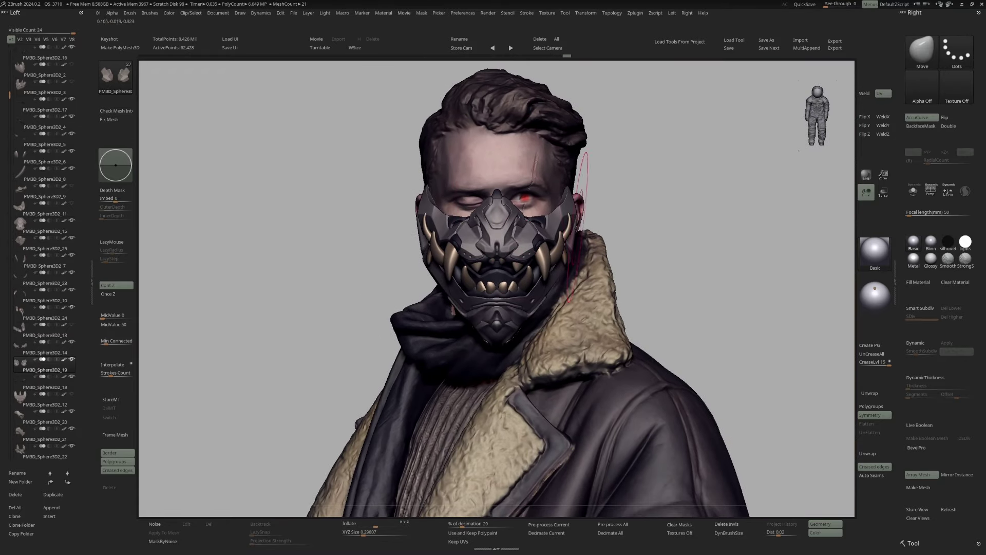
key(ctrl+shift)
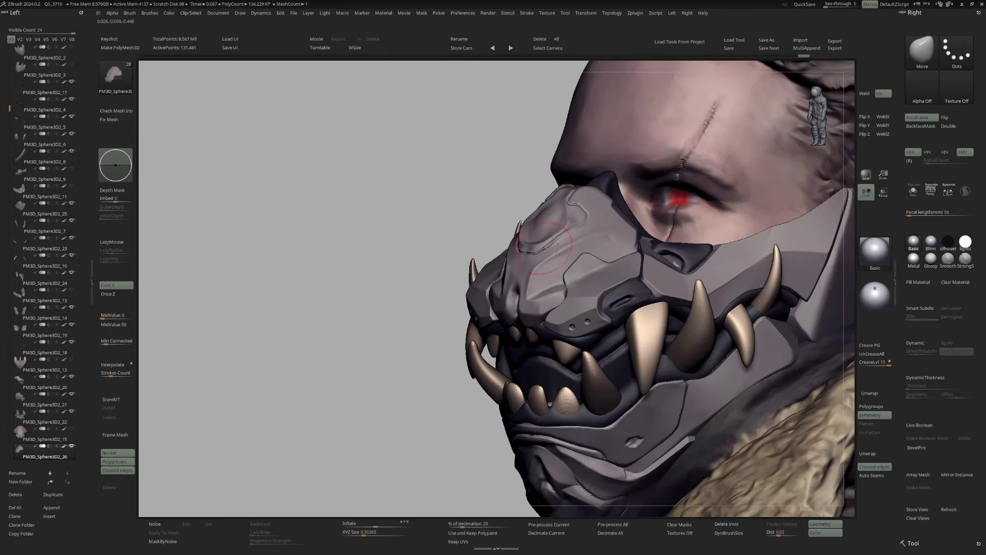
click(581, 252)
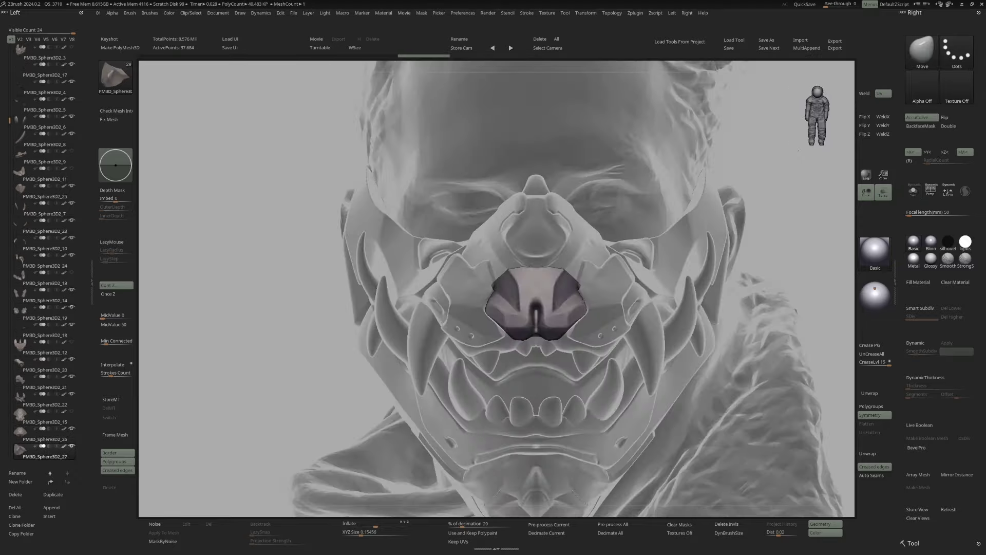
Toggle Solo on the PM3D_Sphere3D2_26 nose piece and orbit it to a new angle
right_drag(581, 303, 582, 294)
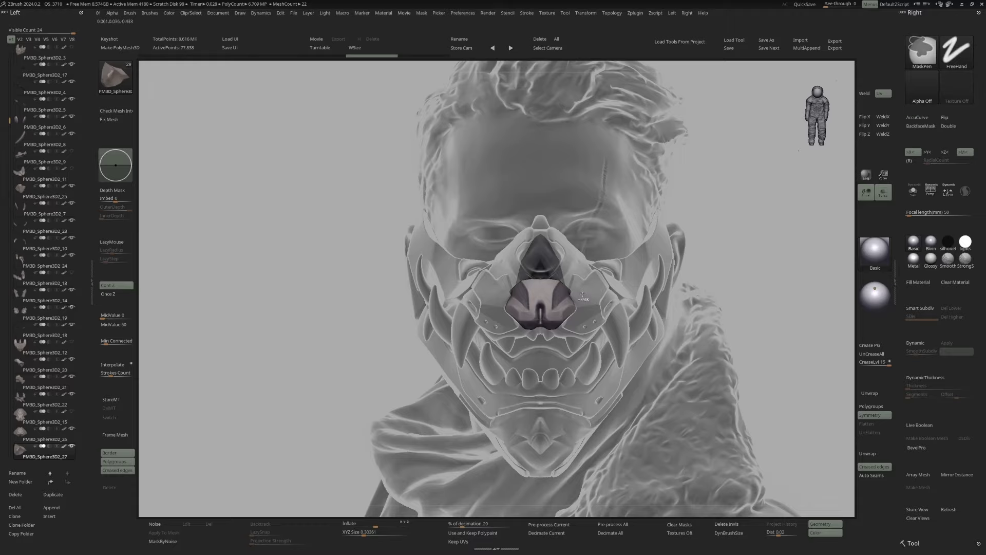
alt+click(582, 295)
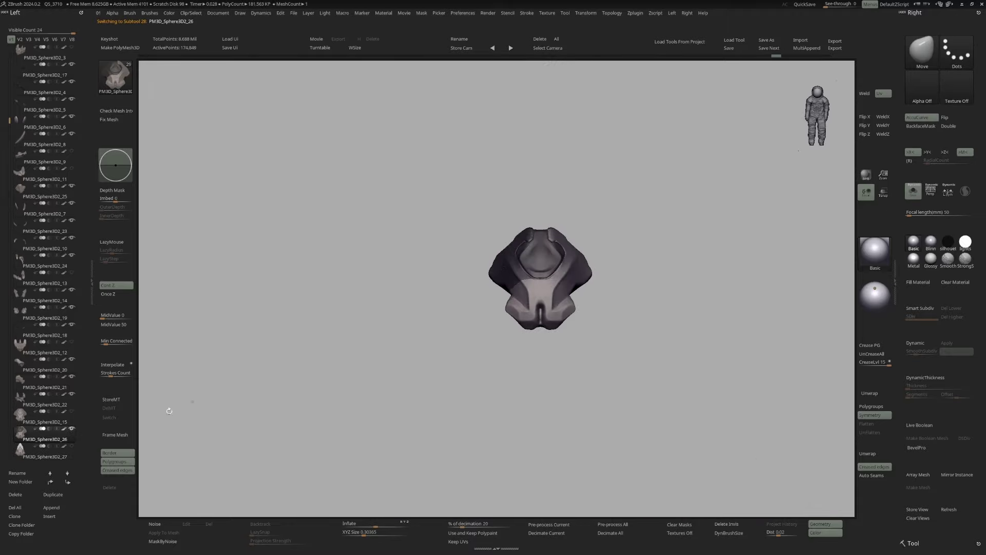
alt+click(602, 242)
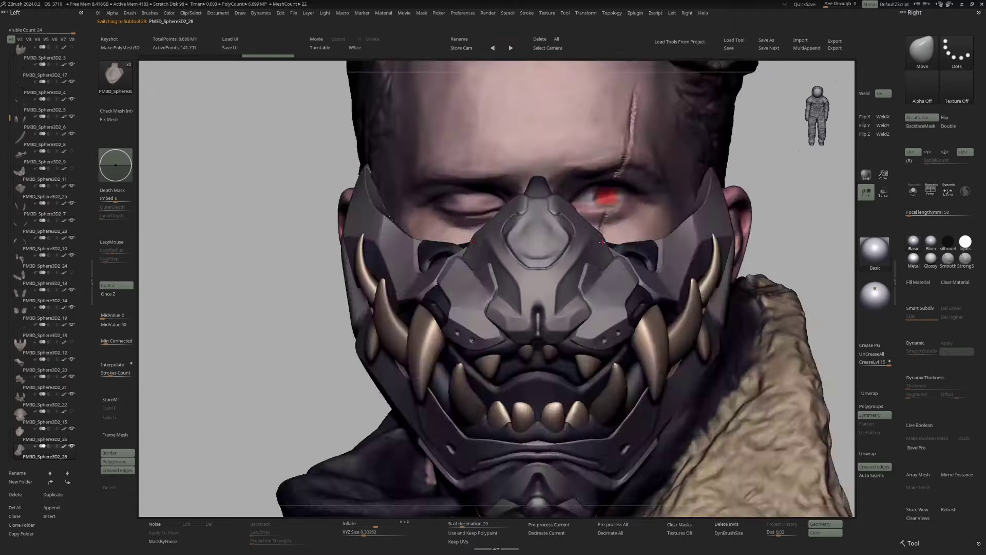
alt+click(567, 234)
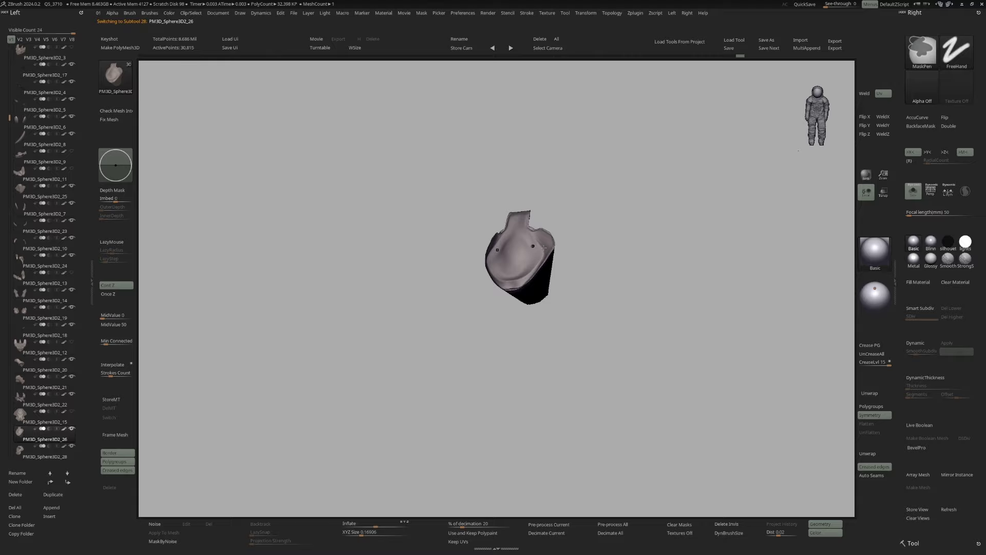
right_drag(543, 247, 538, 191)
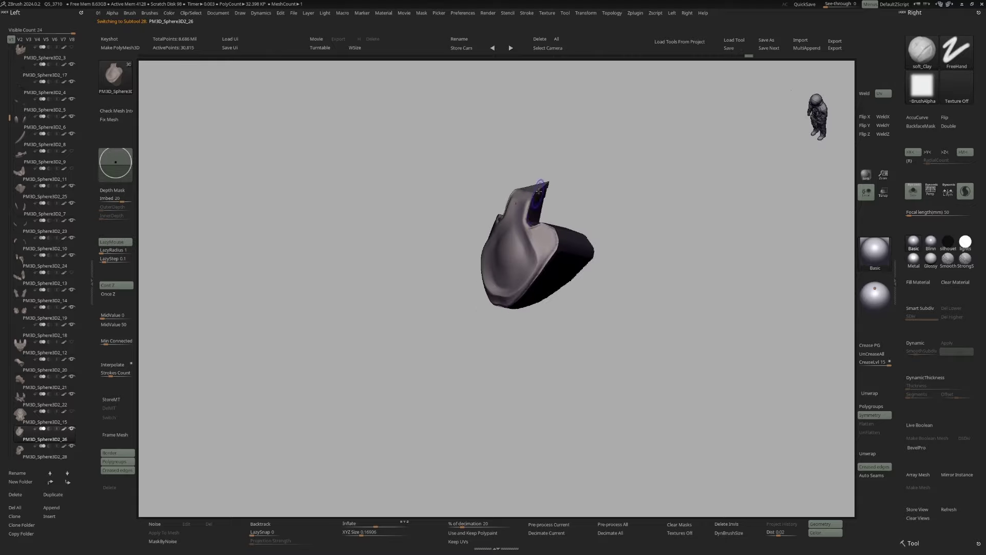
Trim the nose piece with several cut lines, then snap it to a front view
right_drag(541, 254, 565, 246)
ctrl+shift+drag(532, 211, 547, 240)
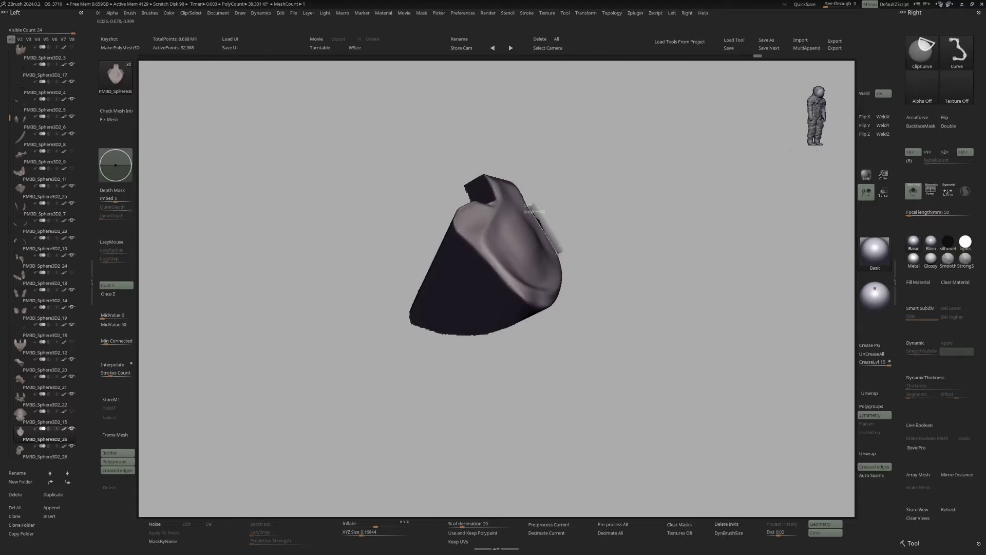
mouse_move(558, 254)
right_down()
mouse_move(583, 268)
mouse_move(565, 268)
mouse_move(569, 212)
mouse_move(544, 215)
right_up()
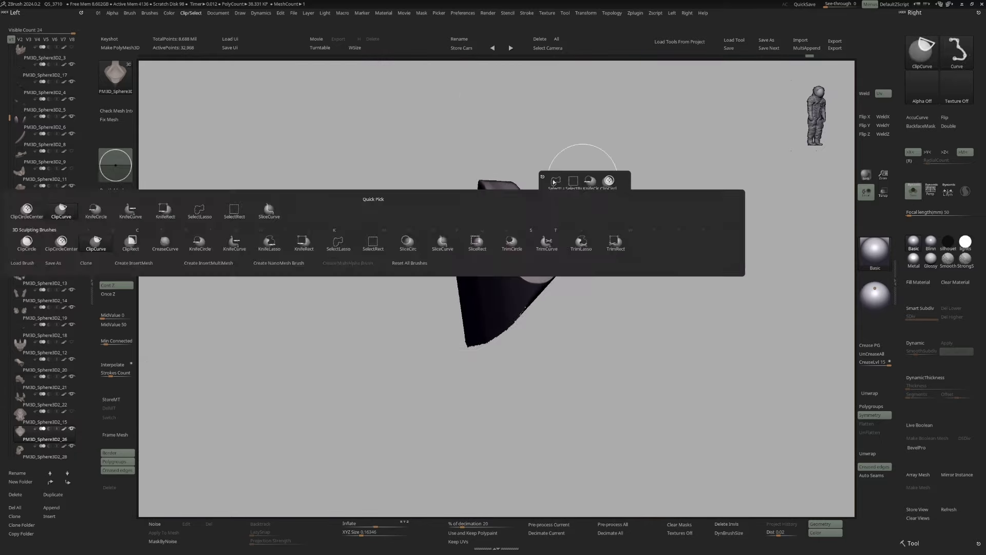
ctrl+shift+drag(494, 159, 518, 193)
mouse_move(518, 194)
right_down()
mouse_move(579, 257)
mouse_move(565, 213)
right_up()
ctrl+shift+drag(565, 213, 581, 236)
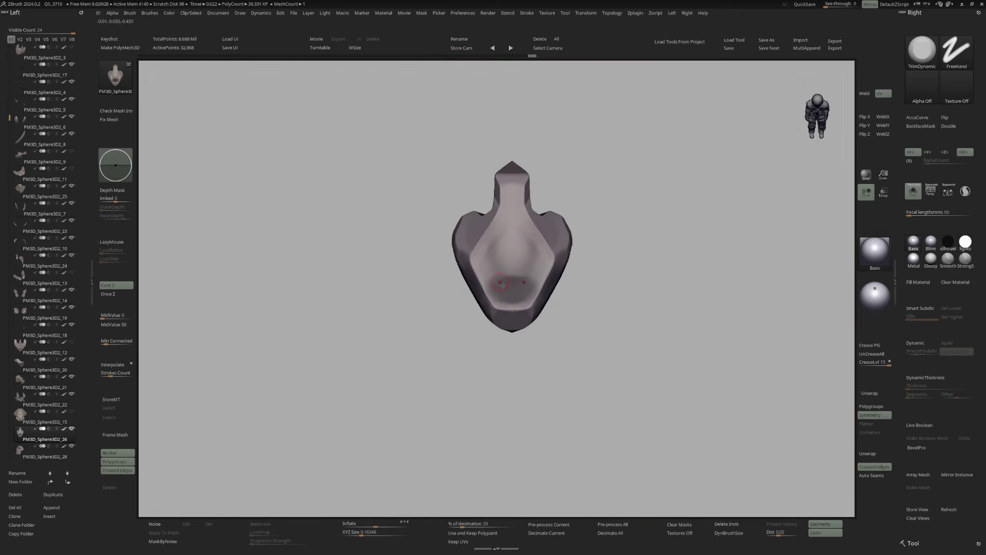
drag(542, 244, 497, 242)
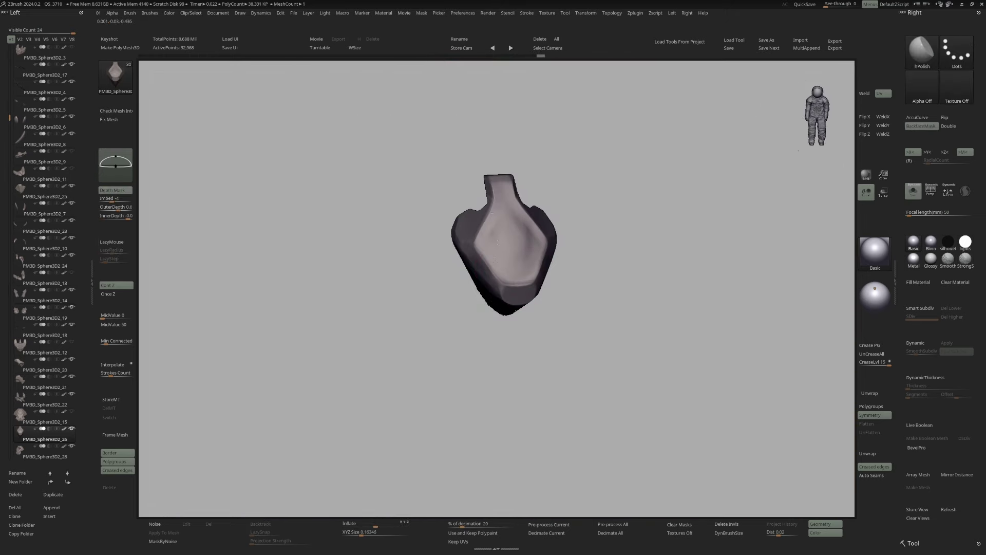
shift+drag(507, 198, 538, 236)
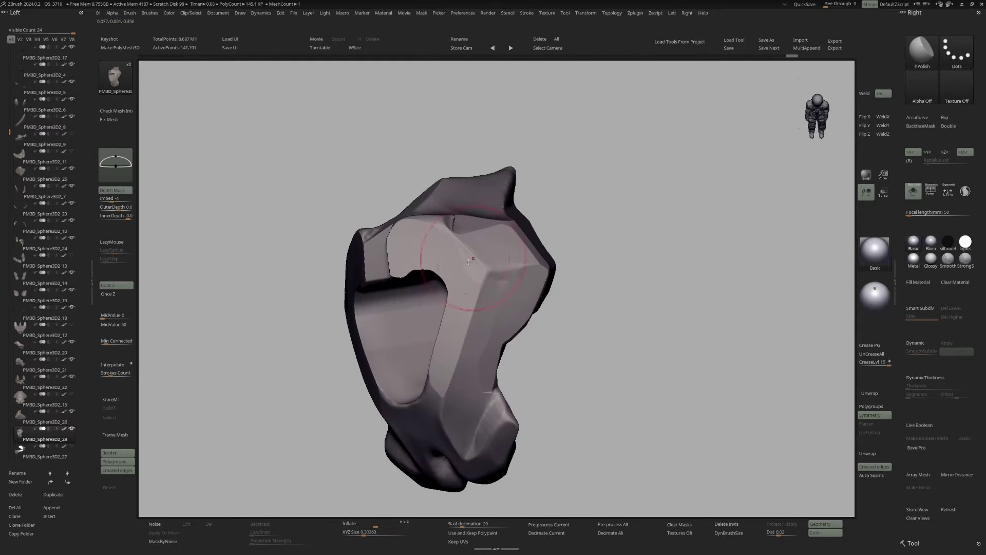
Rotate the isolated mask plate and check its fit on the bust in side profile
right_drag(468, 261, 528, 278)
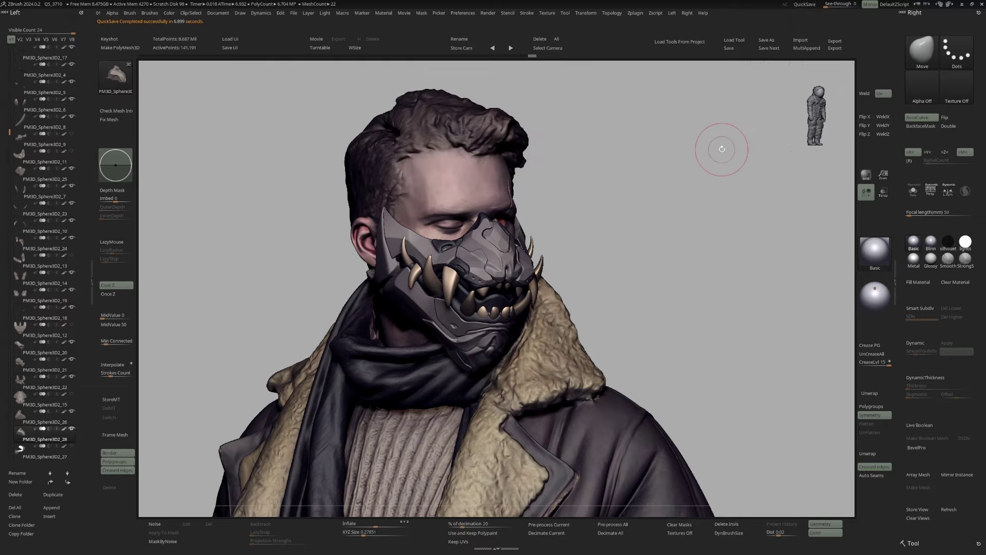
mouse_move(722, 149)
mouse_down()
mouse_move(627, 231)
mouse_move(623, 248)
mouse_move(554, 242)
mouse_up()
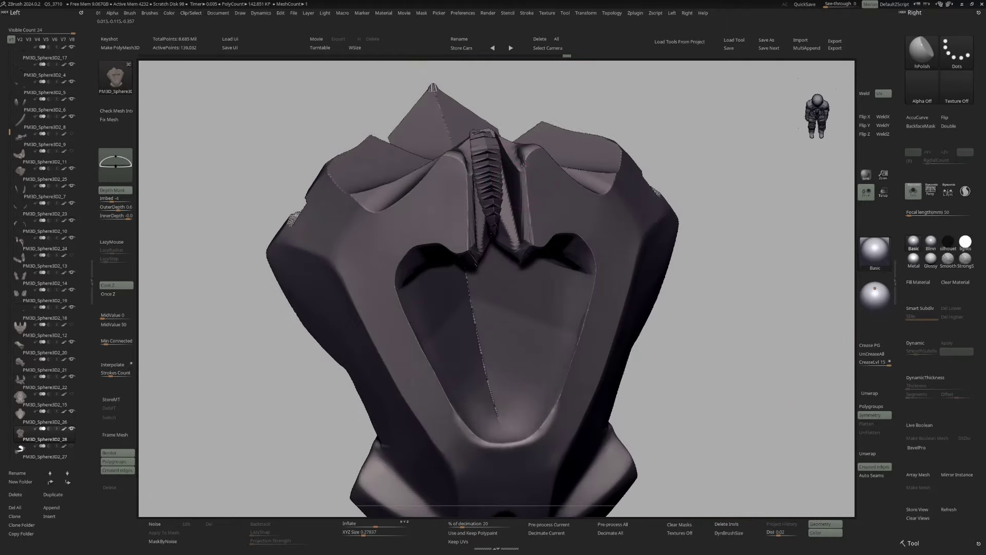
right_drag(522, 165, 512, 184)
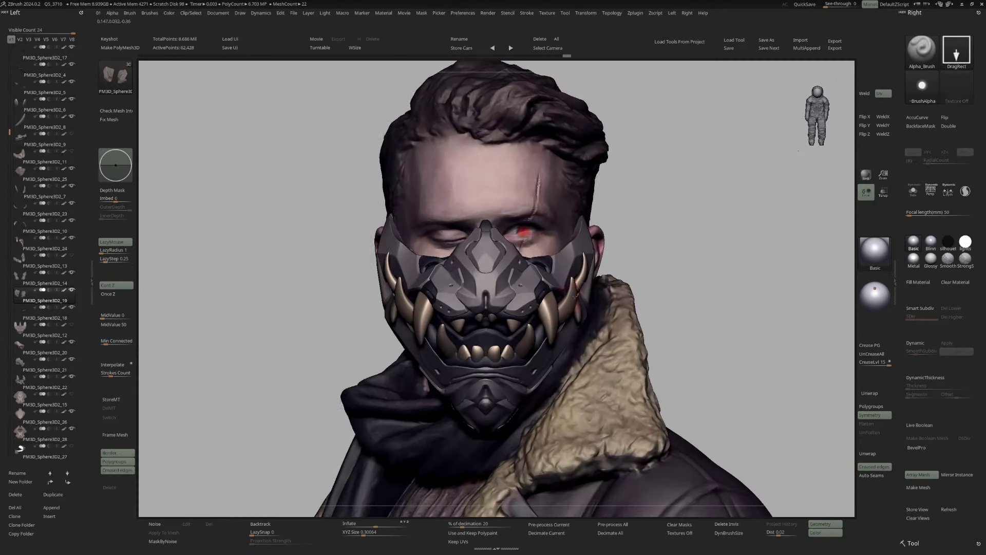
Clip the edge of PM3D_Sphere3D2_20 with a ClipCurve stroke, then check it in three-quarter view
drag(584, 292, 635, 255)
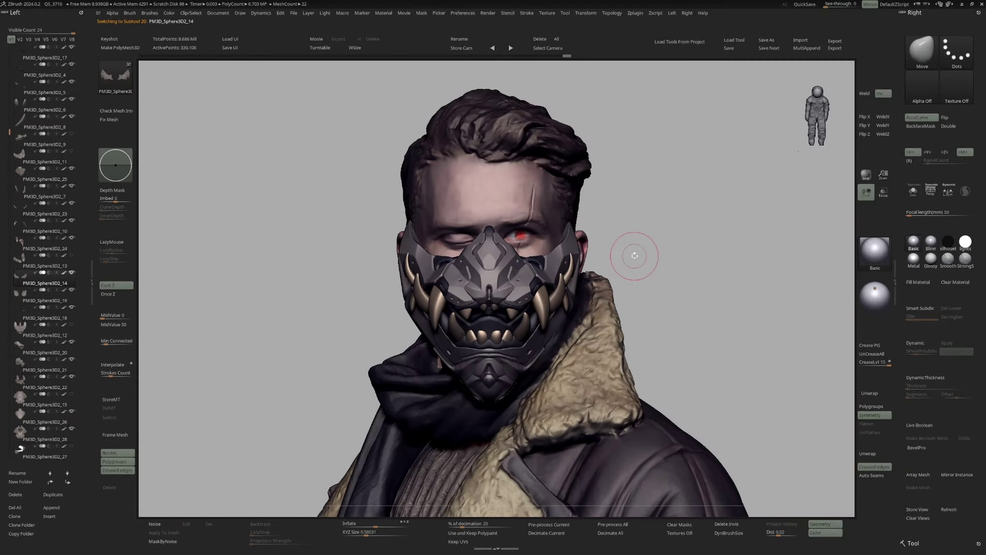
drag(475, 416, 609, 289)
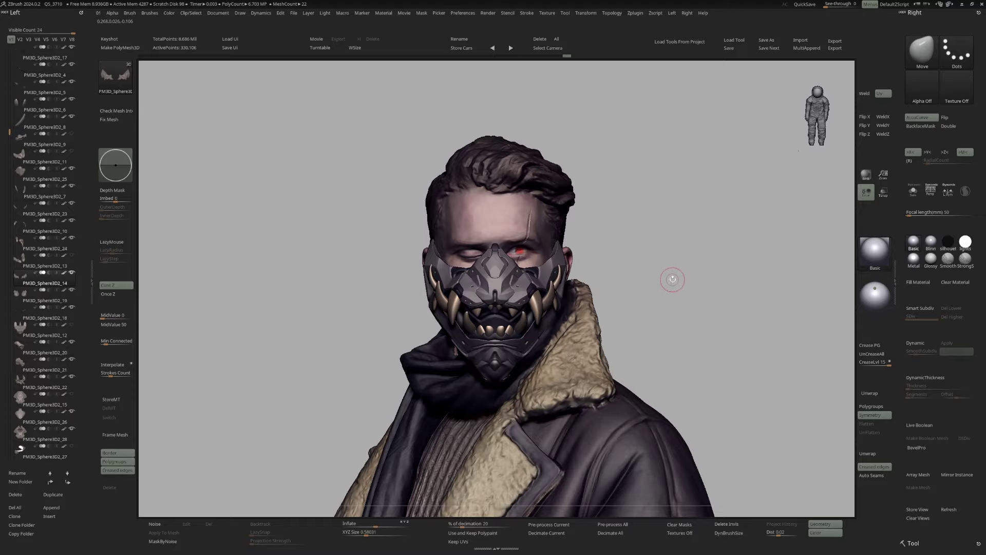
alt+click(489, 308)
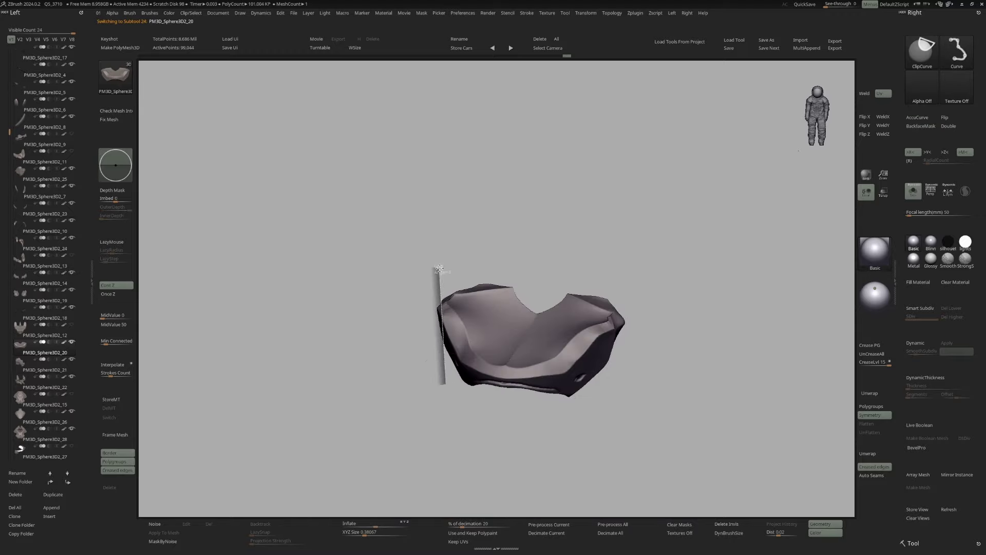
ctrl+shift+drag(439, 268, 471, 309)
key(w)
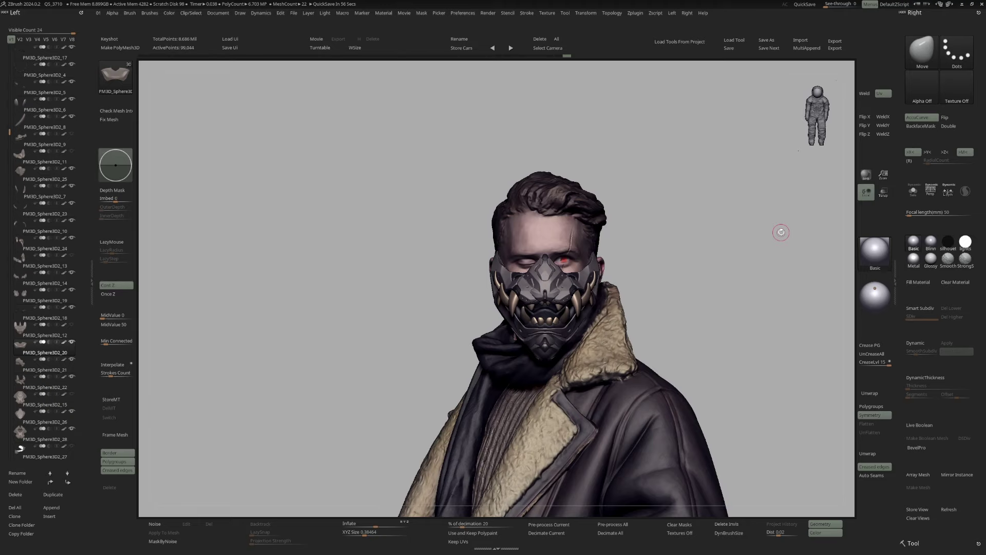
drag(781, 232, 634, 304)
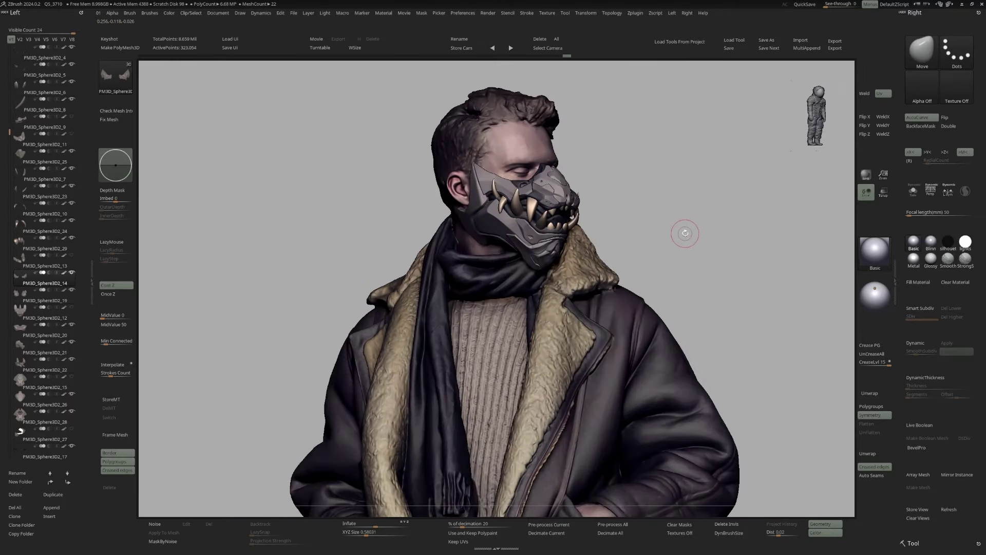
Polish PM3D_Sphere3D2_19 with hPolish, toggling Solo to compare it alone and on the bust
alt+click(564, 210)
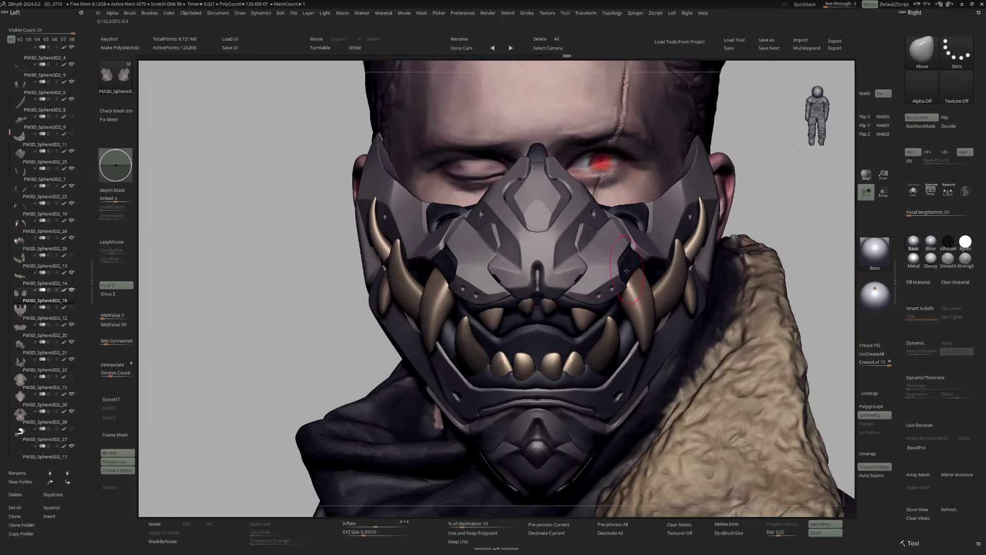
drag(760, 191, 726, 187)
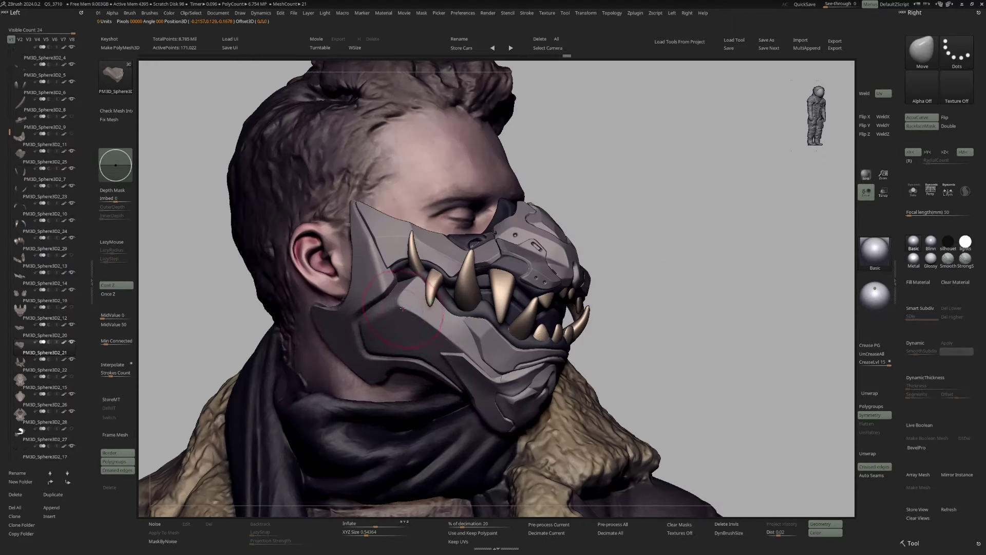
key(ctrl+shift+f)
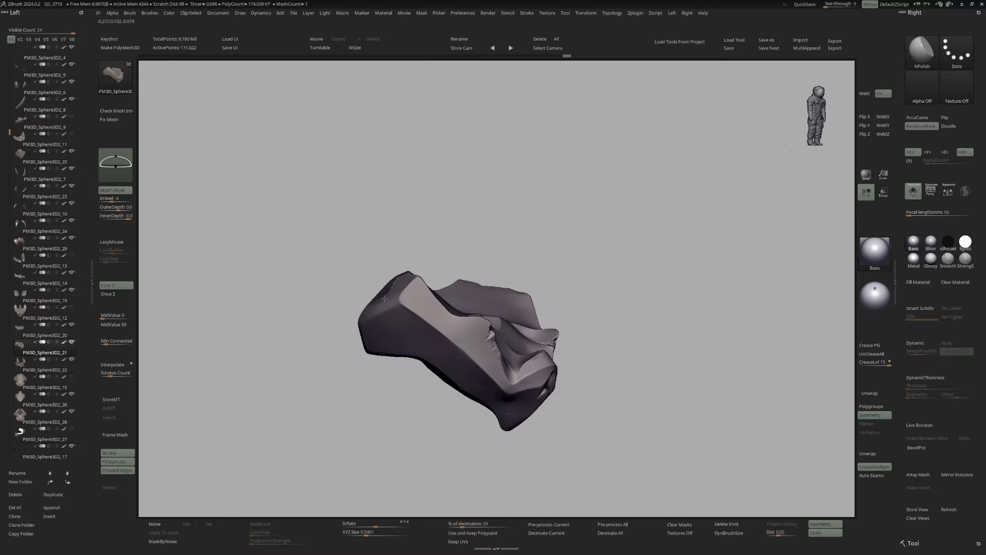
key(ctrl+shift+f)
key(ctrl+shift+f)
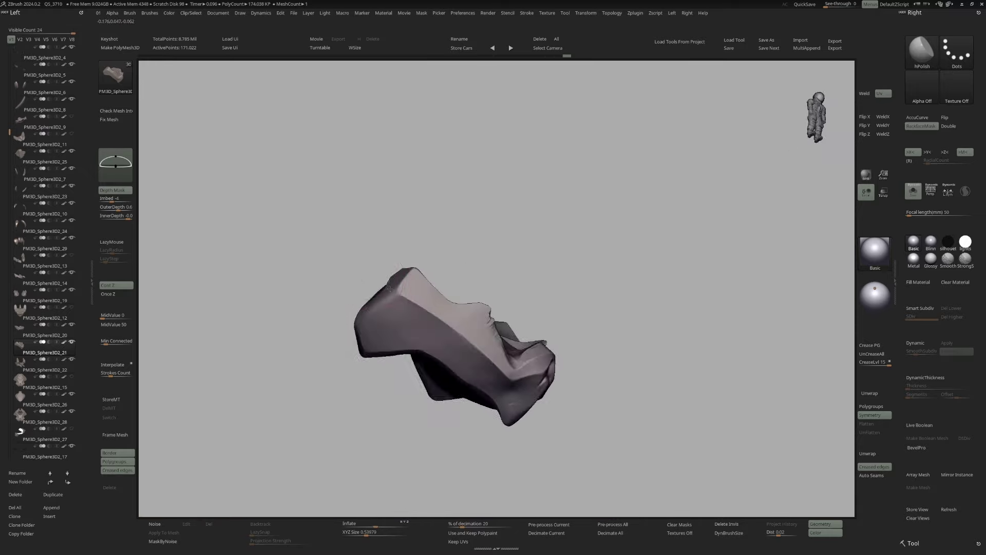
key(ctrl+shift+f)
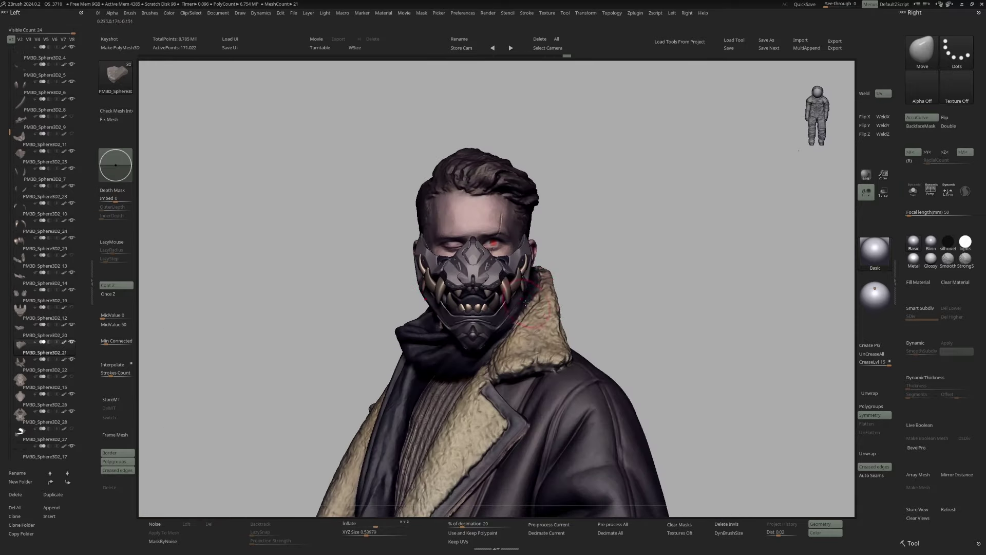
key(ctrl+shift+f)
drag(631, 301, 528, 289)
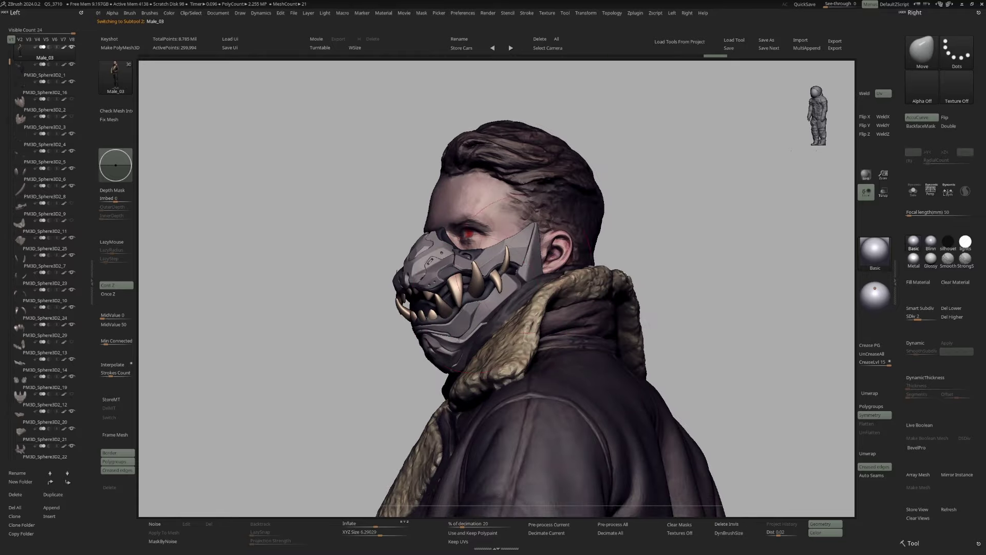
key(ctrl+shift+f)
key(ctrl+shift+f)
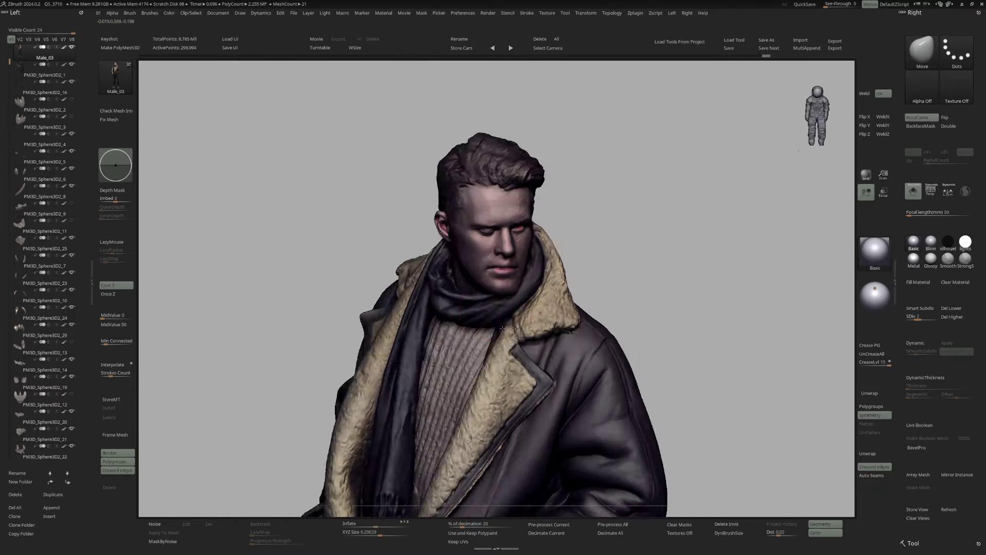
mouse_move(627, 260)
mouse_down()
mouse_move(610, 258)
mouse_move(638, 276)
mouse_up()
drag(629, 214, 570, 219)
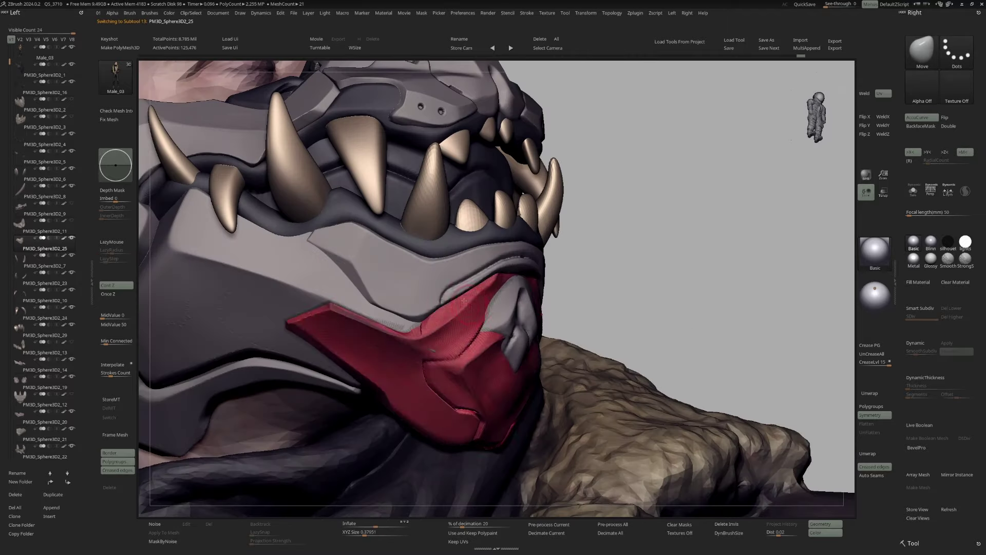
alt+click(506, 275)
mouse_move(506, 275)
right_down()
mouse_move(487, 252)
mouse_move(480, 268)
right_up()
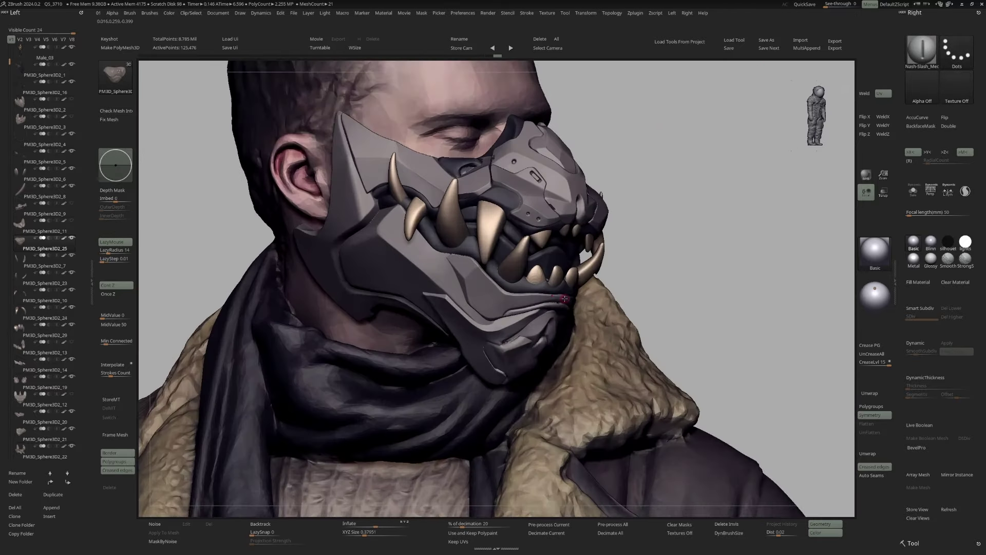
mouse_move(760, 67)
right_down()
mouse_move(547, 310)
mouse_move(524, 313)
mouse_move(560, 319)
mouse_move(506, 312)
mouse_move(529, 308)
mouse_move(538, 268)
mouse_move(493, 298)
mouse_move(514, 257)
right_up()
alt+click(547, 310)
right_click(524, 313)
right_click(506, 311)
key(b)
key(m)
key(v)
alt+click(483, 307)
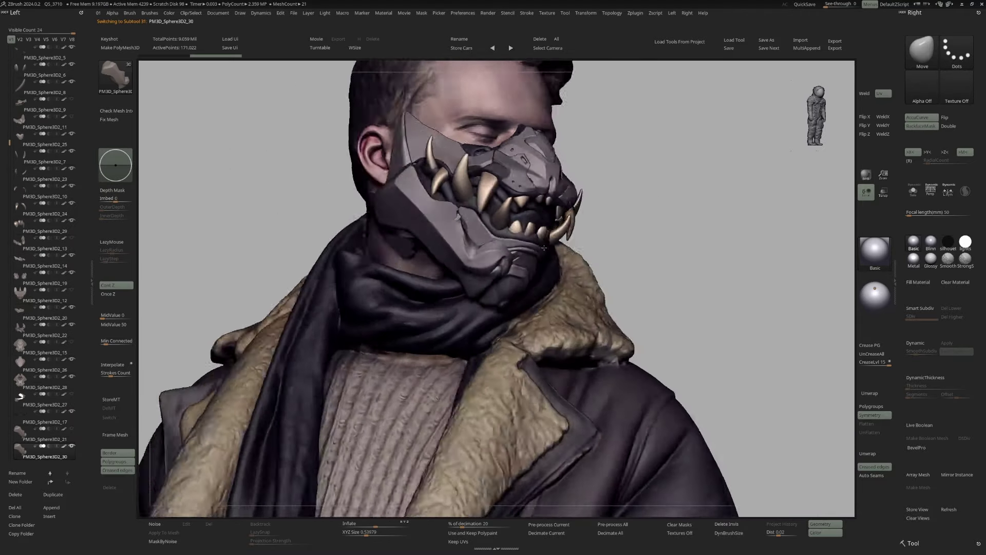
ctrl+shift+click(550, 253)
ctrl+shift+click(631, 253)
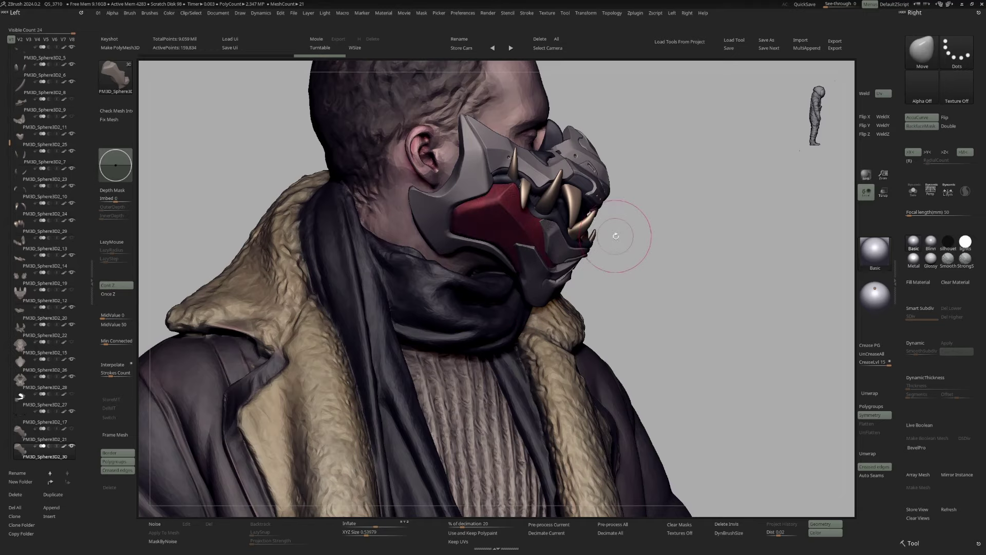
ctrl+shift+click(570, 252)
ctrl+shift+click(616, 277)
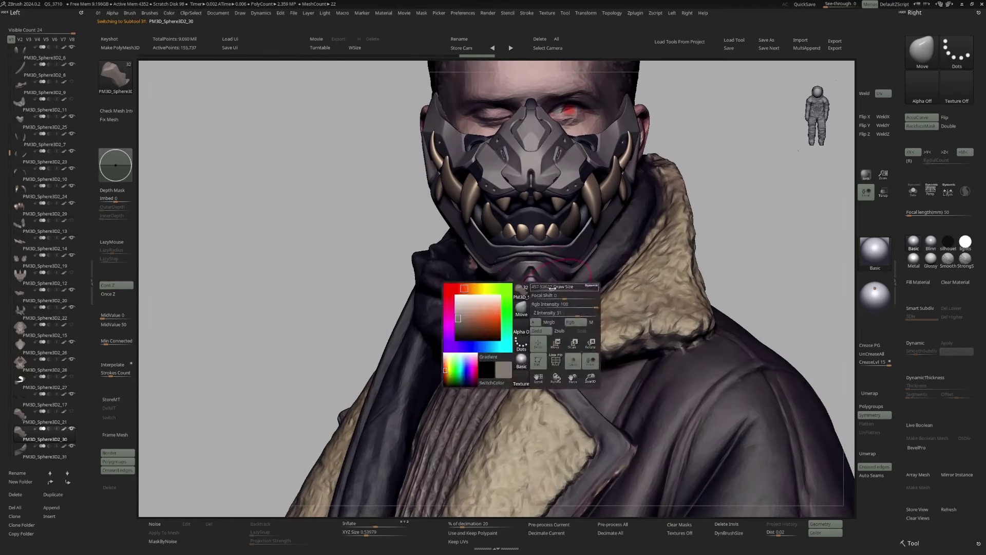
mouse_move(560, 280)
right_down()
mouse_move(534, 288)
mouse_move(544, 304)
mouse_move(572, 270)
right_up()
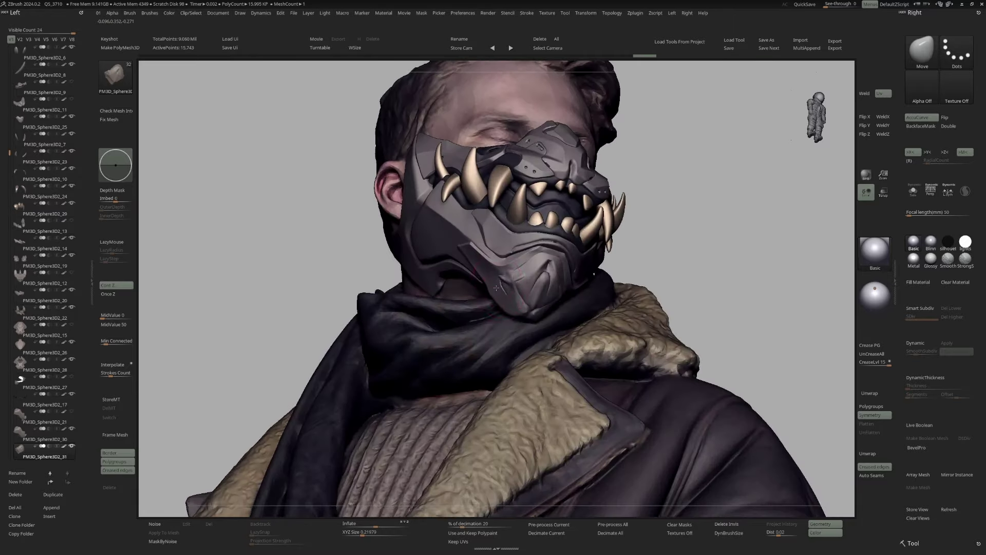
alt+click(572, 269)
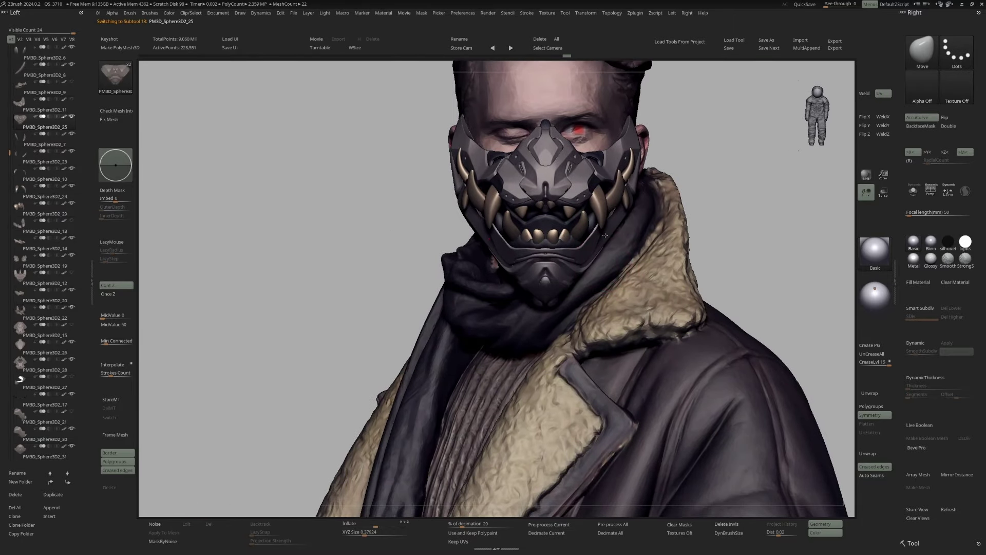
mouse_move(572, 269)
right_down()
mouse_move(597, 228)
mouse_move(703, 195)
mouse_move(503, 288)
right_up()
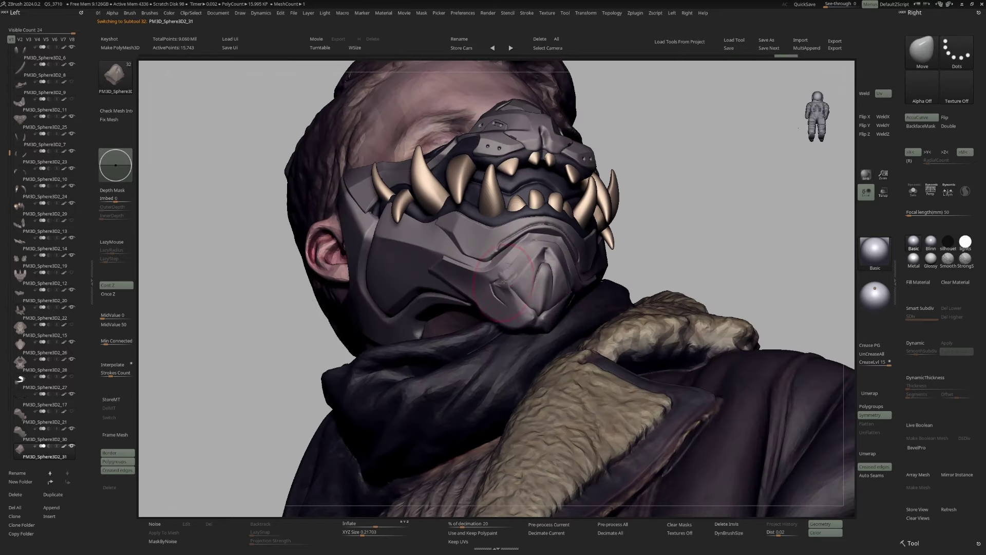
key(b)
key(m)
key(v)
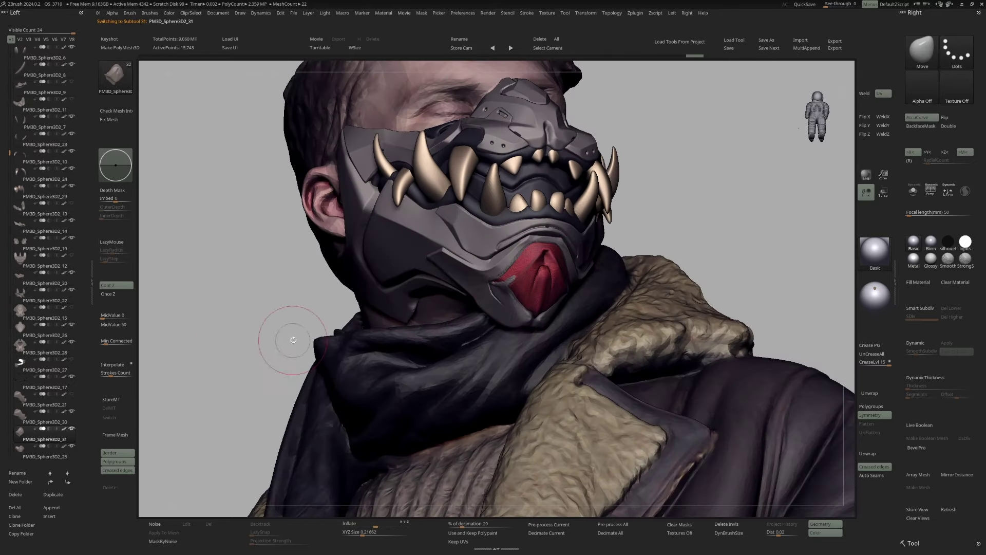
key(space)
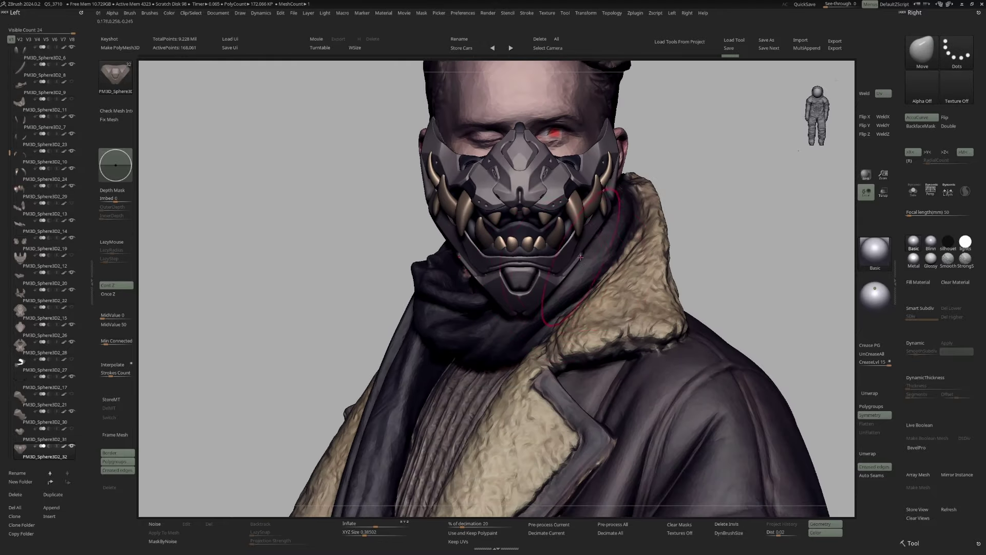
Recheck the mask's sides on the bust, then select and Solo the PM3D_Sphere3D2_14 cheek piece
mouse_move(580, 257)
right_down()
mouse_move(482, 302)
mouse_move(524, 272)
right_up()
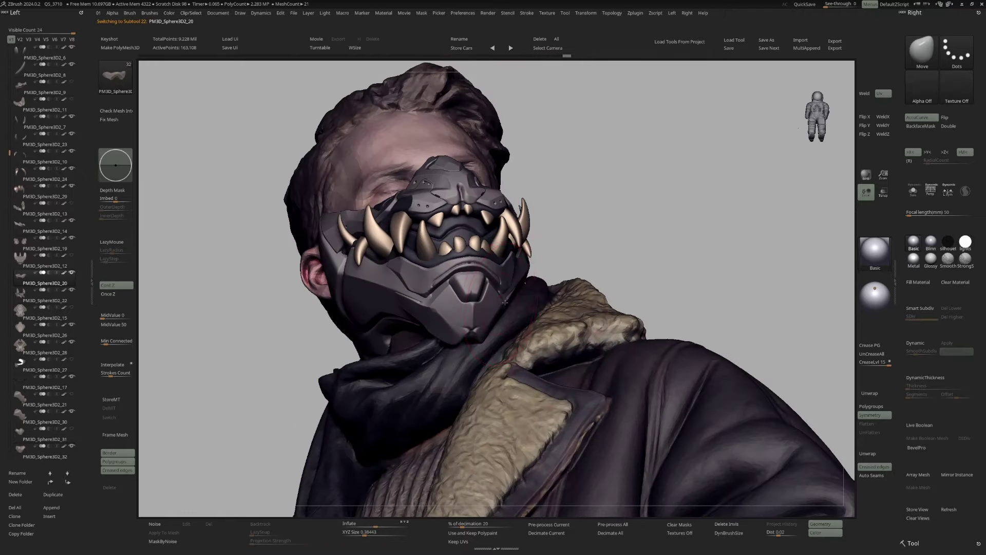
right_drag(526, 311, 669, 225)
alt+click(525, 308)
key(ctrl+shift+f)
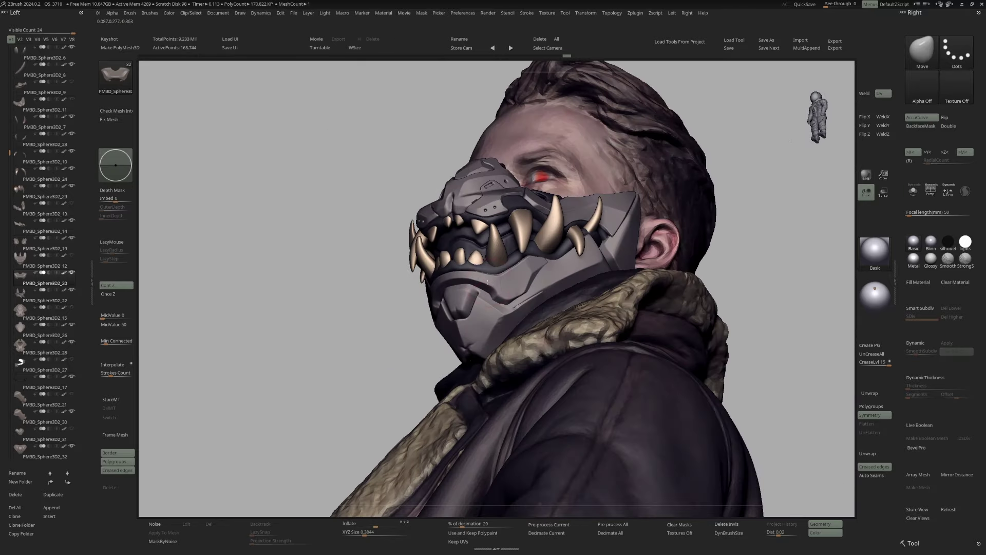
alt+click(507, 307)
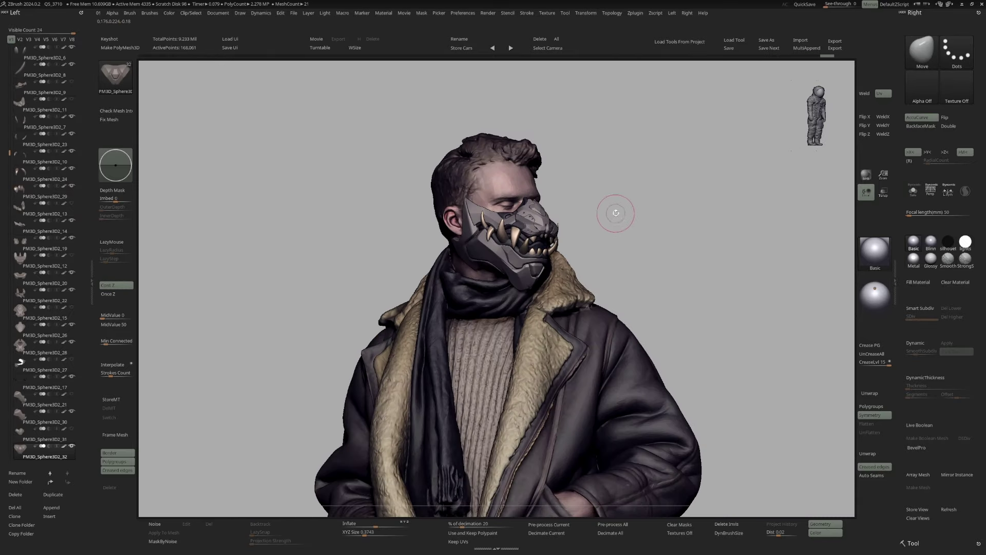
alt+click(537, 212)
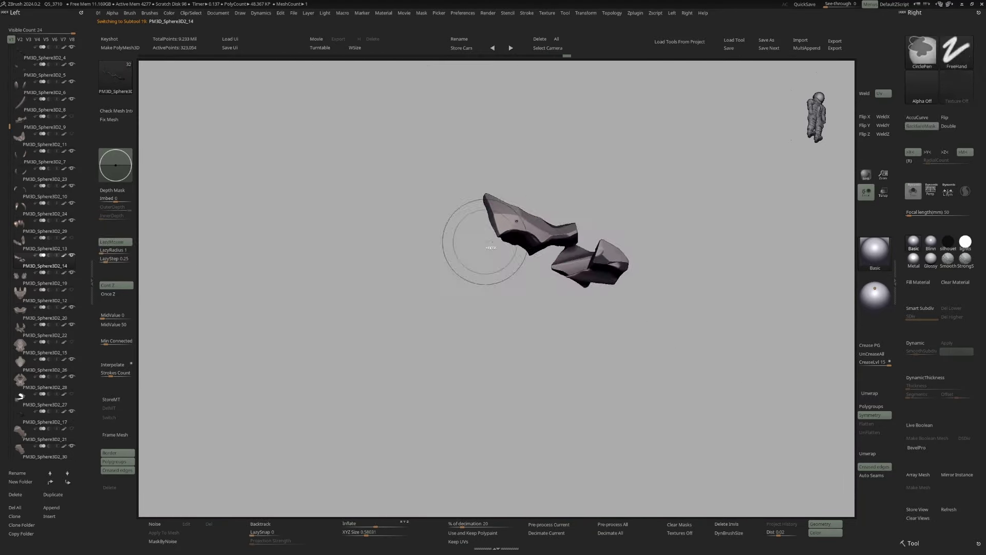
Step between subtools PM3D_Sphere3D2_30 and _14 and show the full masked bust again
alt+click(497, 240)
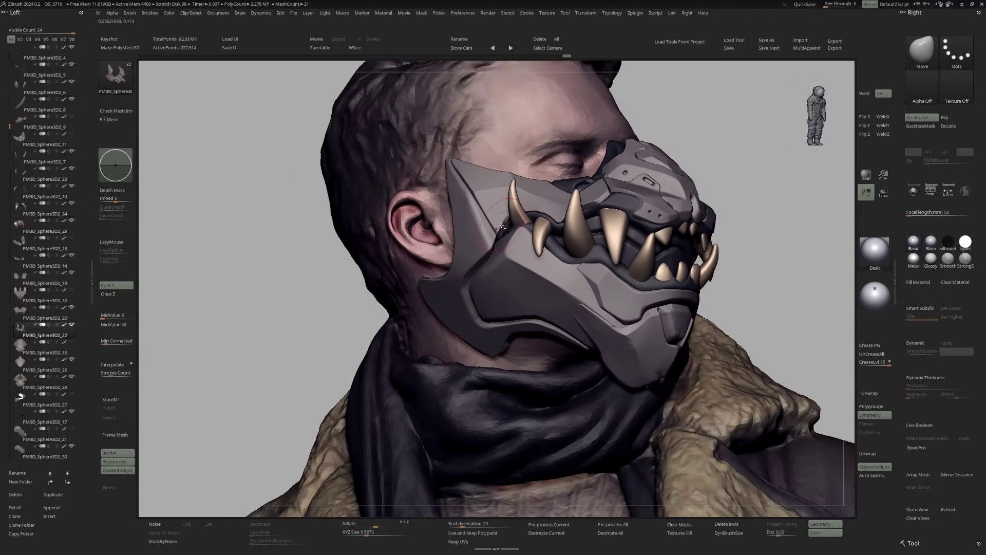
alt+click(501, 226)
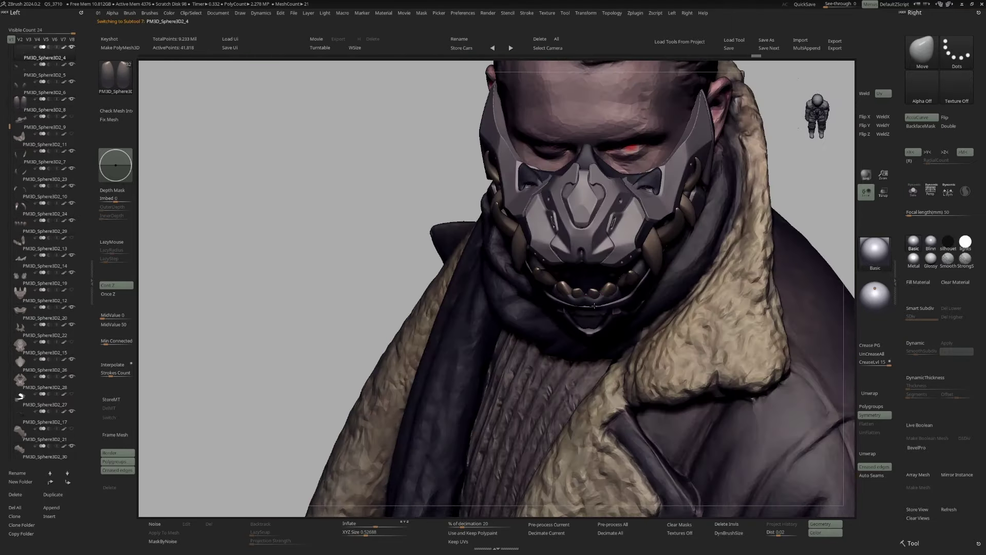
alt+click(611, 305)
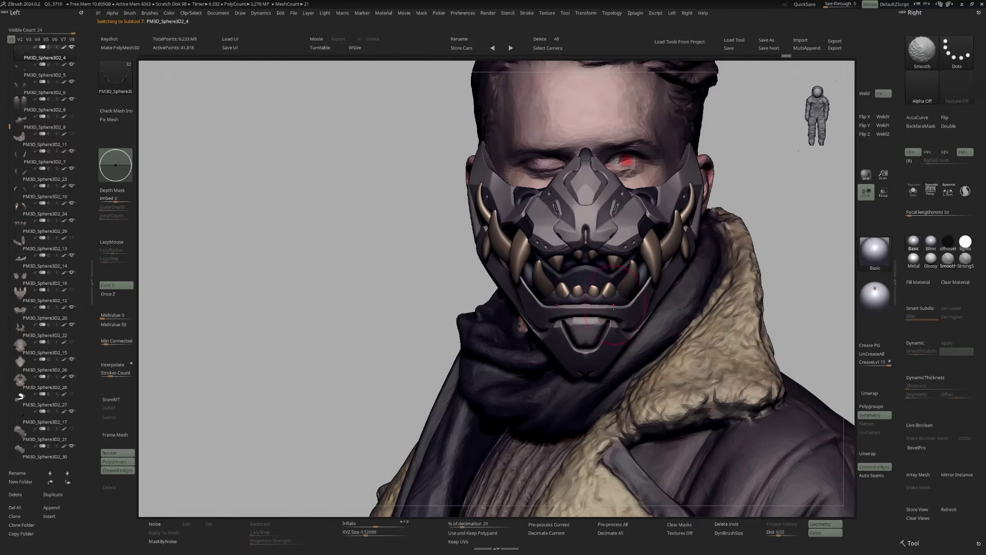
alt+click(637, 294)
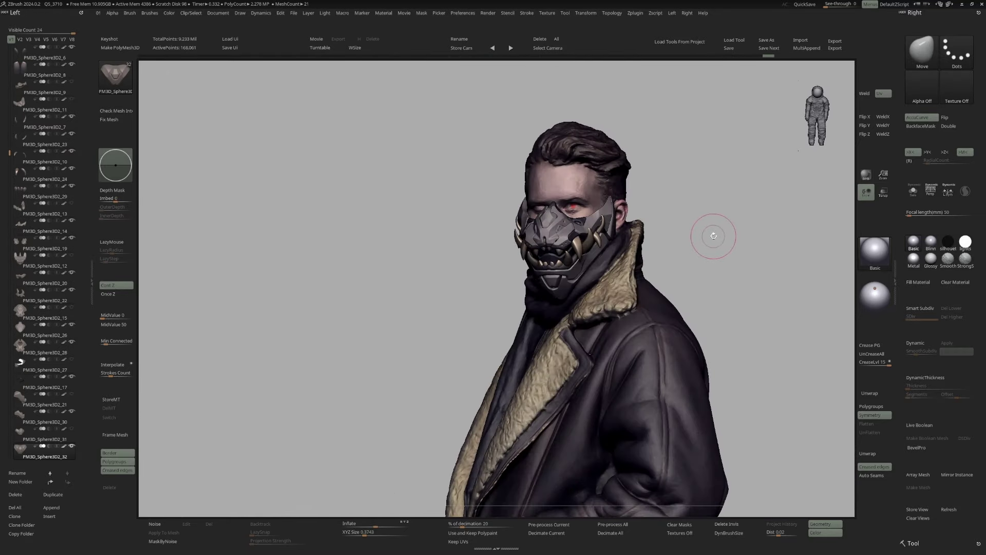
alt+click(578, 226)
key(space)
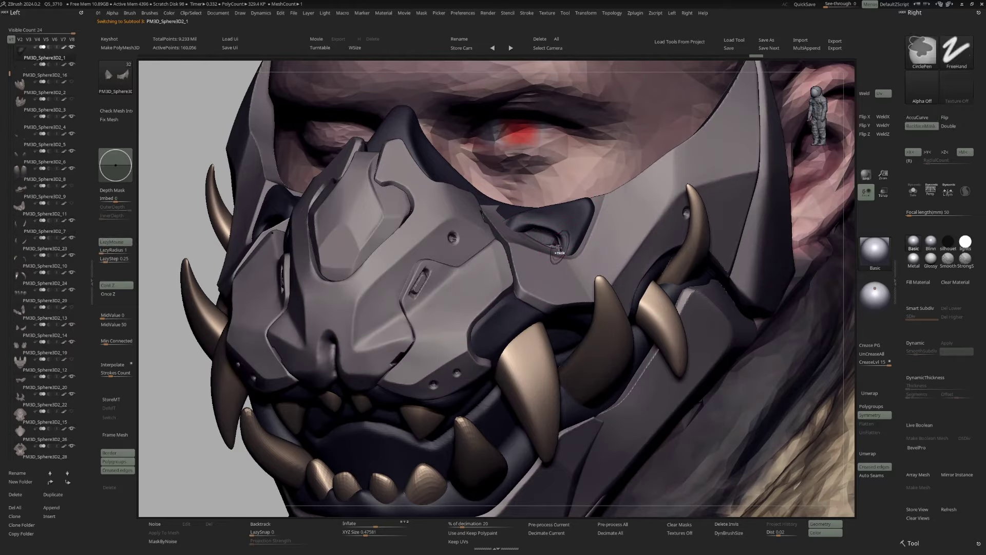
ctrl+right_drag(559, 250, 628, 210)
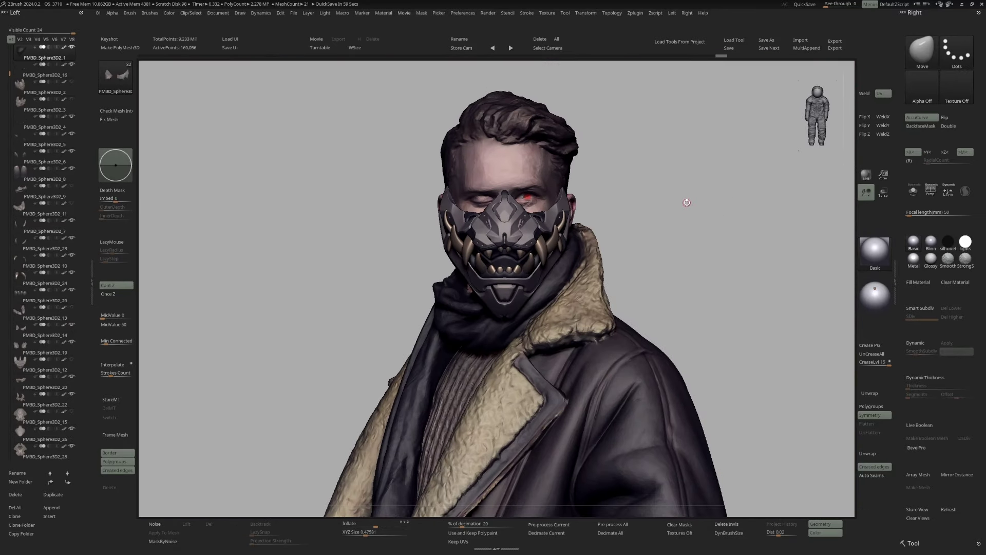
mouse_move(501, 183)
right_down()
mouse_move(507, 216)
mouse_move(478, 195)
mouse_move(438, 234)
mouse_move(518, 199)
right_up()
alt+click(438, 234)
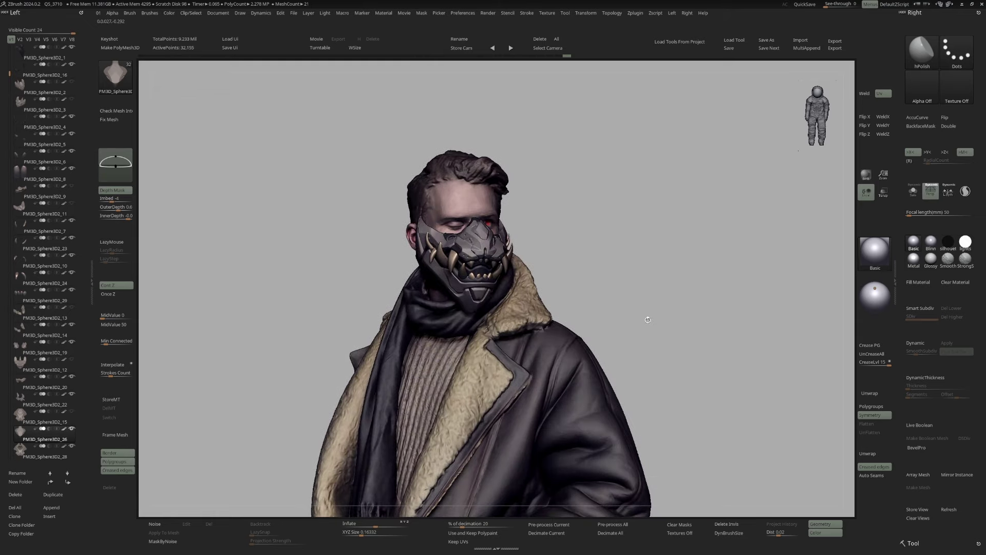
Switch the brush to hPolish (B, H, P) while turning the head to profile and back
mouse_move(652, 303)
mouse_down()
mouse_move(676, 298)
mouse_move(467, 220)
mouse_up()
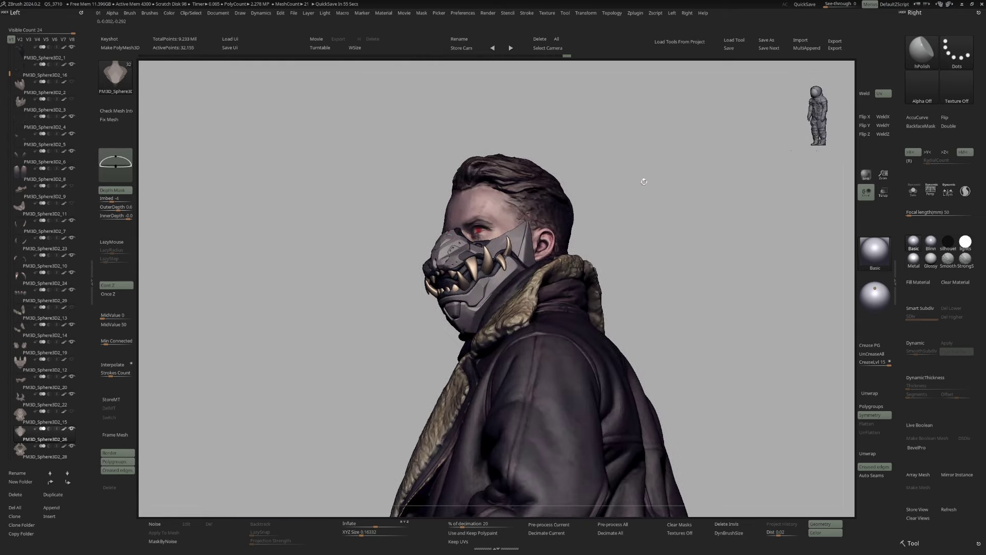
key(b)
key(h)
key(p)
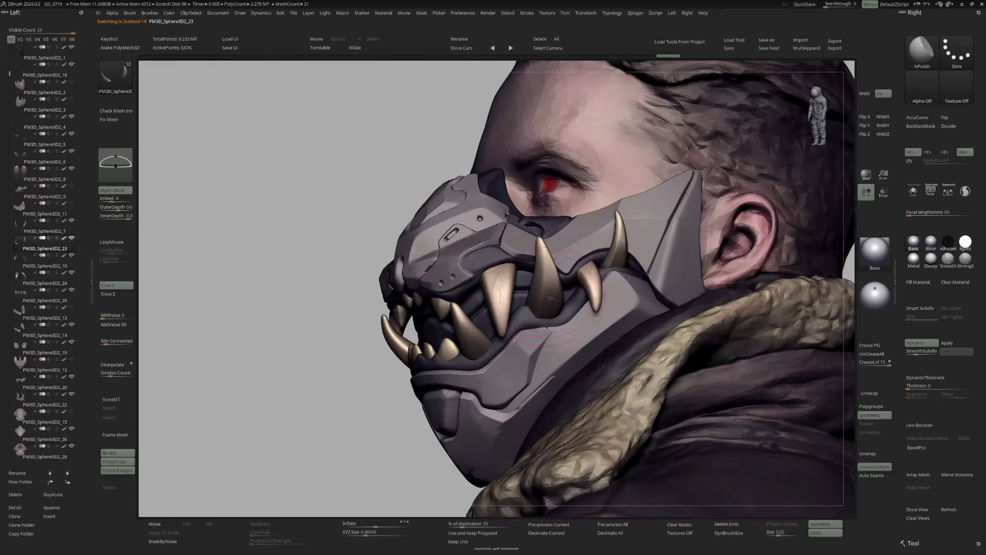
drag(564, 265, 532, 325)
Step through subtools _6, _5, _32 and _30, soloing the PM3D_Sphere3D2_30 cheek plate
alt+click(442, 349)
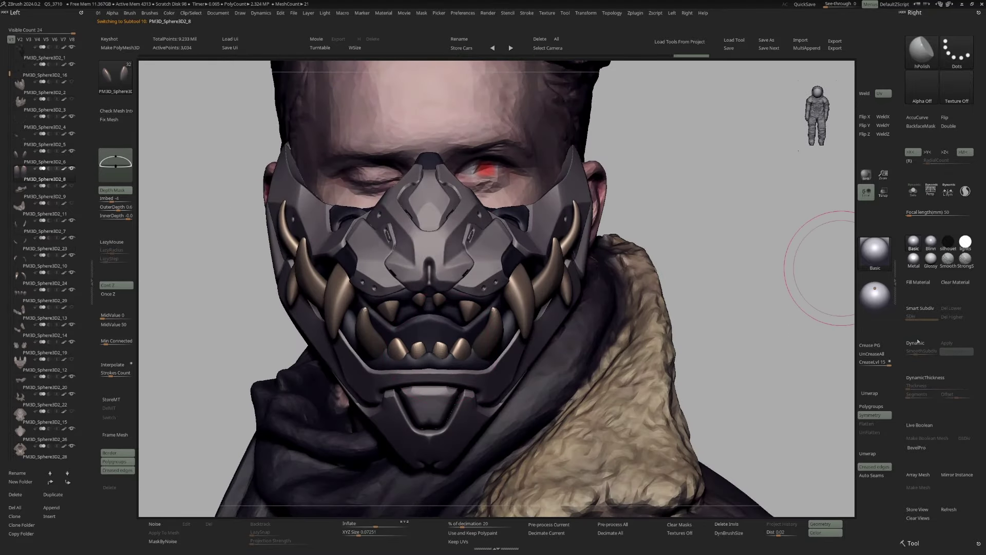
alt+click(536, 253)
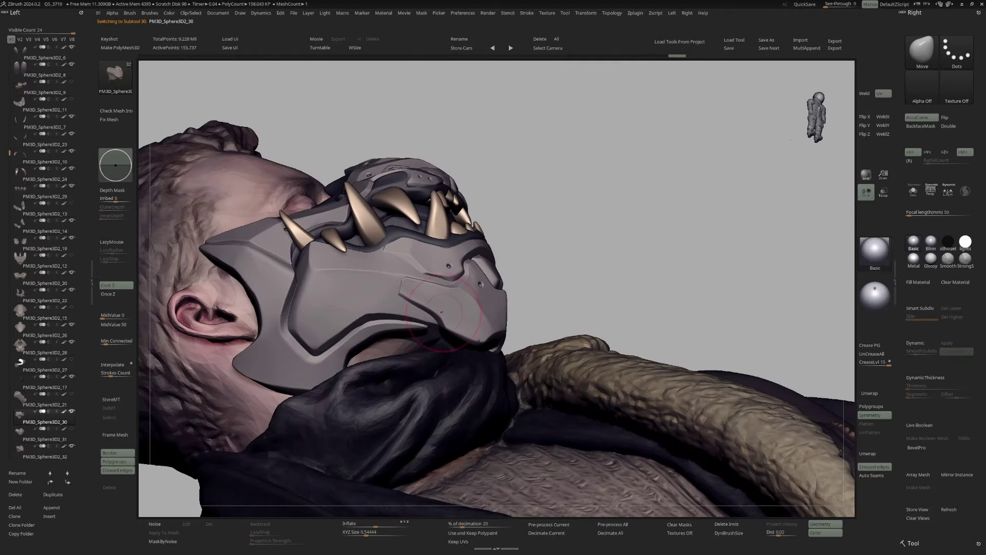
right_drag(443, 312, 499, 316)
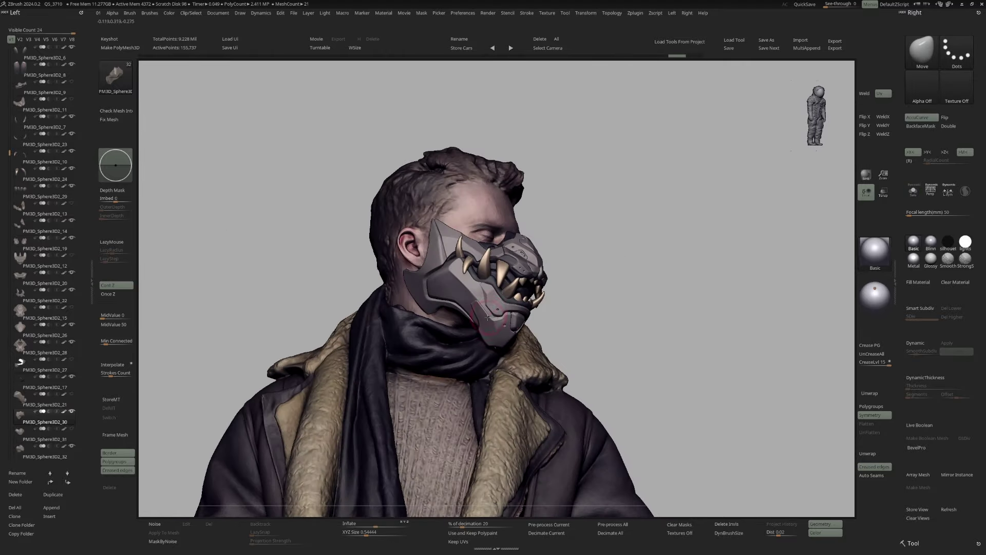
alt+click(488, 317)
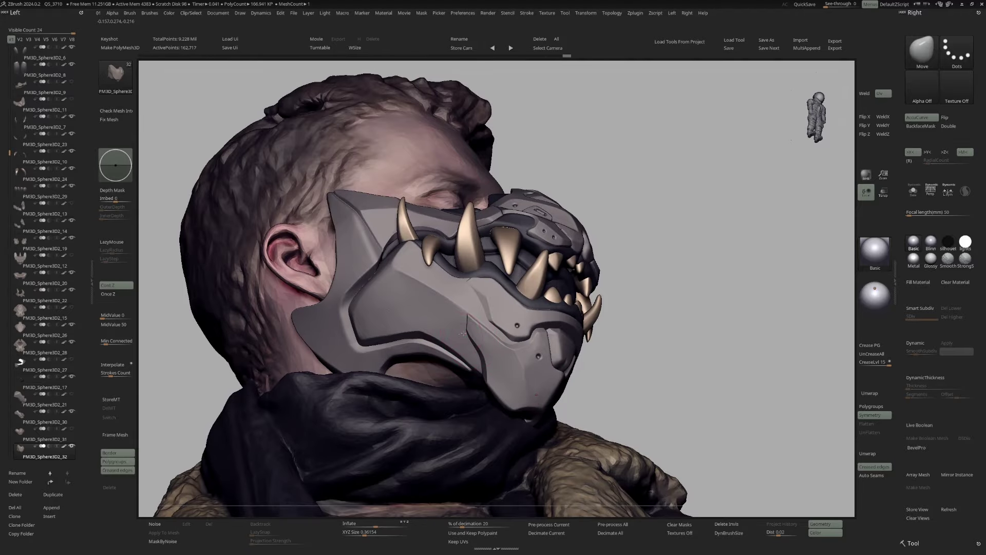
mouse_move(462, 333)
right_down()
mouse_move(448, 346)
mouse_move(512, 335)
right_up()
alt+click(447, 346)
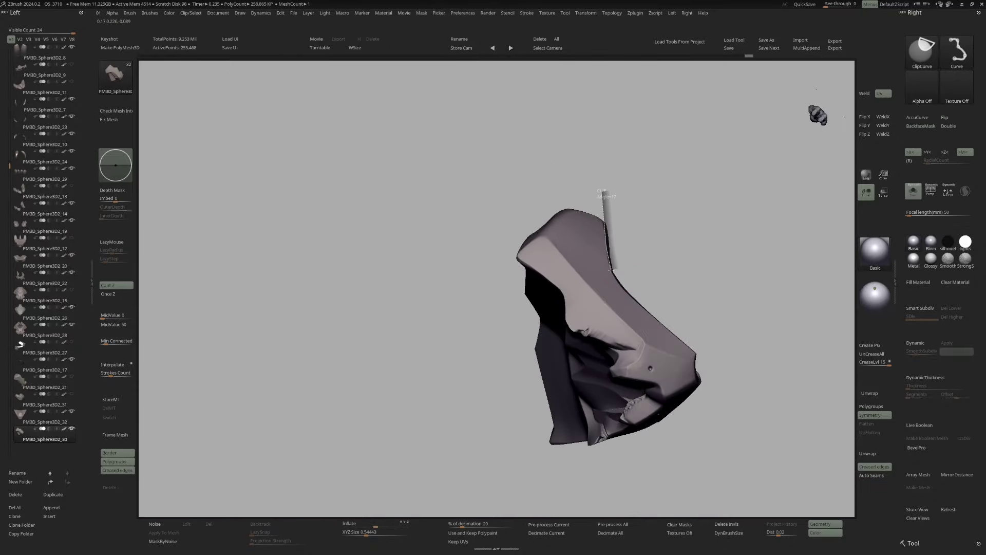
Select subtools _22 and _30 and bring the full masked bust back into view
alt+click(538, 292)
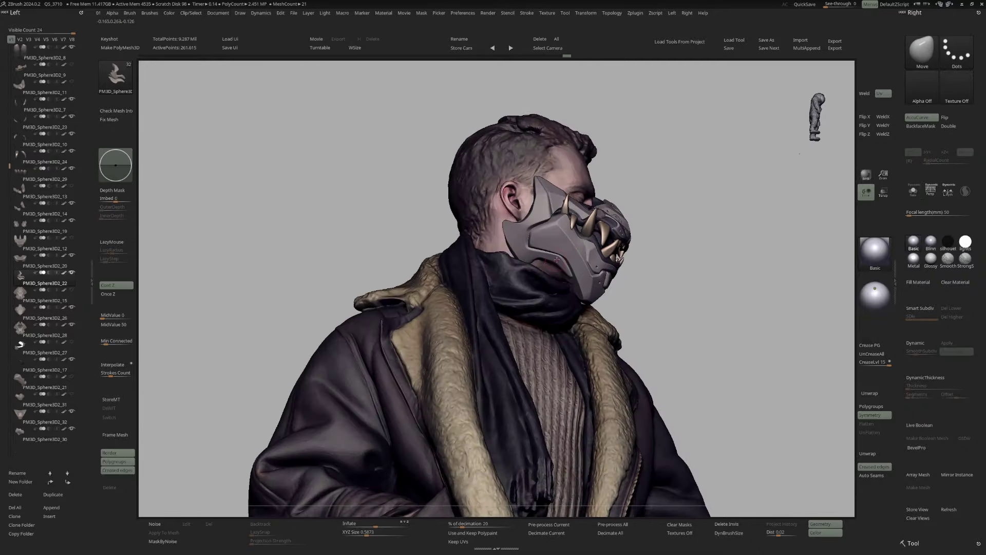
alt+click(557, 260)
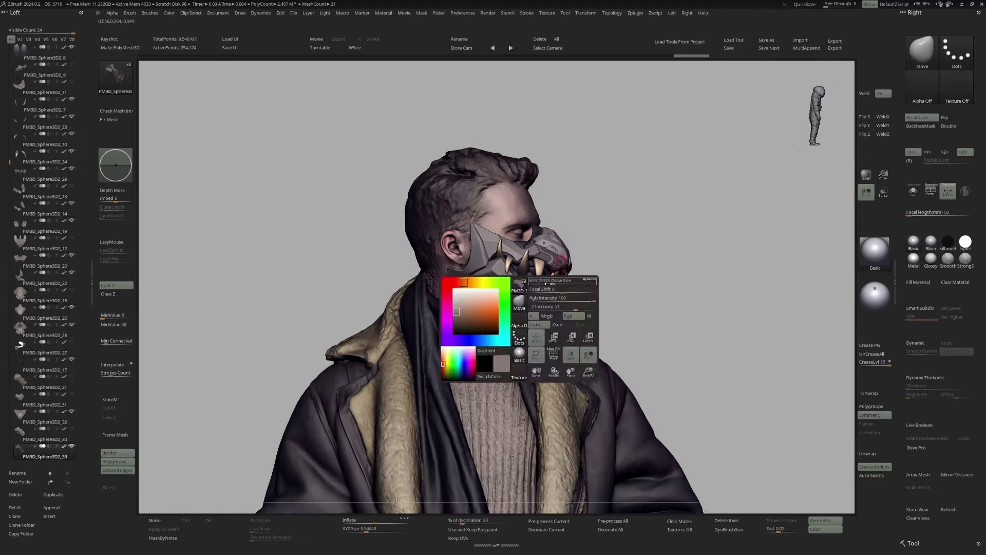
mouse_move(548, 283)
right_down()
mouse_move(544, 291)
mouse_move(583, 295)
right_up()
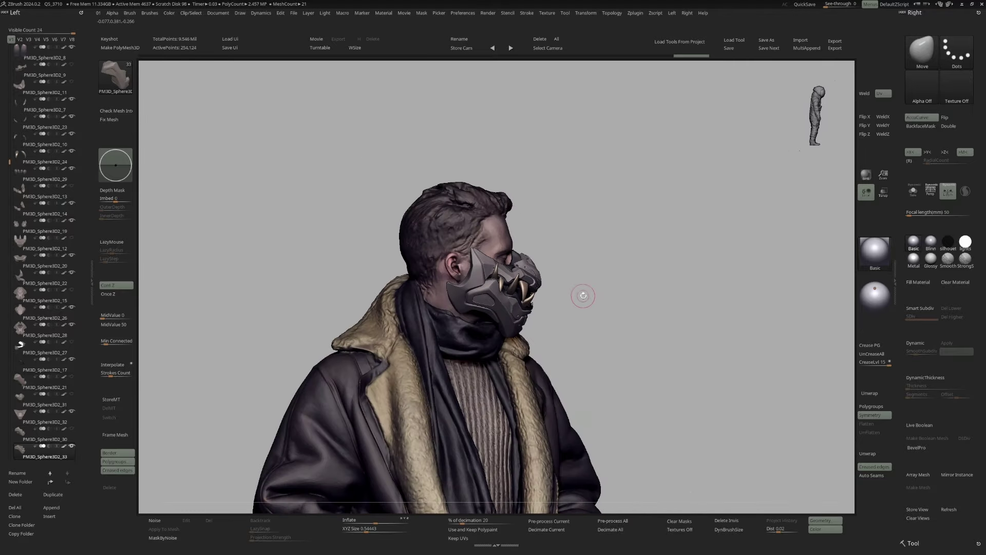
mouse_move(474, 265)
right_down()
mouse_move(527, 313)
mouse_move(493, 326)
right_up()
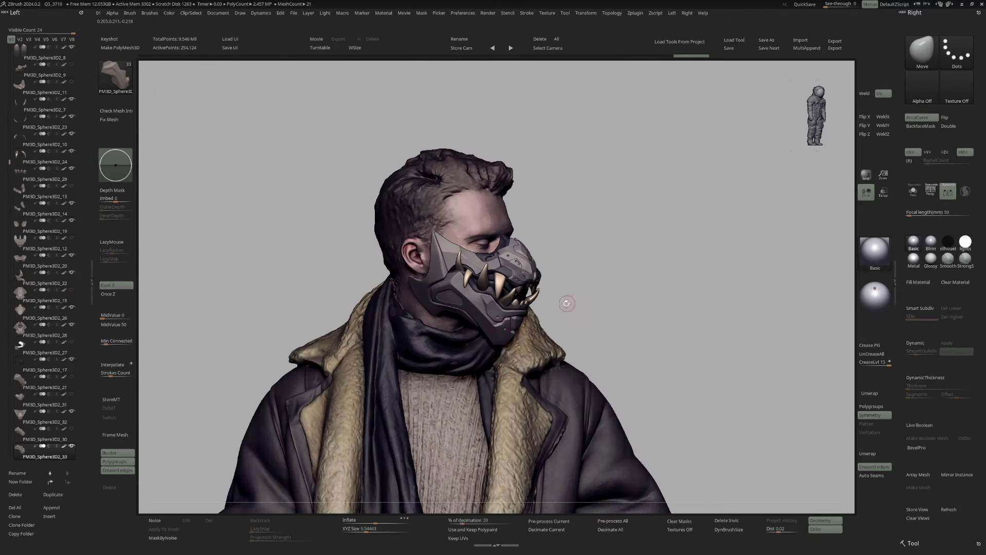
key(w)
key(f)
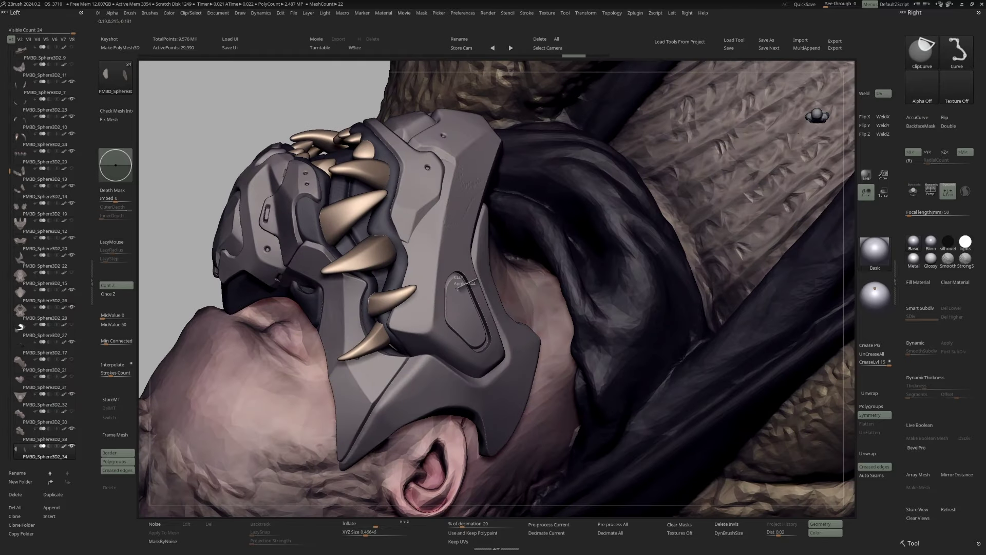
Alt-click the curved pad piece to select it and Solo the mirrored pads
ctrl+shift+click(464, 303)
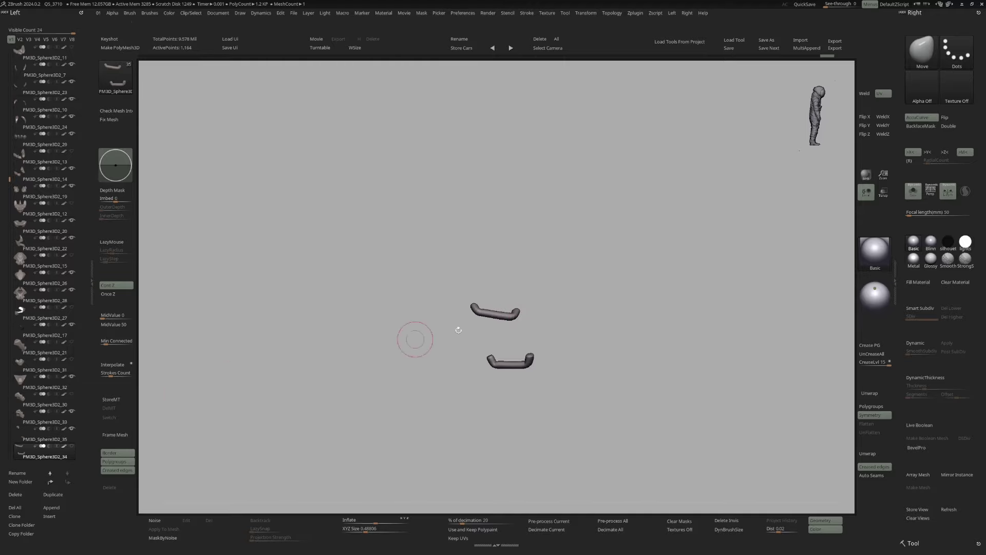
Exit Transpose, view the mask from a low three-quarter angle, then Solo the small angular pieces
key(Up)
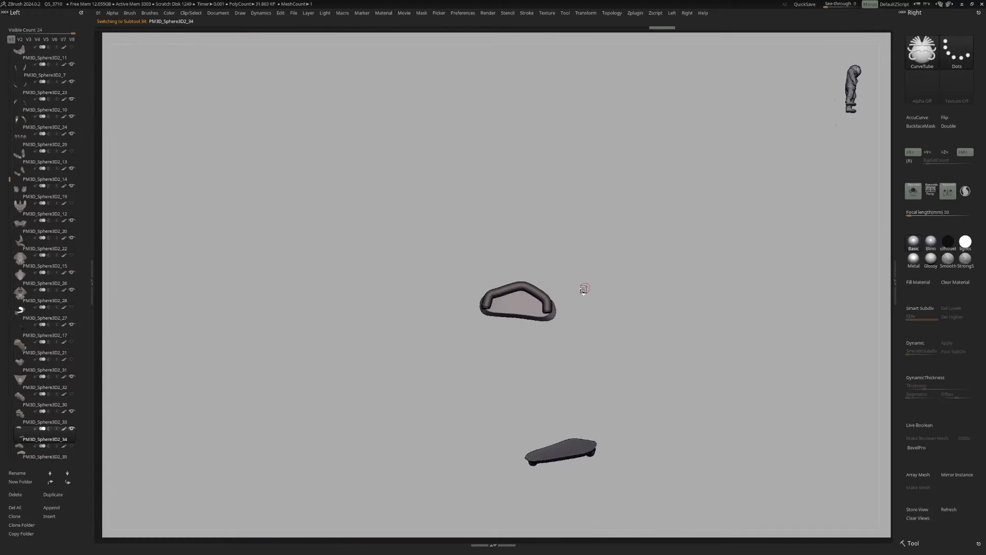
key(q)
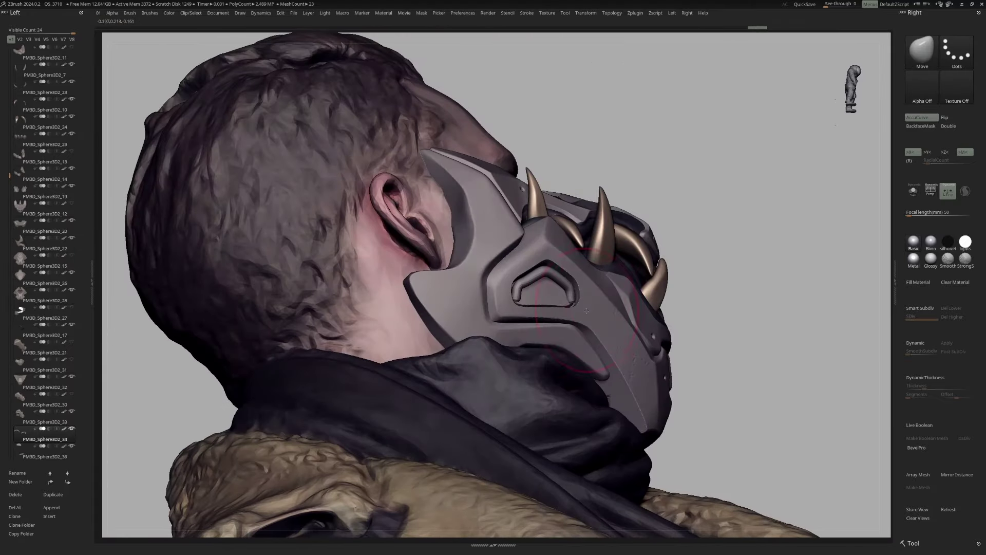
right_drag(565, 400, 557, 280)
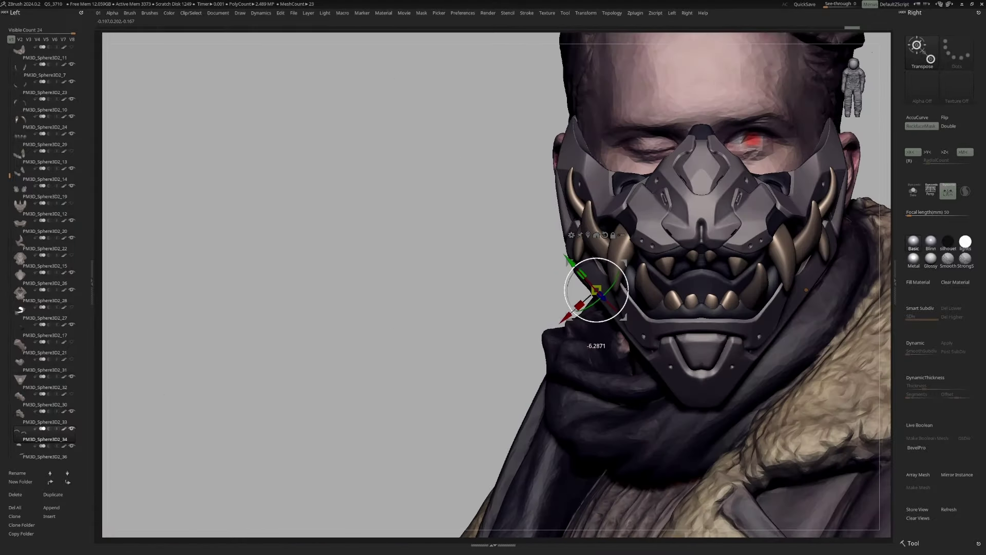
right_drag(599, 286, 616, 282)
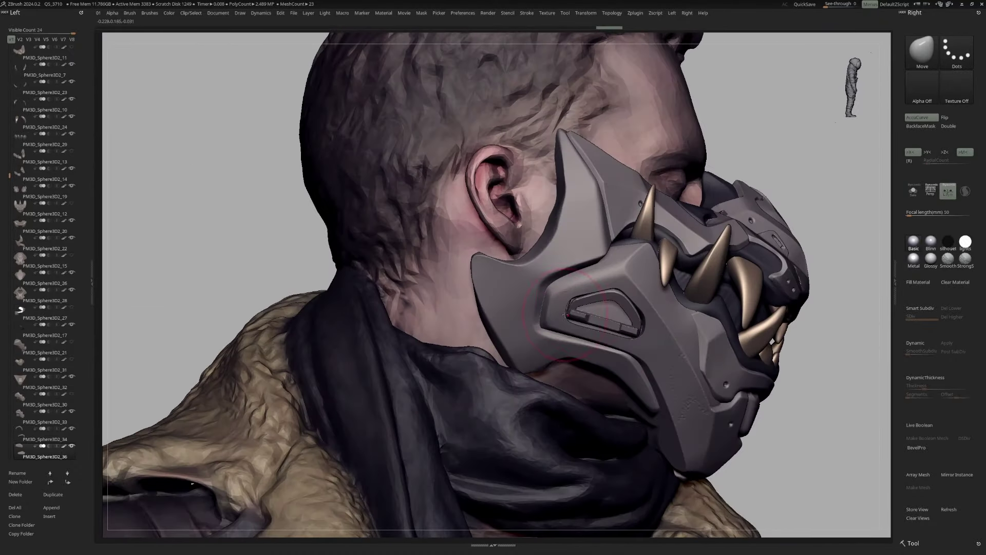
drag(29, 431, 32, 451)
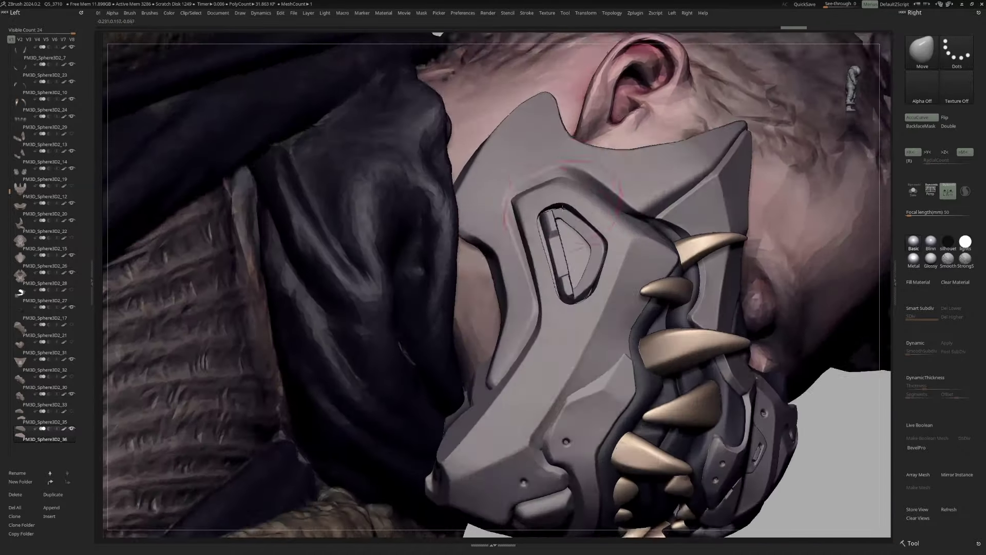
alt+click(547, 230)
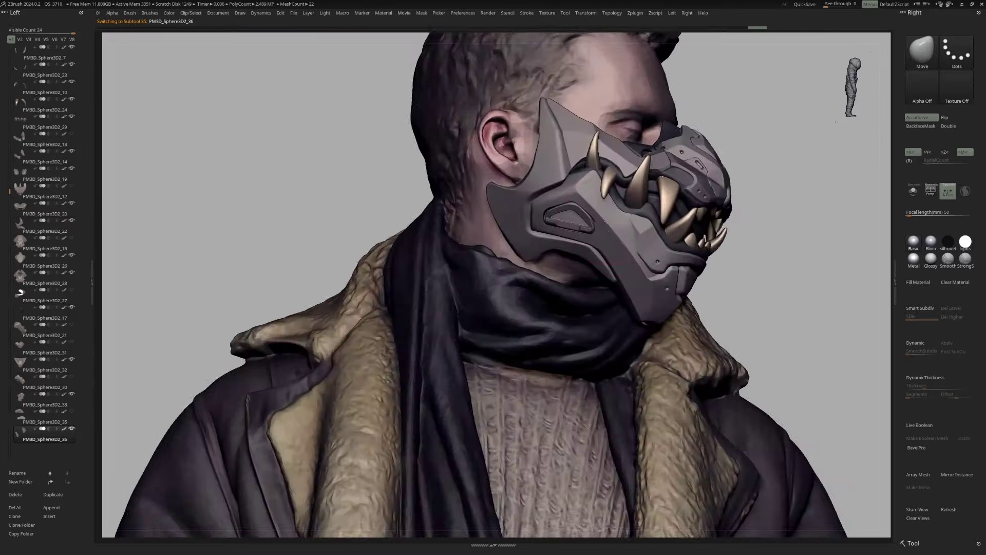
Turn Solo off so every mask piece shows together on the full bust
alt+click(577, 215)
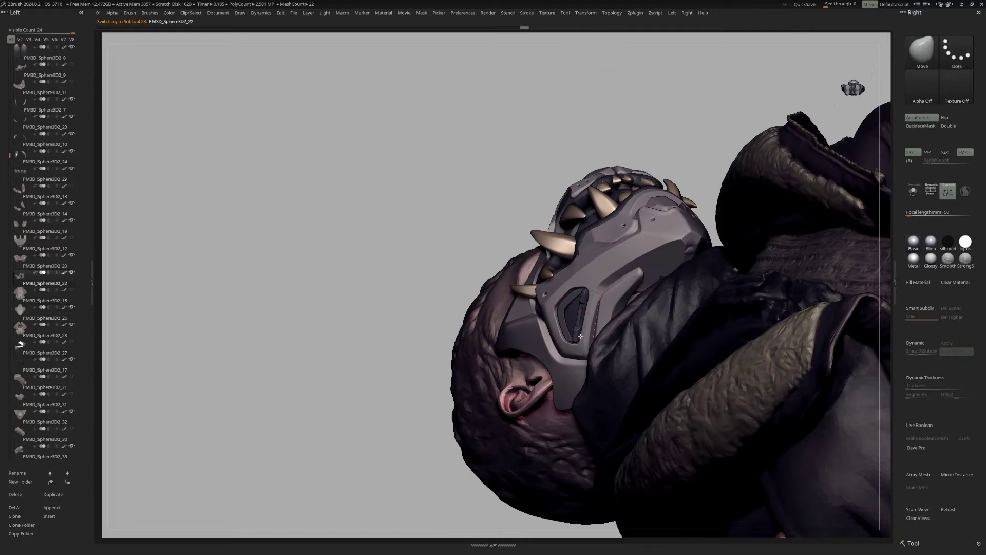
Select PM3D_Sphere3D2_22, rotate to three-quarter view, and set hPolish to Alpha 82
alt+click(603, 255)
drag(603, 255, 674, 279)
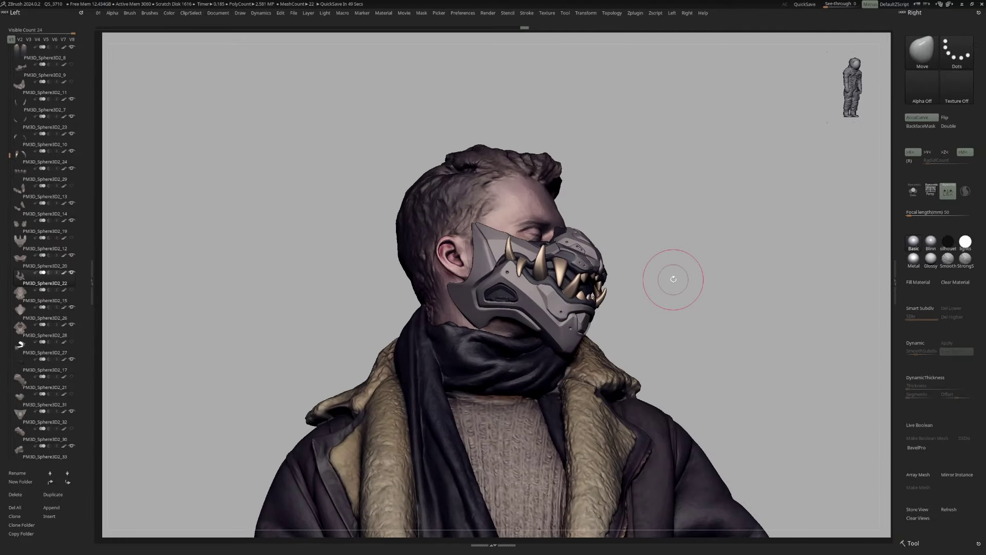
drag(673, 279, 785, 240)
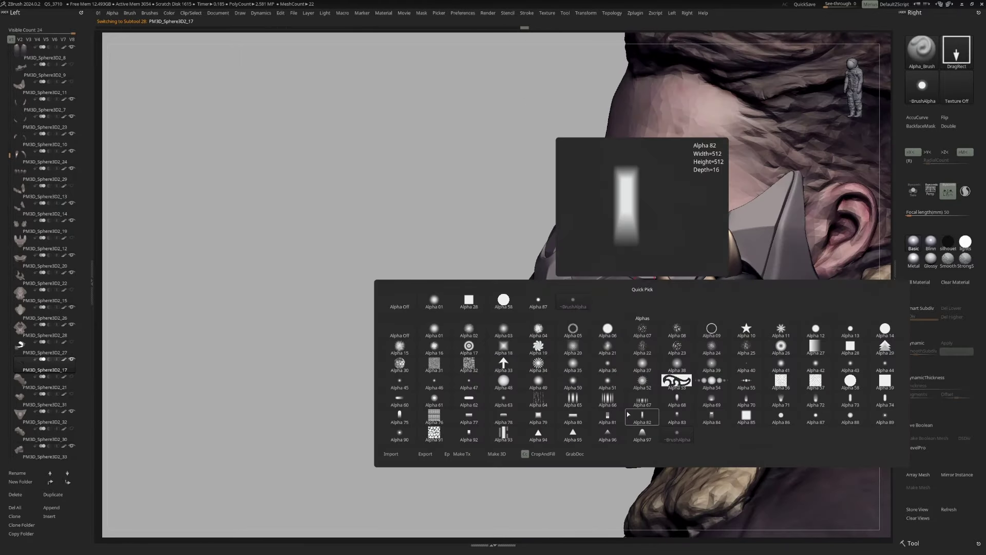
click(628, 414)
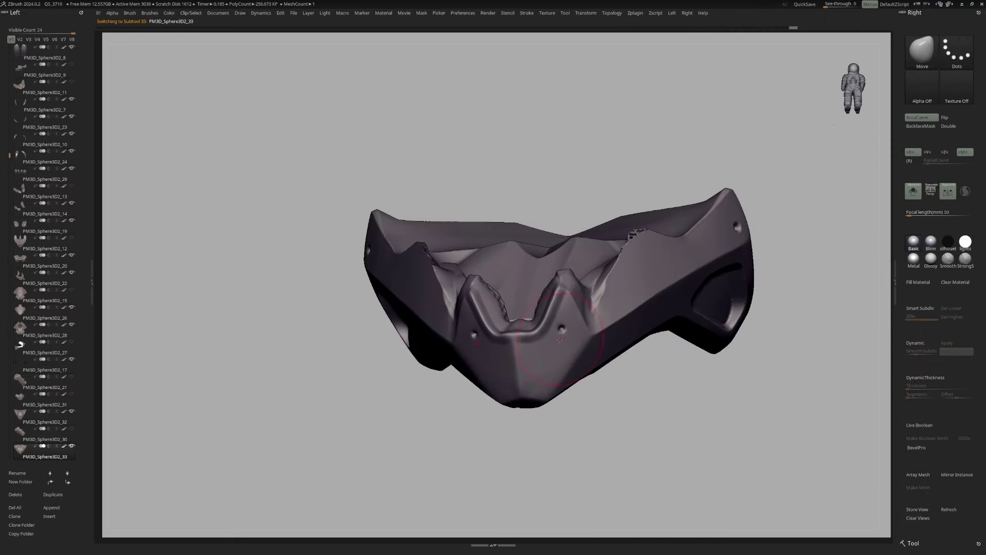
Check subtools 32 and 33 while rotating, ending on a side view of the whole character
right_drag(560, 339, 562, 339)
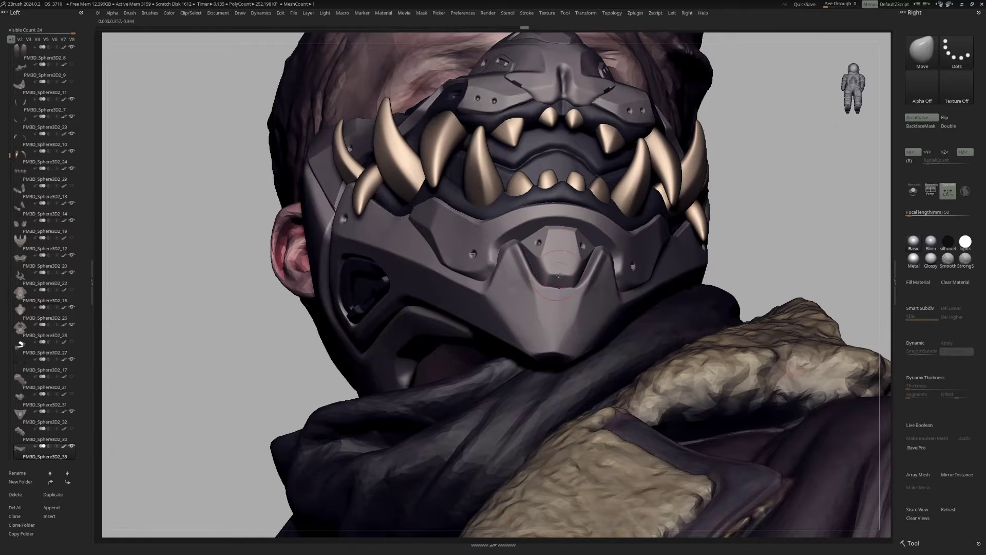
alt+click(559, 275)
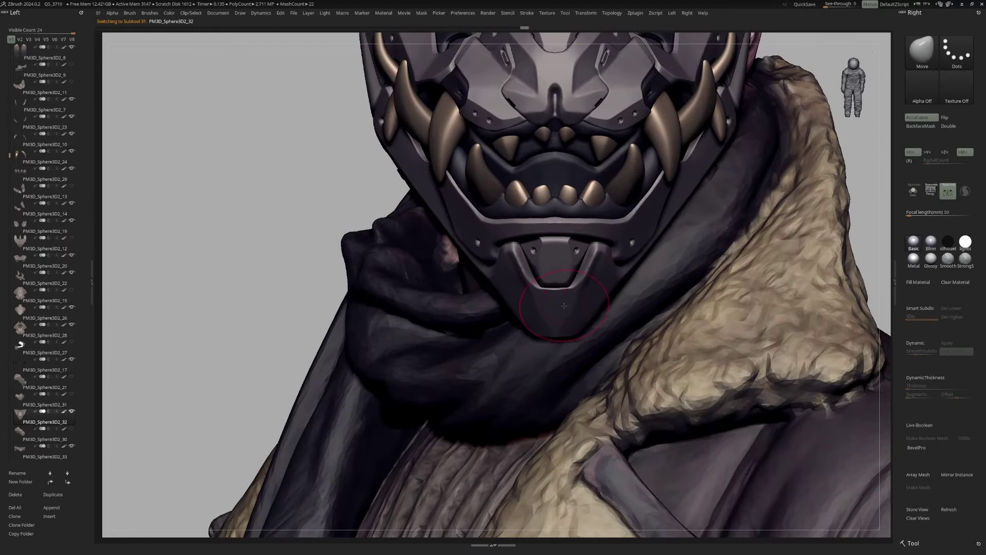
alt+click(564, 306)
key(space)
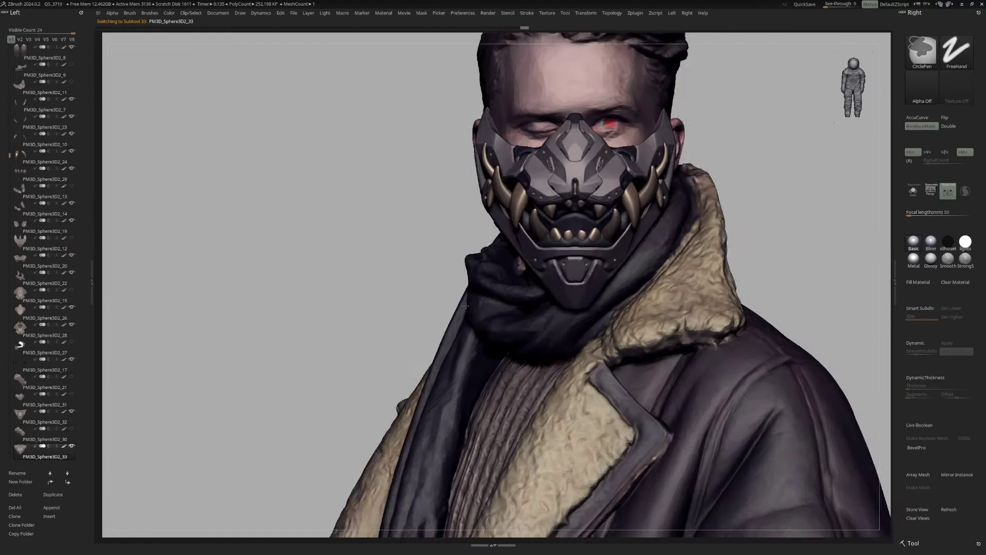
drag(760, 198, 617, 157)
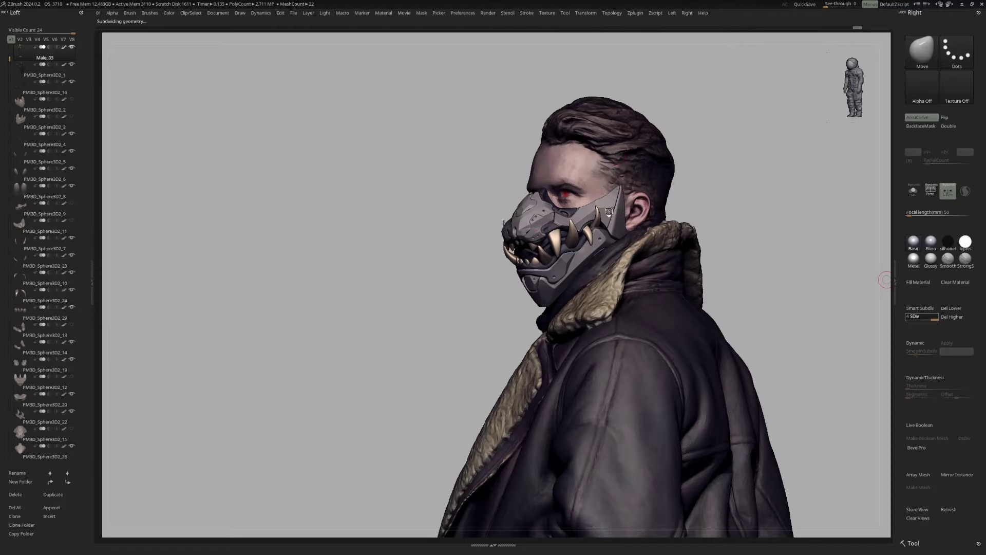
Select PM3D_Sphere3D2_14, then isolate mask pieces PM3D_Sphere3D2_22 and PM3D_Sphere3D2_33 in Solo
alt+click(609, 211)
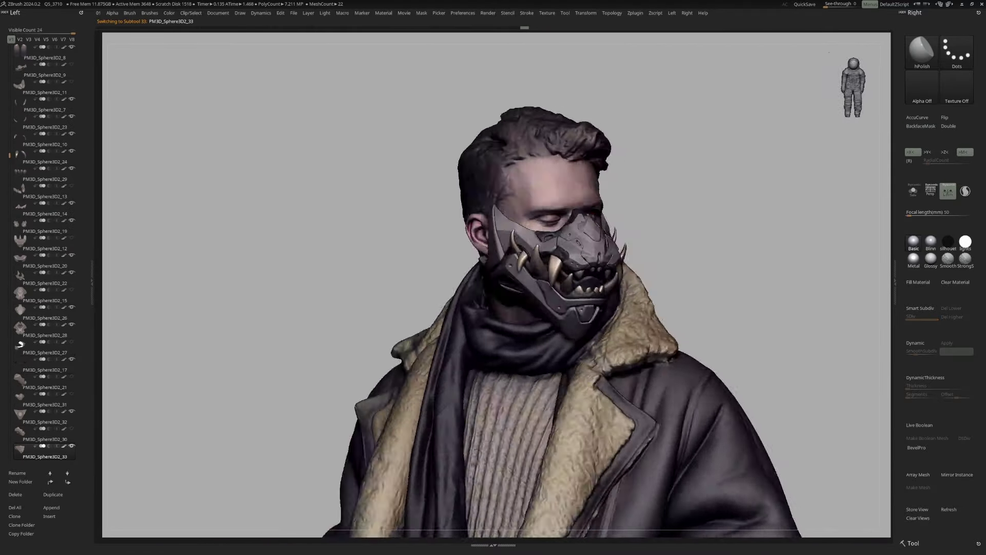
drag(730, 256, 743, 258)
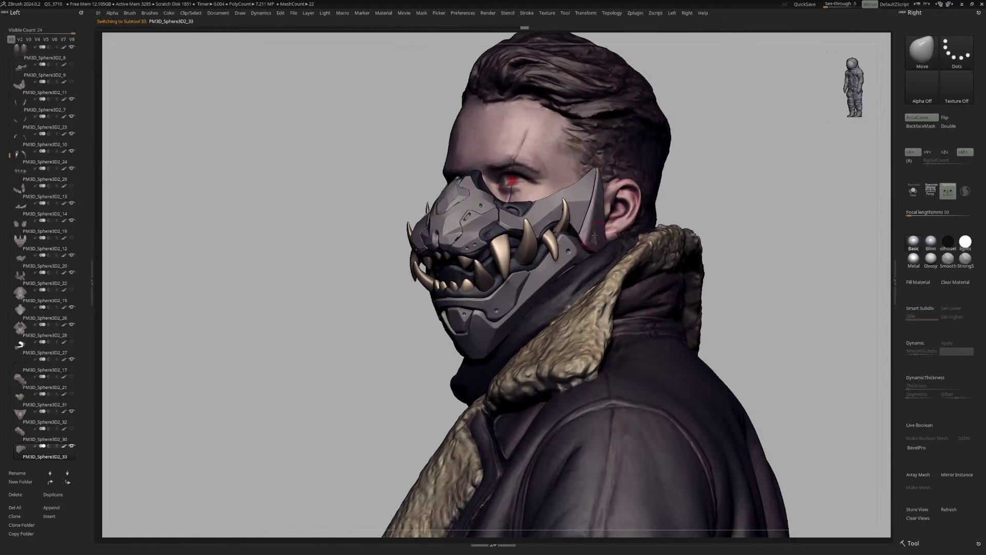
alt+click(594, 236)
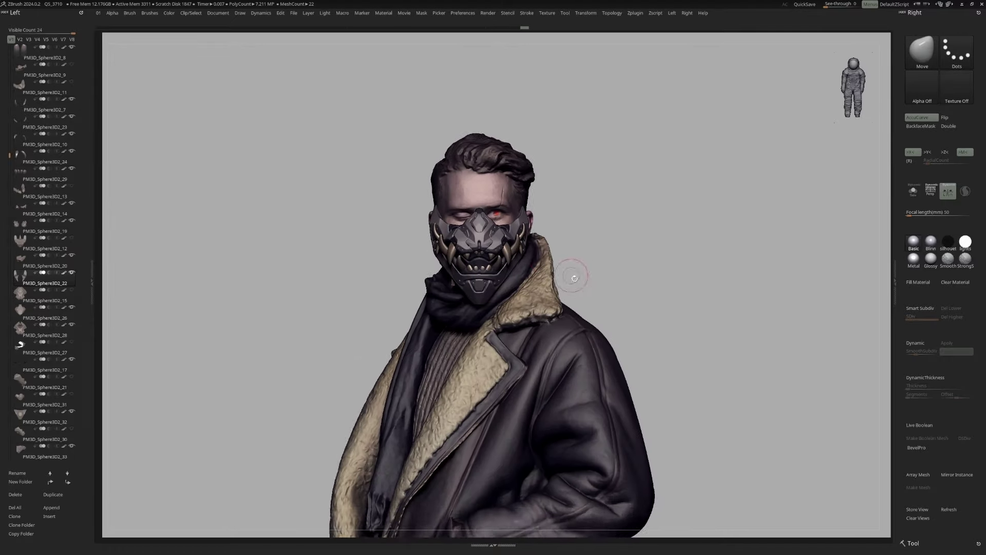
alt+click(514, 315)
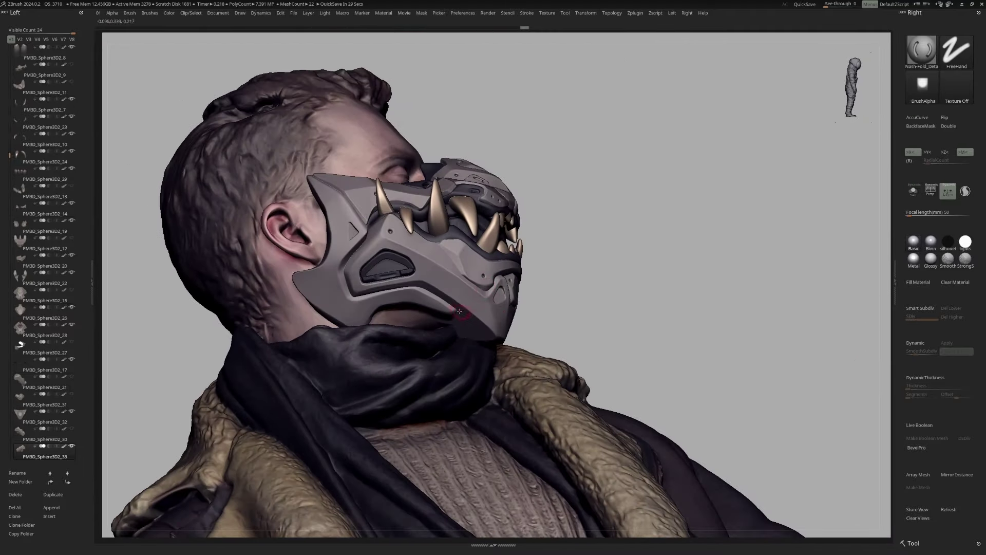
Orbit the bust to face forward, zoom onto the mask, and select PM3D_Sphere3D2_19, then PM3D_Sphere3D2_25
right_drag(459, 312, 558, 302)
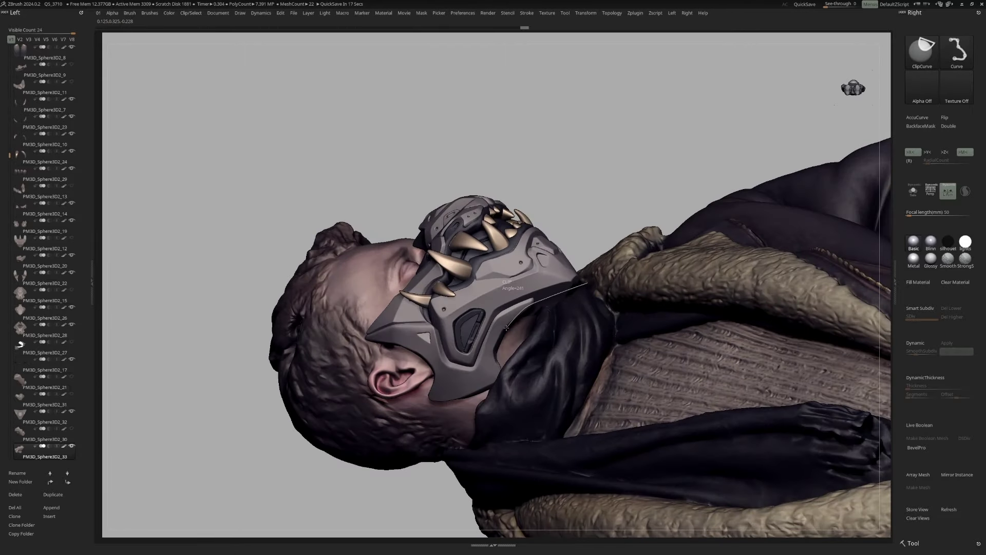
right_drag(580, 278, 697, 210)
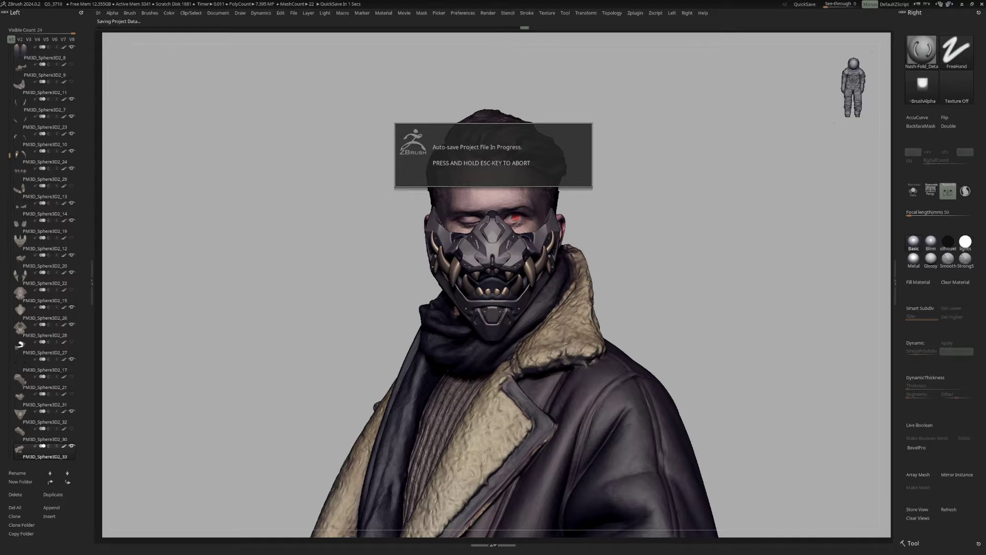
mouse_move(693, 209)
right_down()
mouse_move(504, 271)
mouse_move(520, 243)
right_up()
alt+click(504, 271)
alt+click(323, 225)
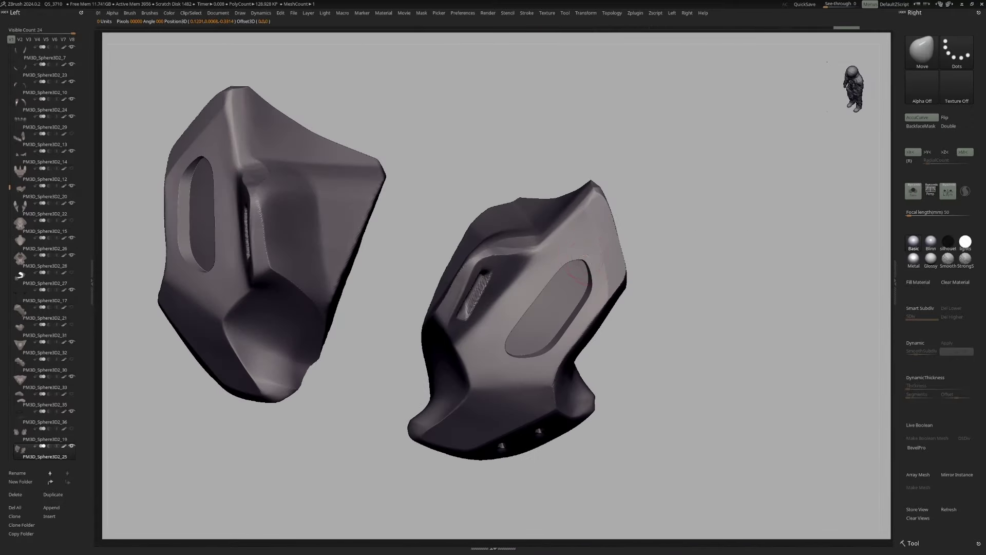
Switch to Transpose mode and turn the PM3D_Sphere3D2_25 side plates toward the camera
mouse_move(487, 339)
right_down()
mouse_move(537, 293)
mouse_move(585, 299)
right_up()
key(w)
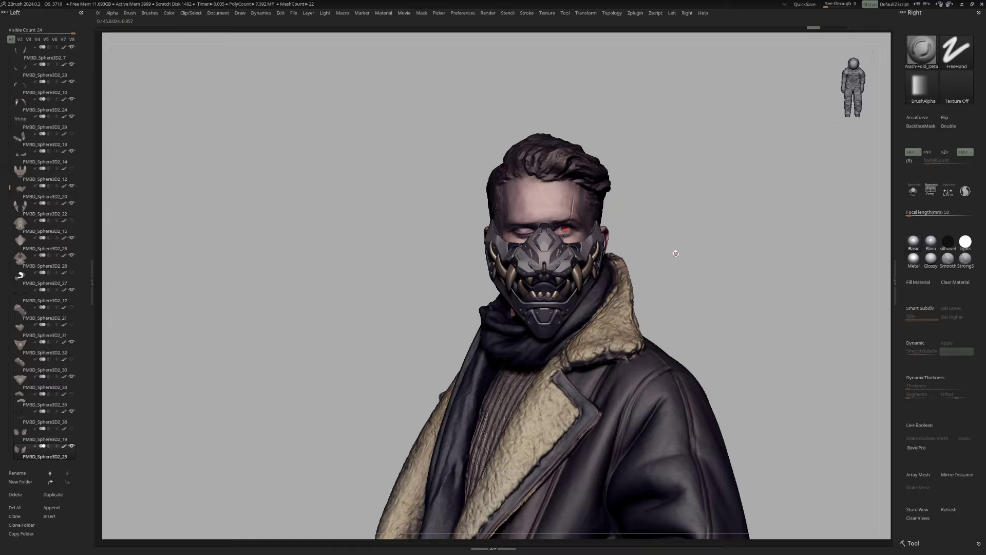
drag(675, 253, 744, 235)
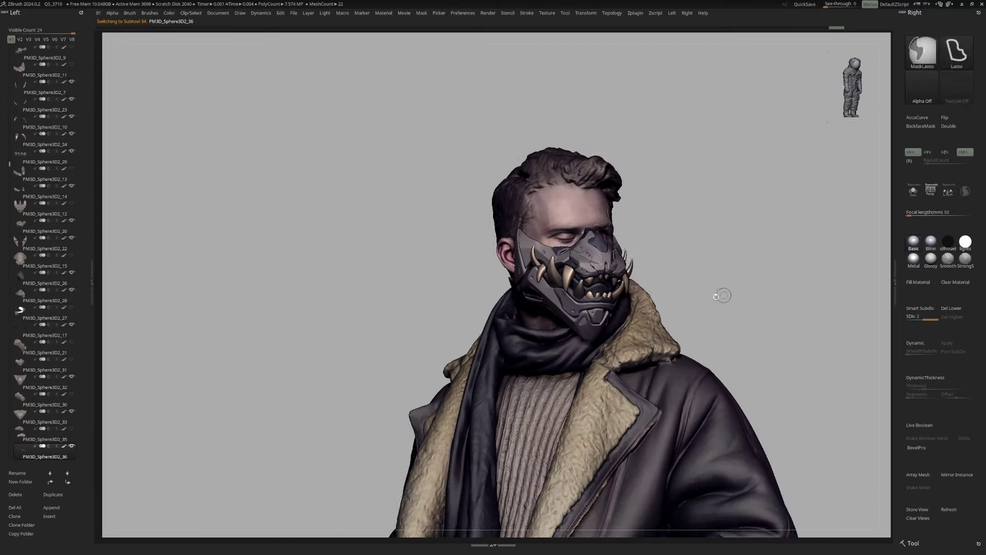
Zoom onto the face, select PM3D_Sphere3D2_26, and dismiss the brush popup to view the mask
drag(673, 302, 478, 257)
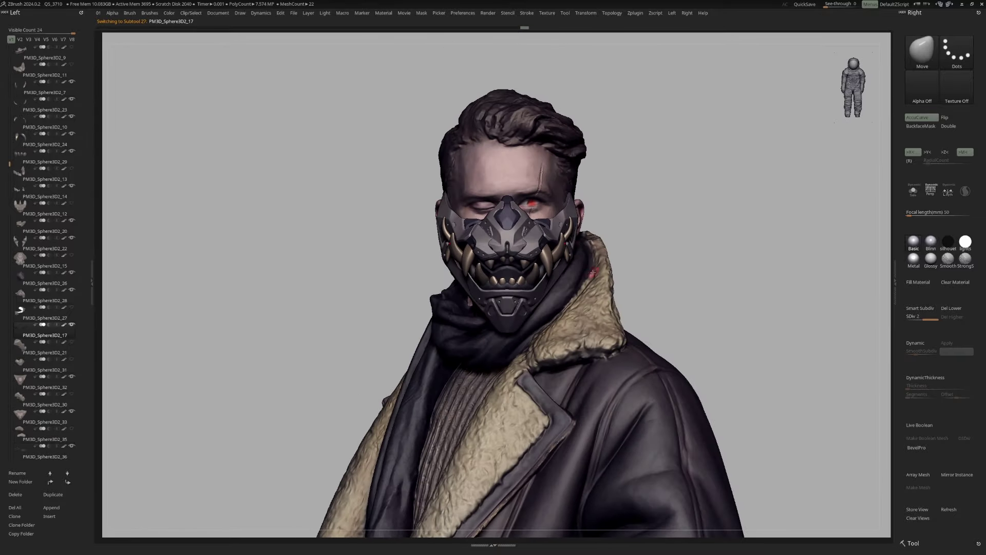
alt+click(593, 273)
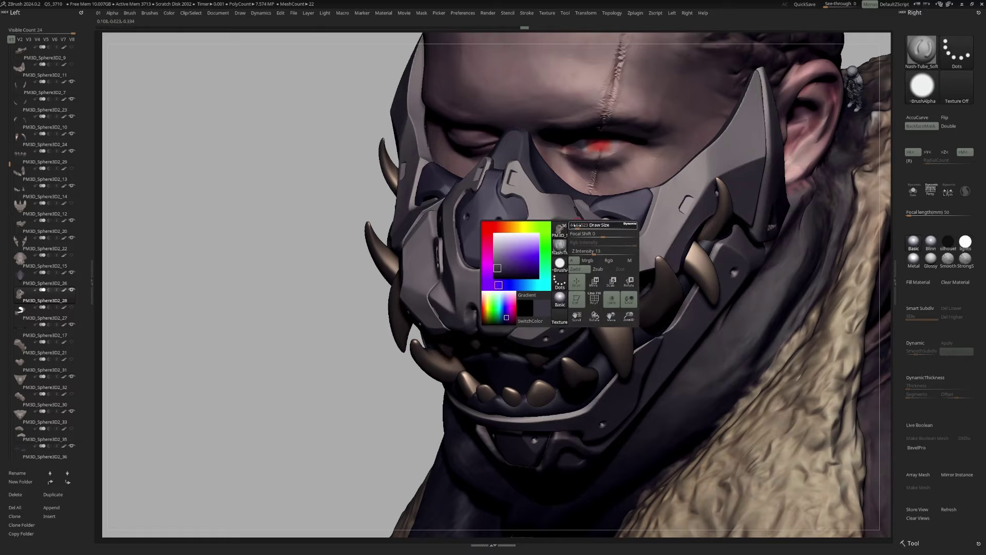
key(space)
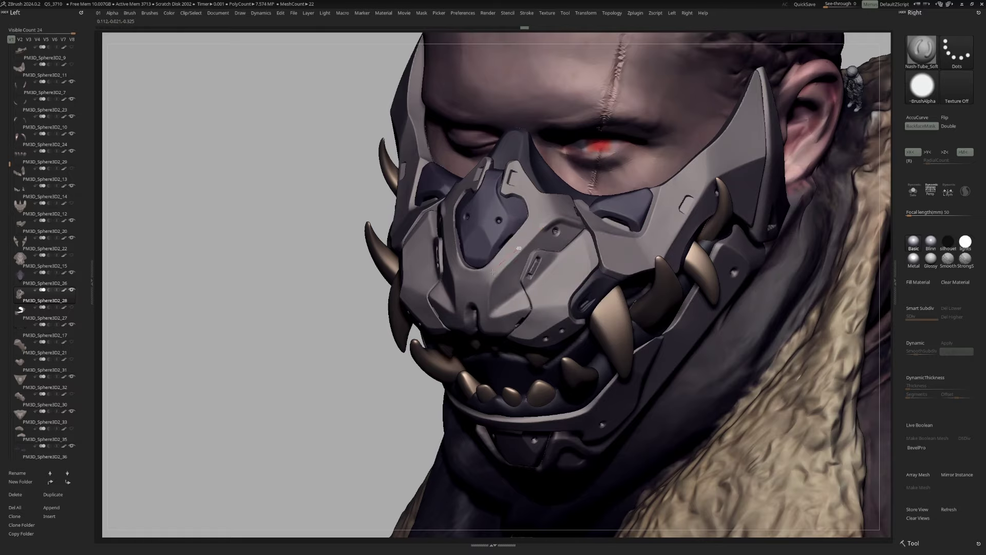